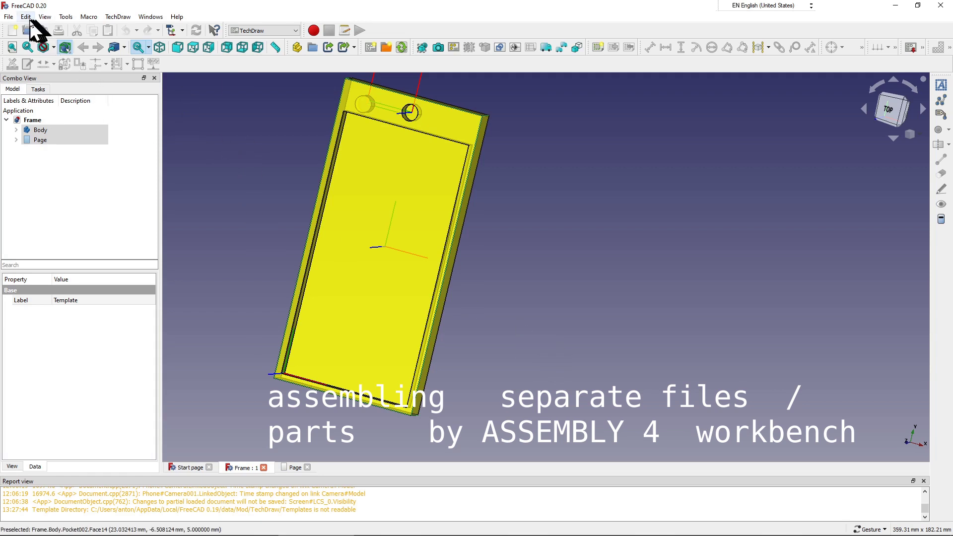
Step: Create a new empty FreeCAD document and show its properties
click(9, 18)
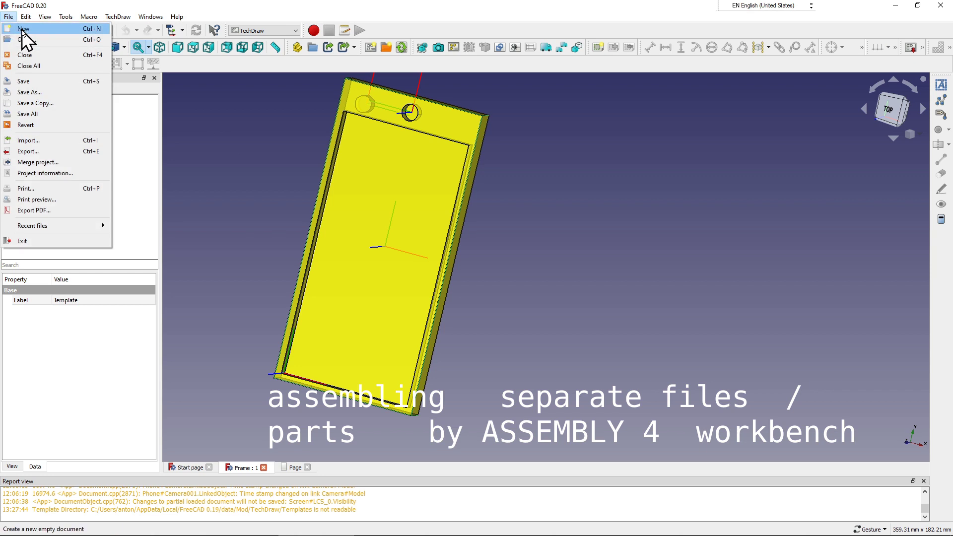
click(23, 30)
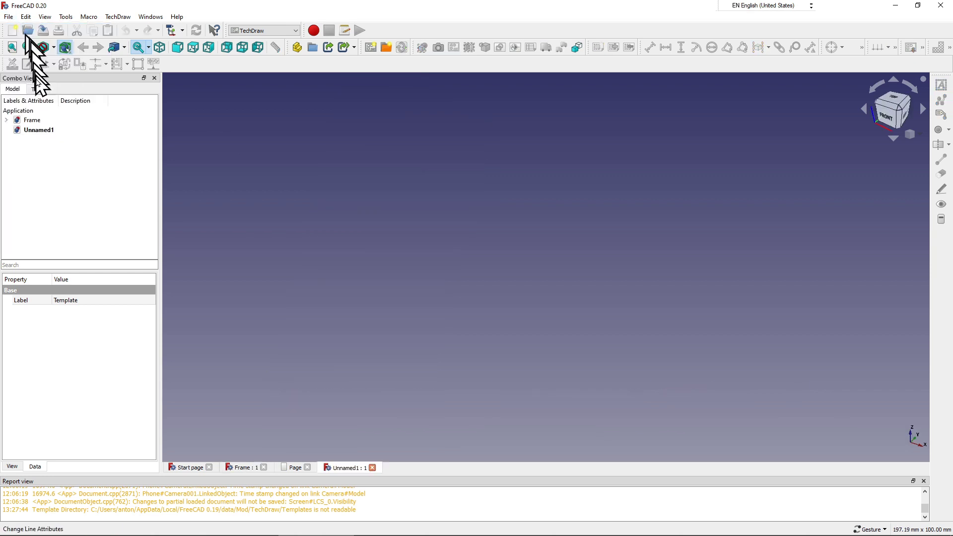
click(40, 132)
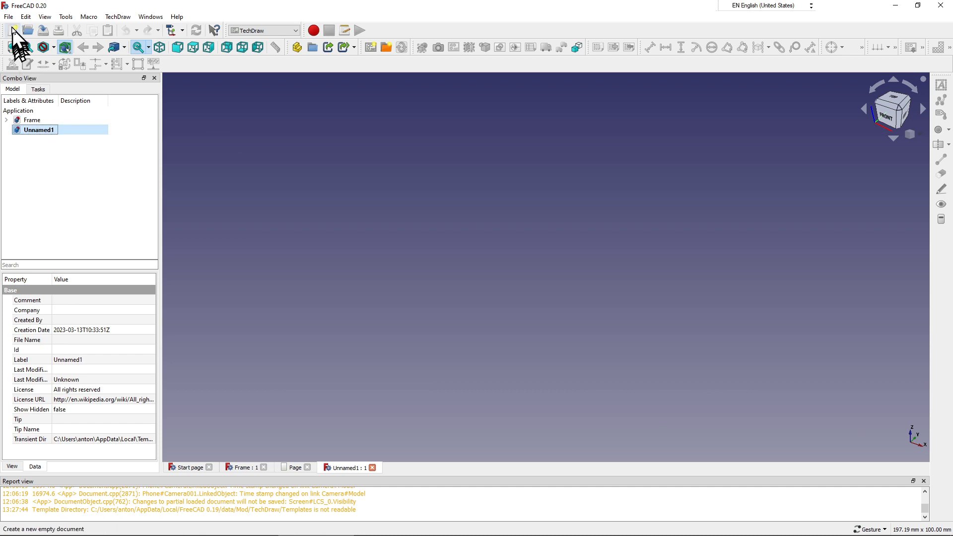
Step: Save it as Screen.FCStd in the tutorial assembly4_v2 folder, replacing the existing file
click(9, 17)
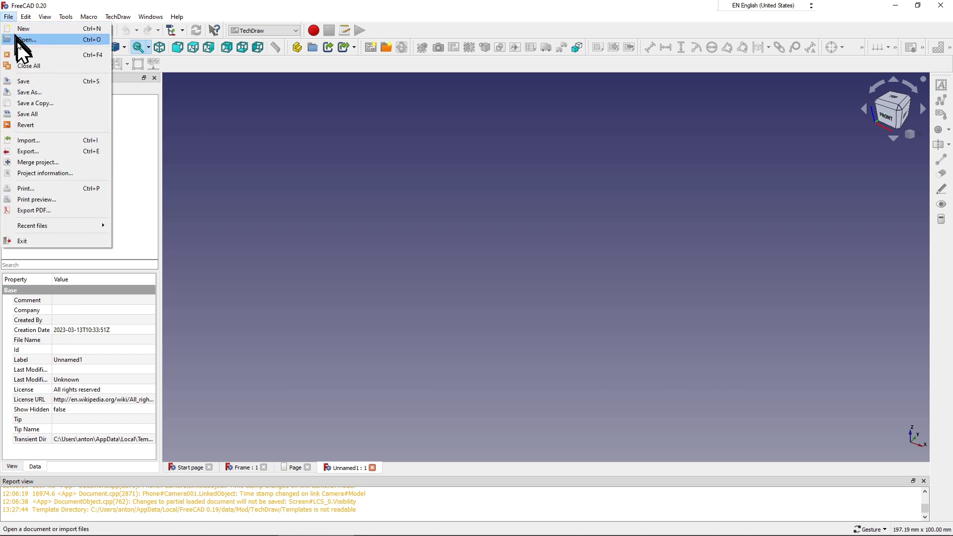
click(39, 93)
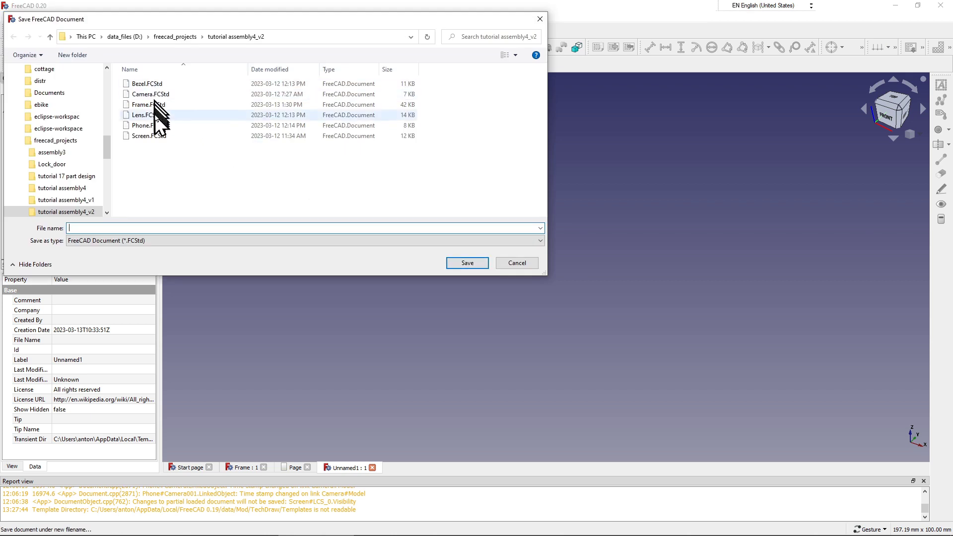
click(161, 138)
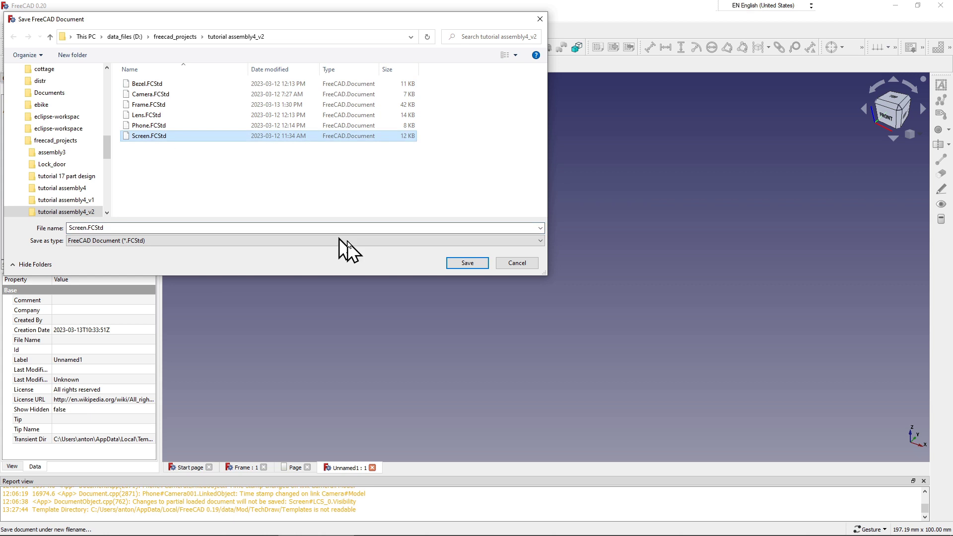
click(468, 264)
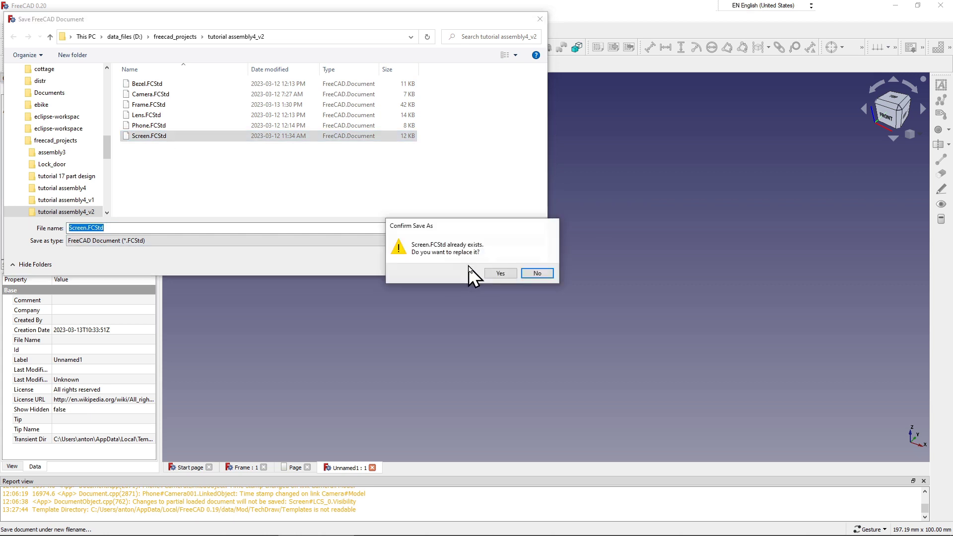
click(504, 272)
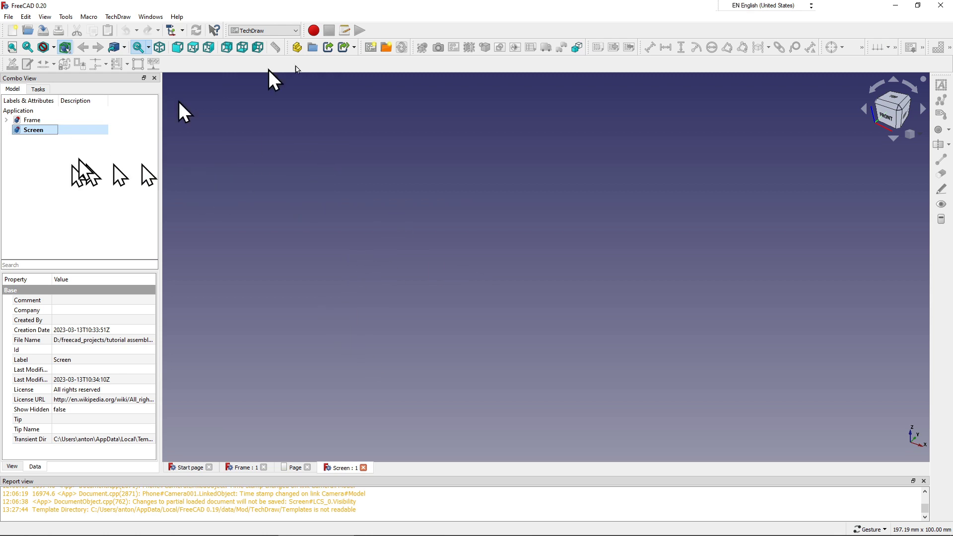
Step: Switch to the Assembly 4 workbench and create a new body named Body
click(286, 32)
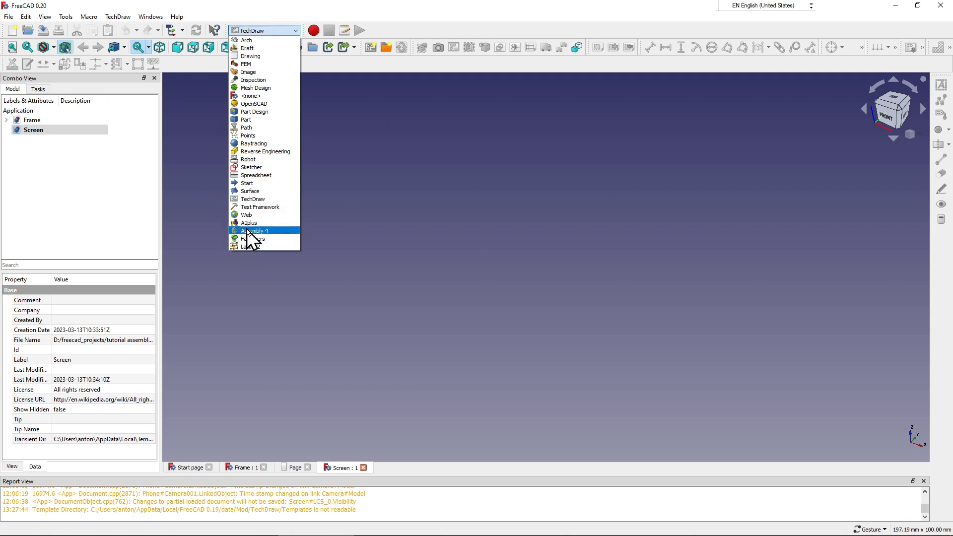
click(280, 231)
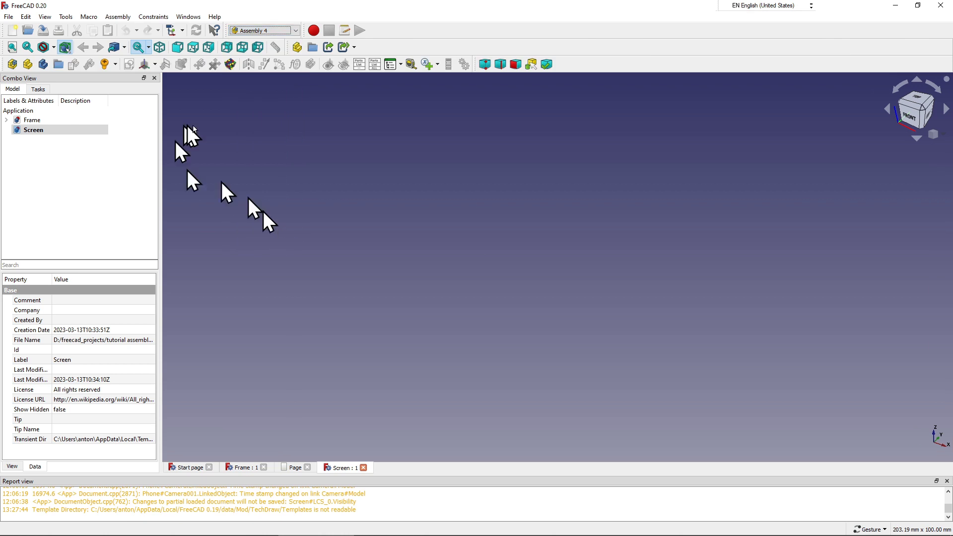
click(43, 67)
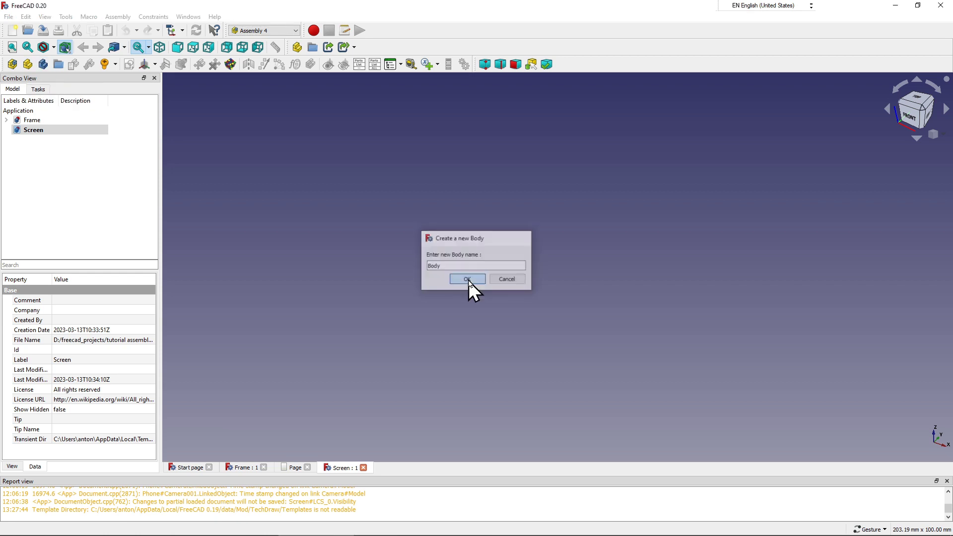
click(469, 281)
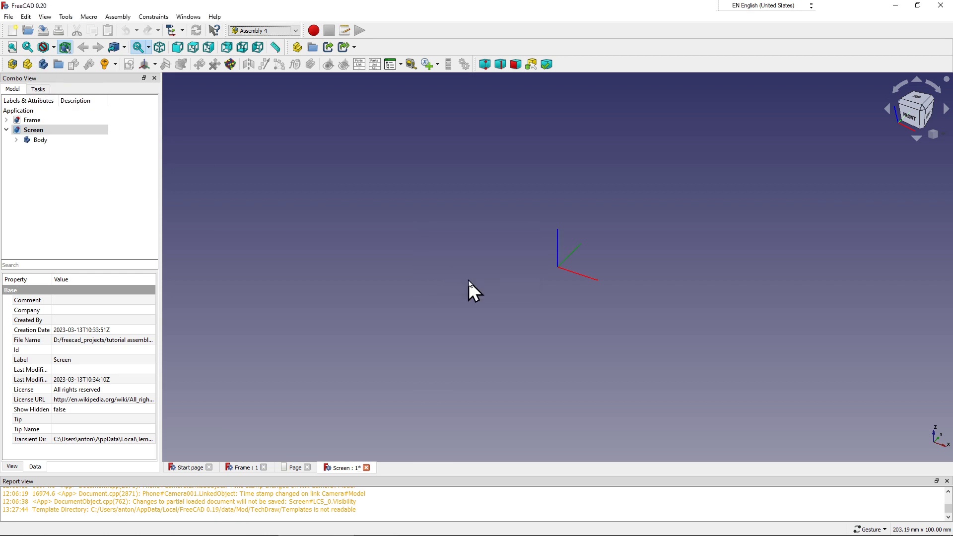
Step: Set Body as the active body via Toggle active body
click(46, 142)
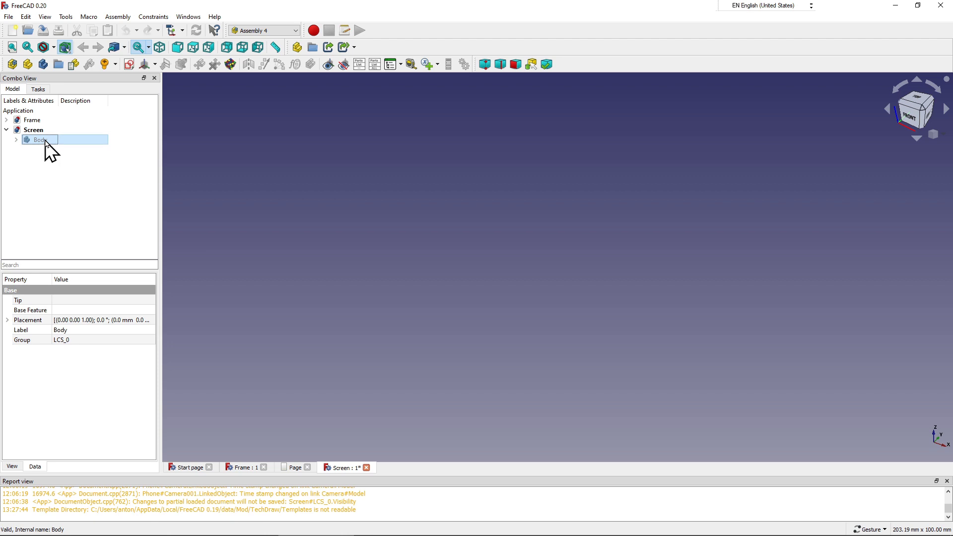
right_click(48, 144)
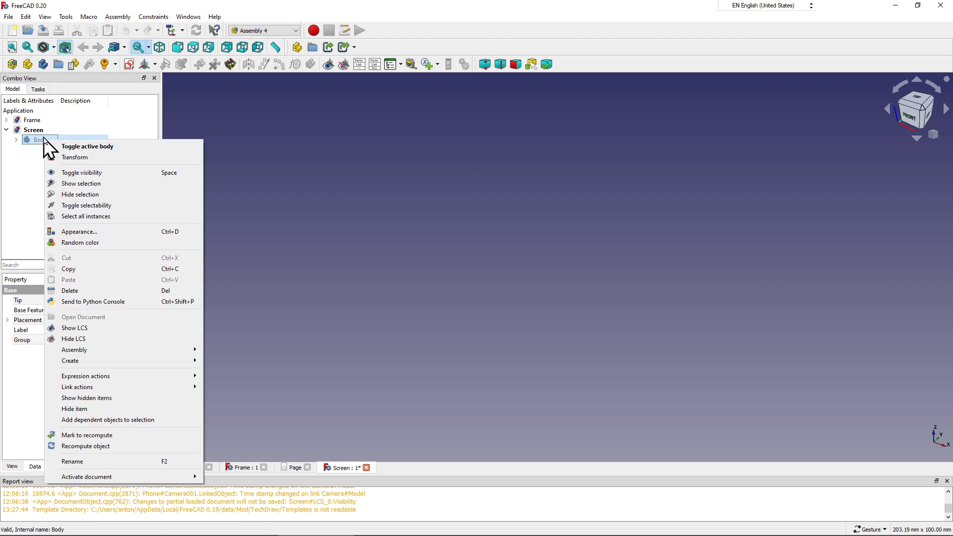
click(101, 149)
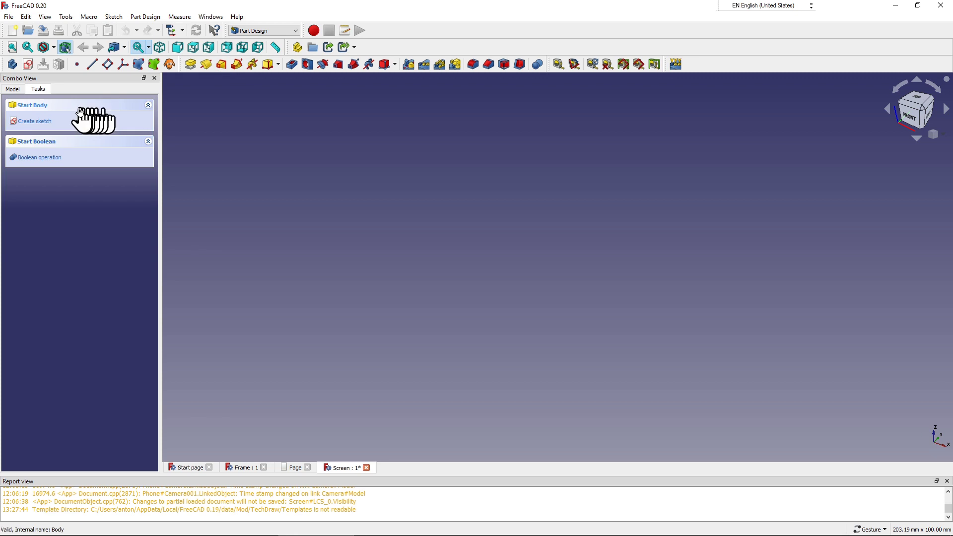
Step: Create a new sketch attached to the Body's XY_Plane
click(55, 105)
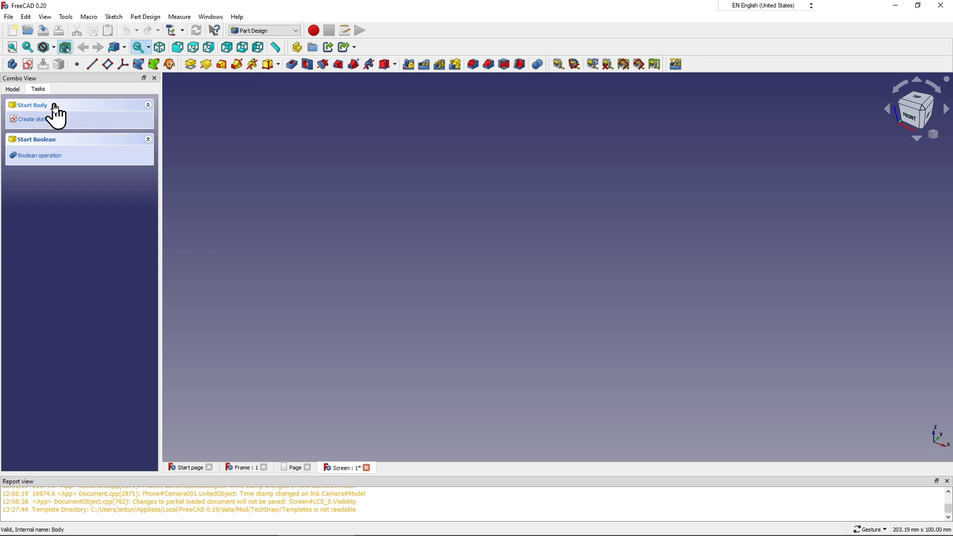
click(55, 106)
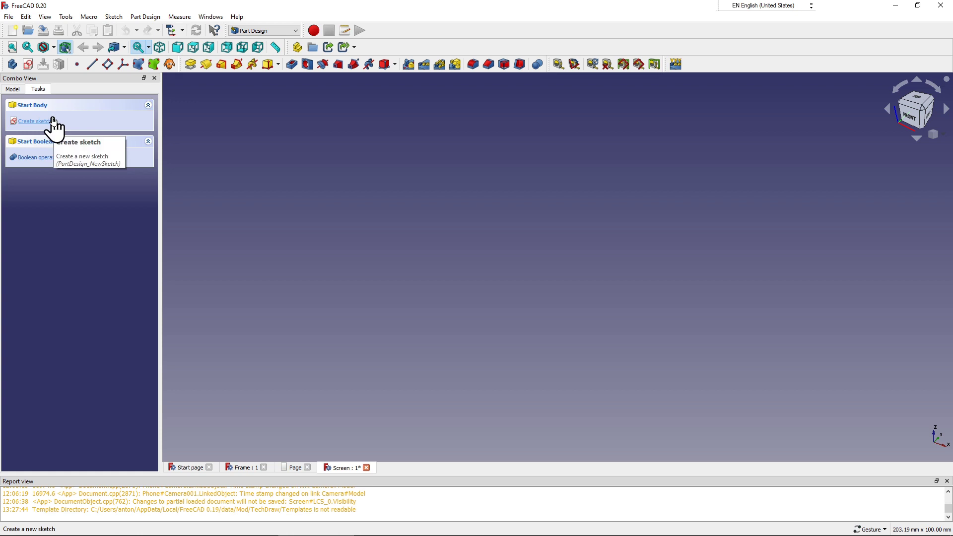
click(53, 122)
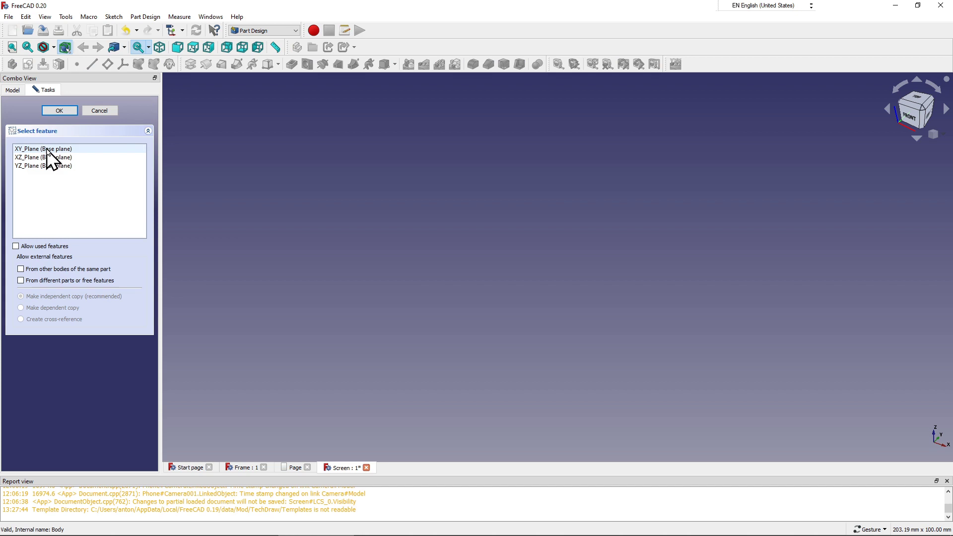
click(47, 150)
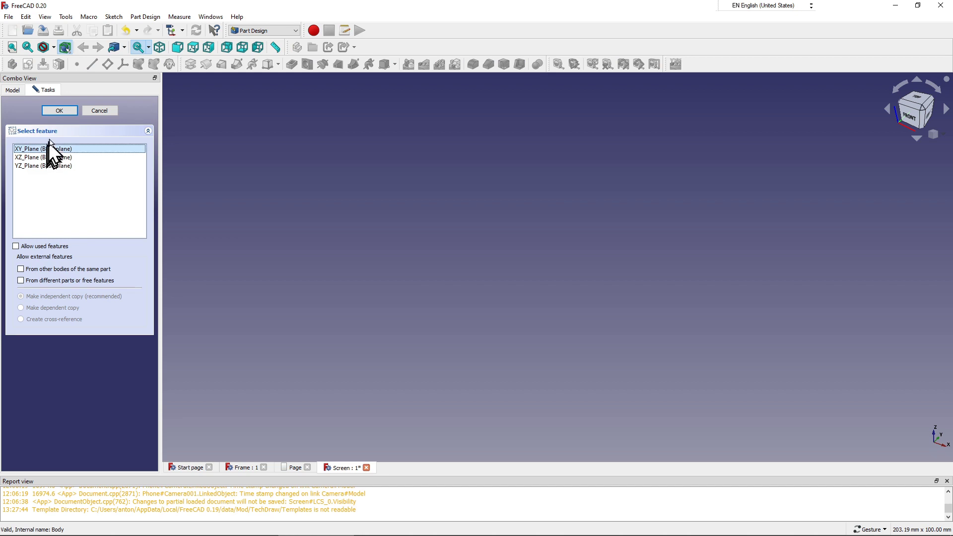
click(61, 111)
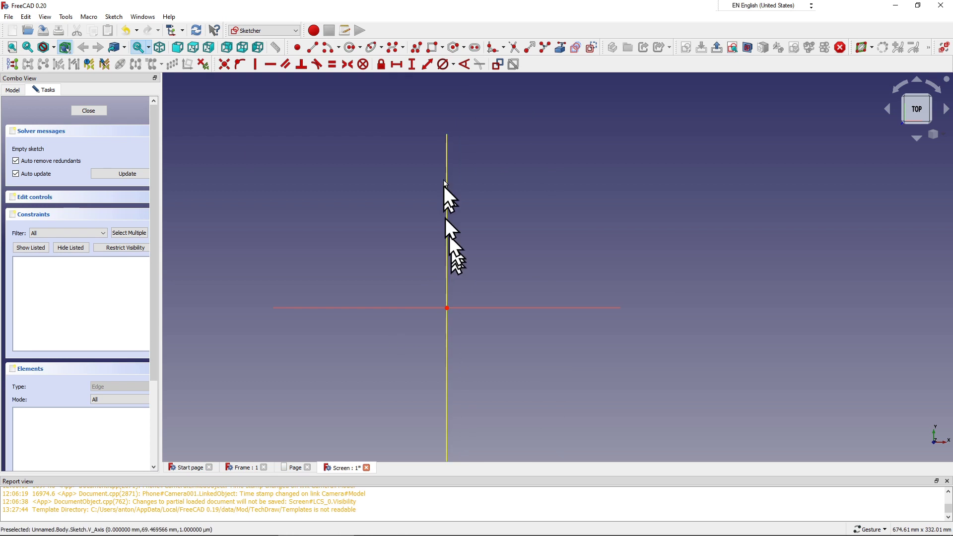
Step: Draw a rectangle with its first corner on the sketch origin
click(433, 48)
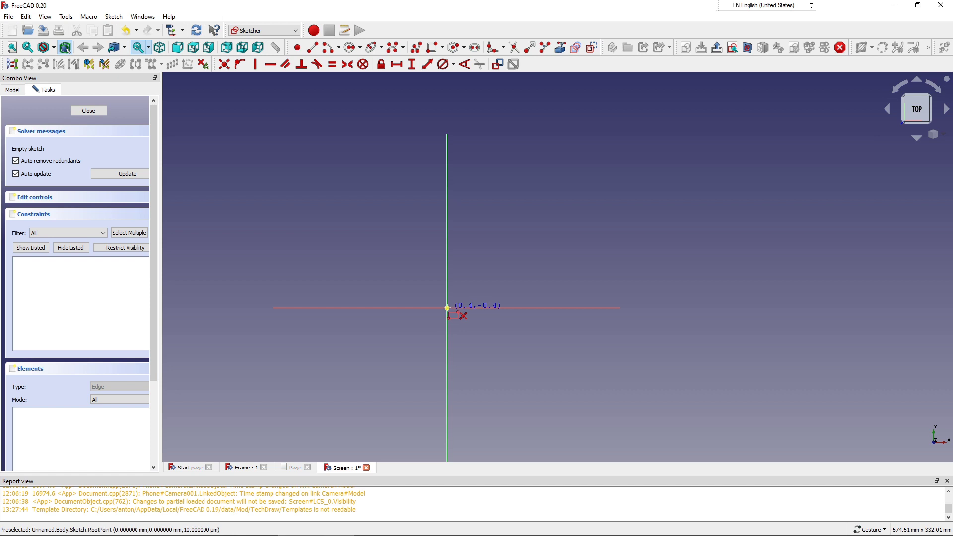
click(447, 307)
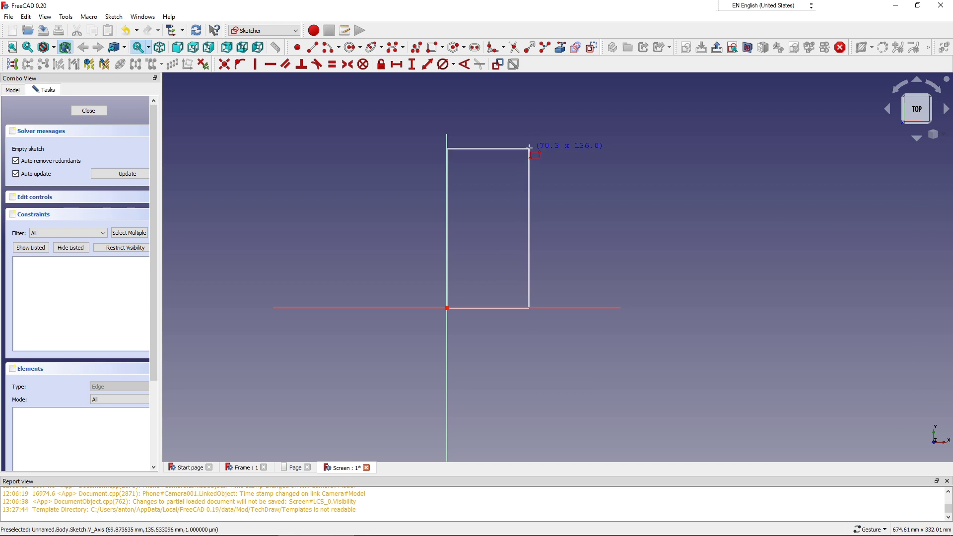
click(528, 147)
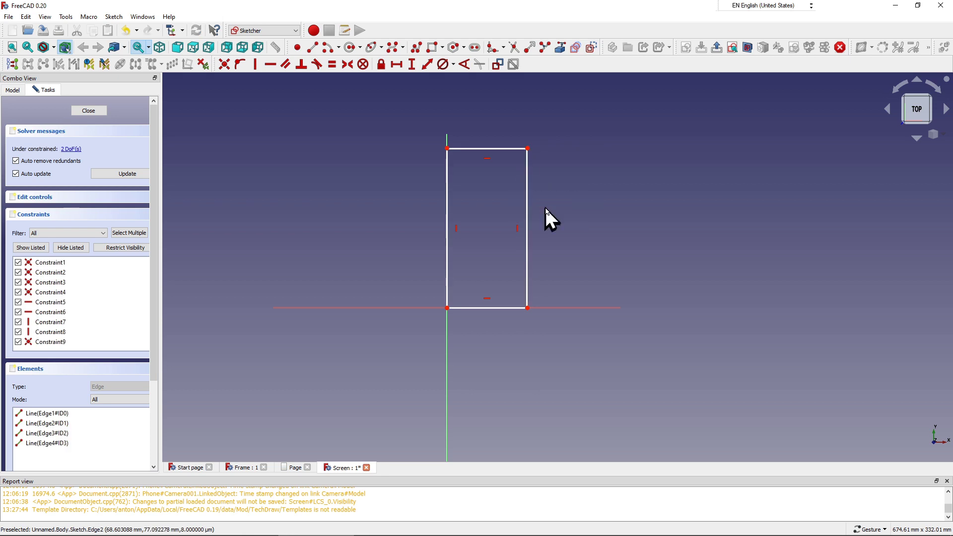
Step: Constrain the rectangle's height to 130 mm, with the dimension placed to the right
click(413, 66)
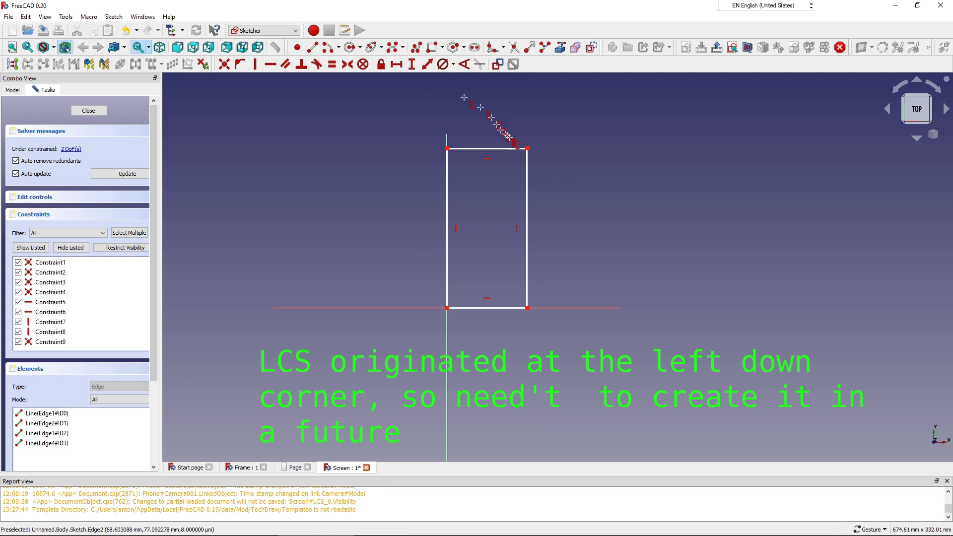
click(528, 206)
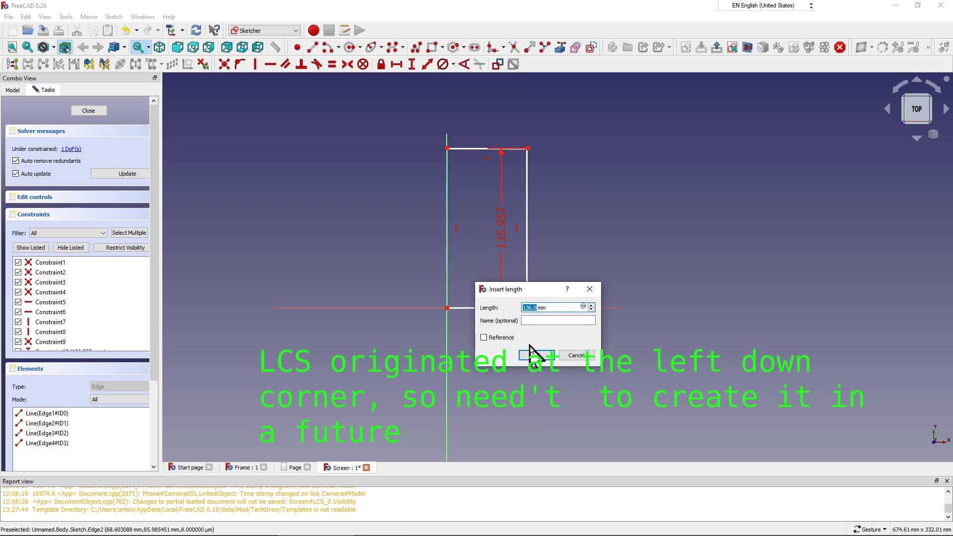
text(1)
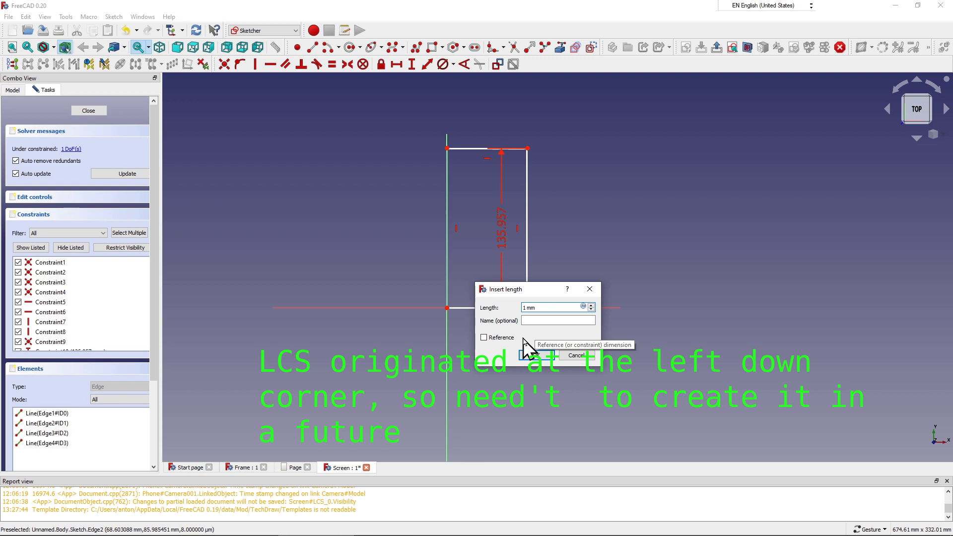
click(535, 355)
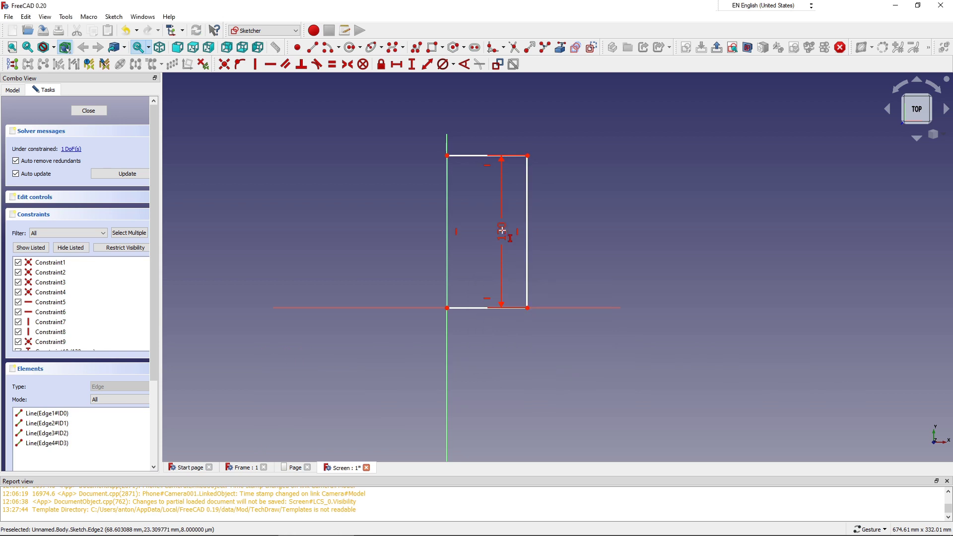
drag(503, 231, 549, 231)
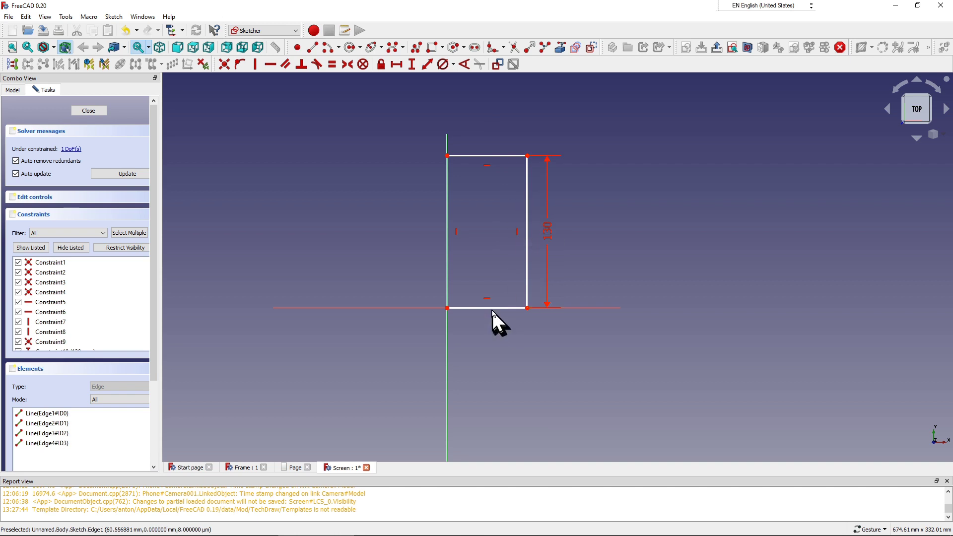
Step: Constrain the width to 64 mm and move that dimension below the rectangle
click(395, 65)
click(487, 309)
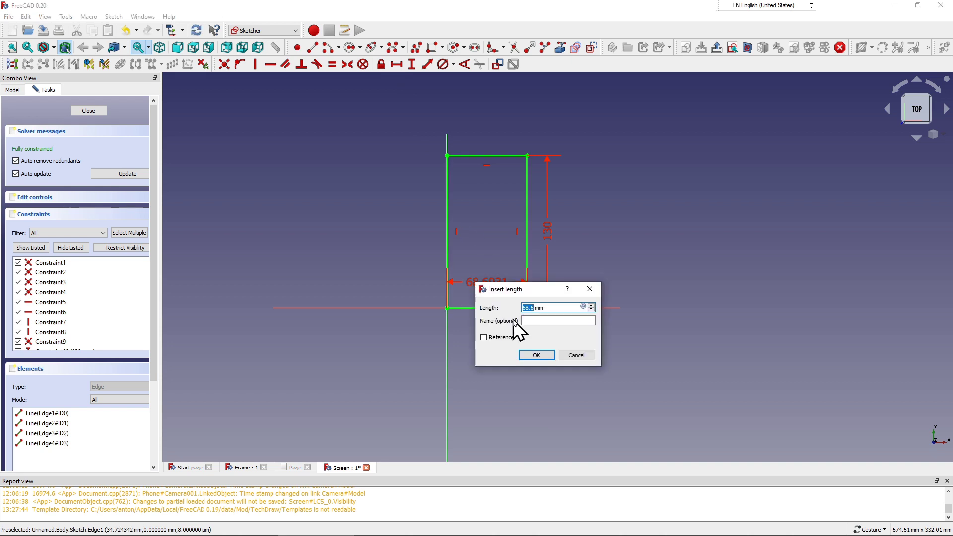
text(6)
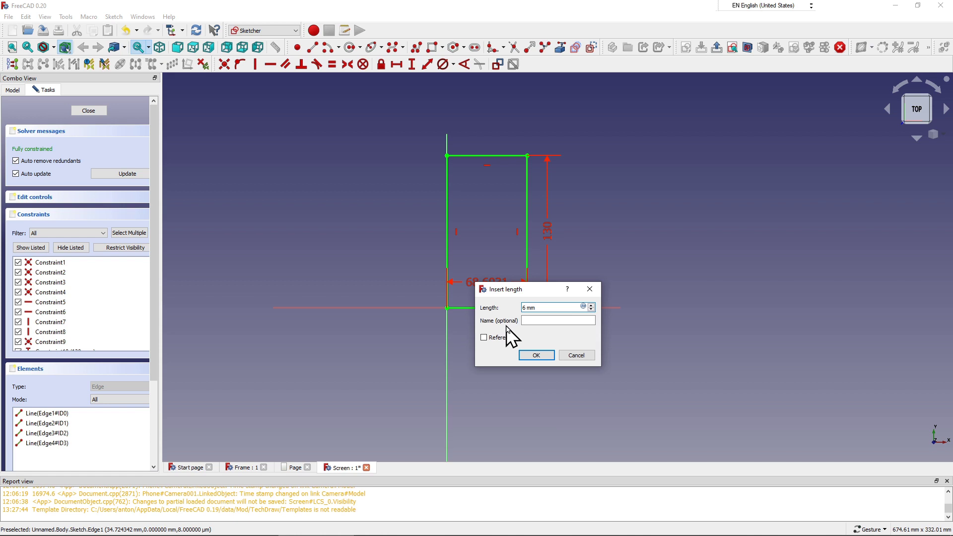
click(532, 357)
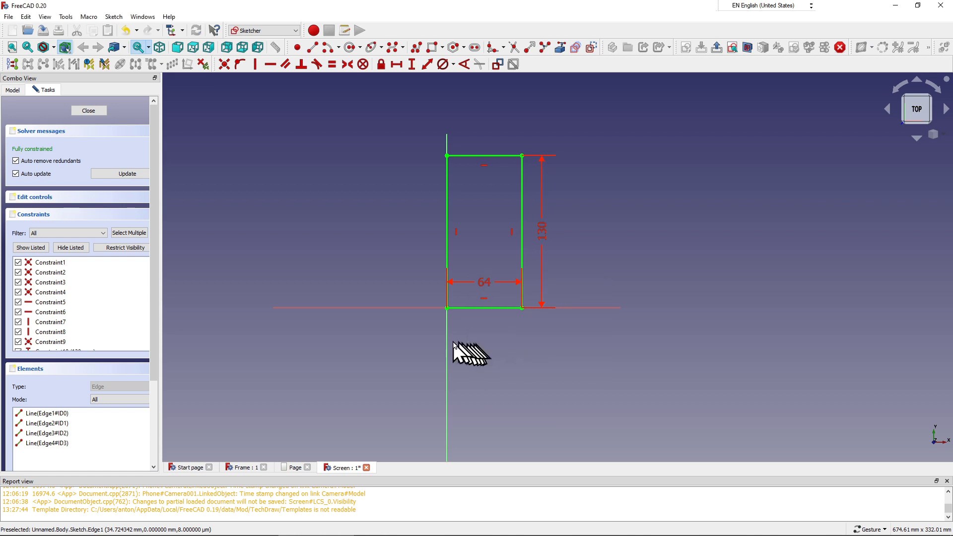
scroll(468, 347, up, 1)
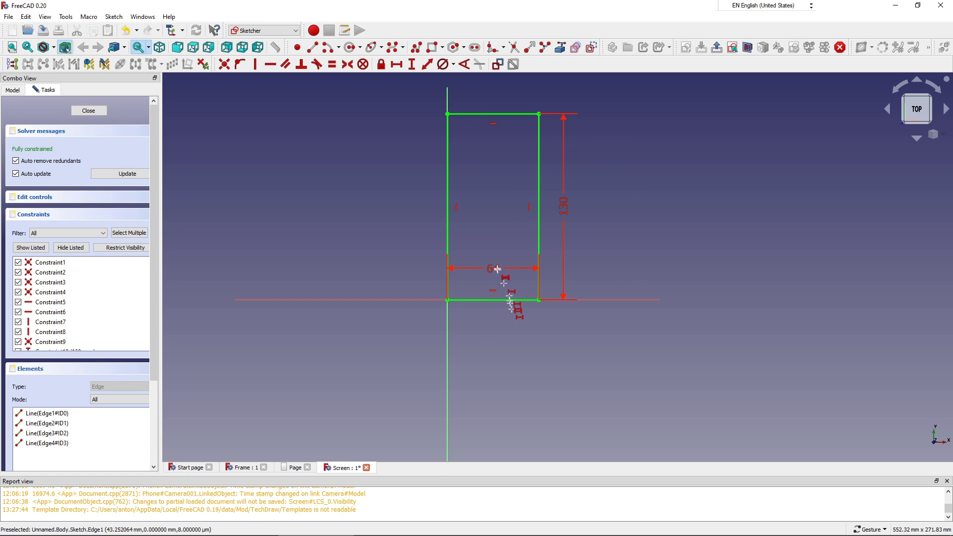
right_click(521, 327)
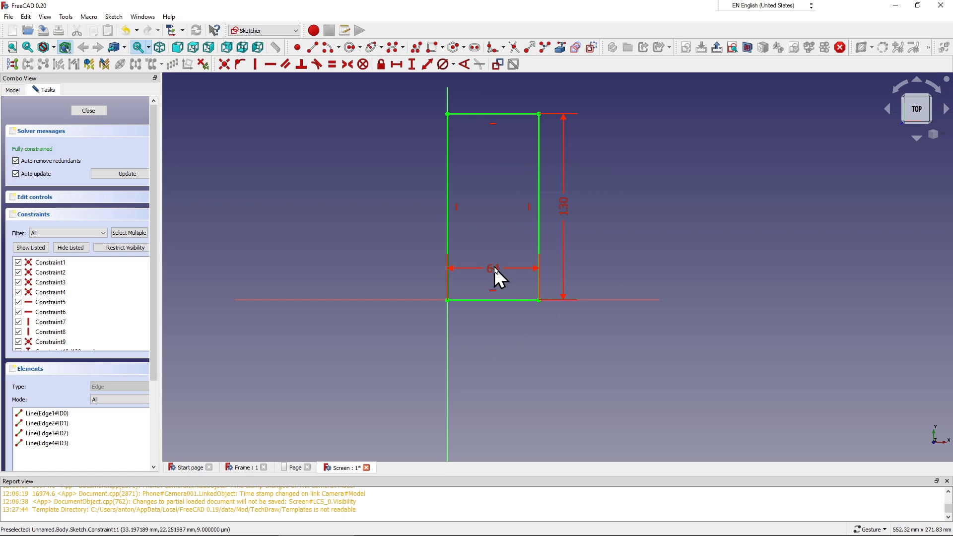
drag(493, 270, 496, 327)
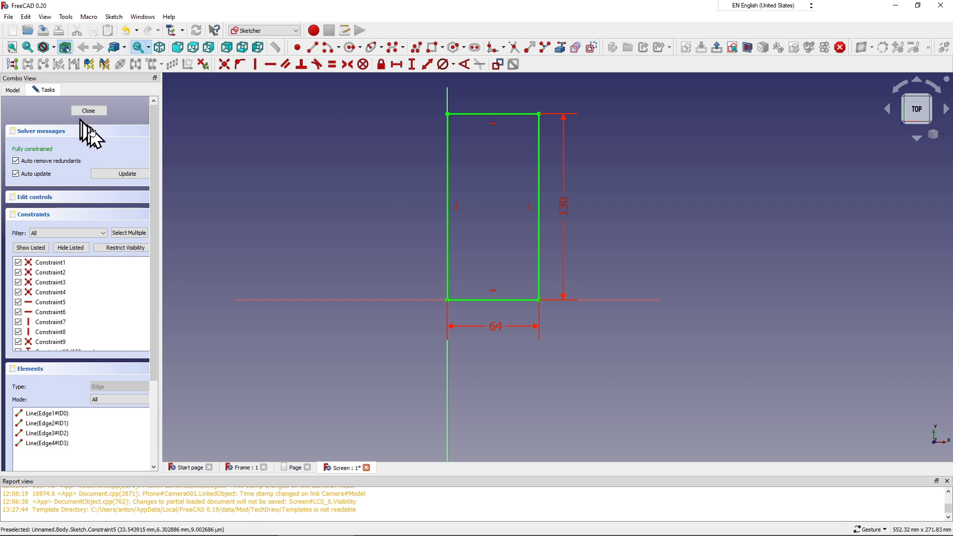
Step: Close the sketch and fit the whole model in the 3D view
click(91, 112)
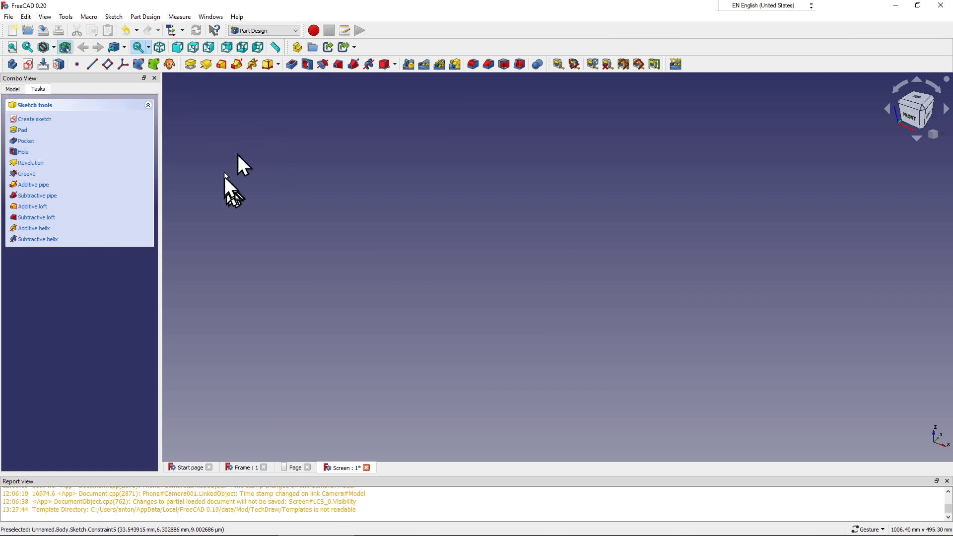
click(14, 89)
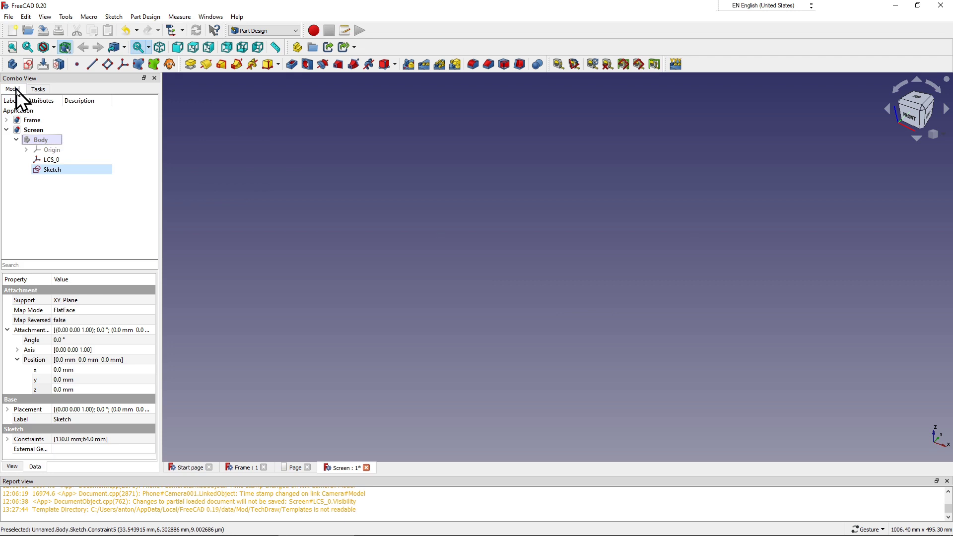
click(71, 171)
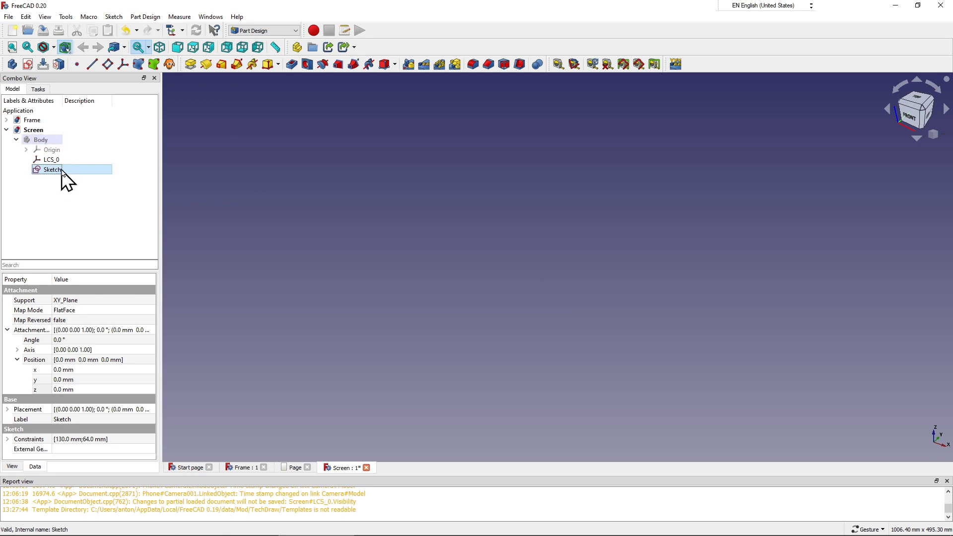
right_click(465, 205)
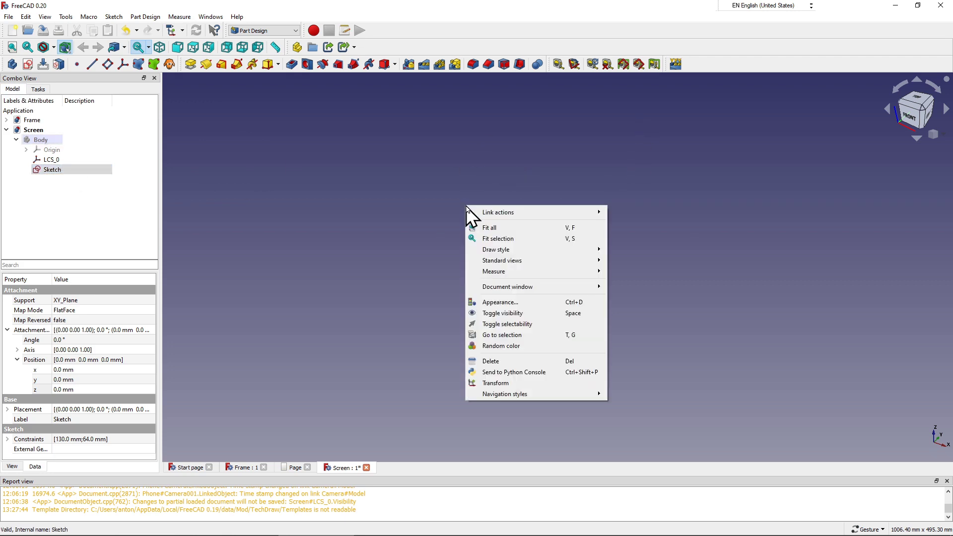
click(489, 227)
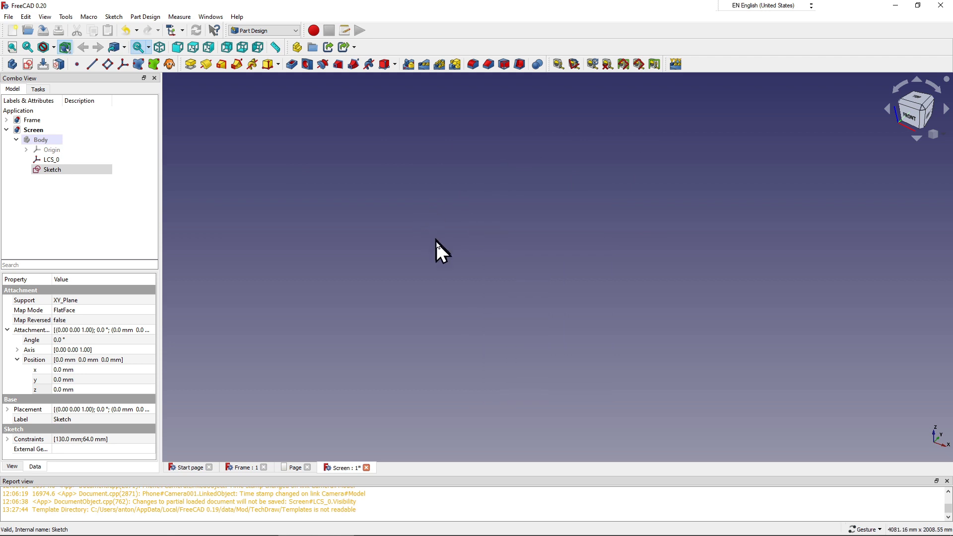
Step: Make the Body visible, dismissing the two error messages that appear
click(42, 141)
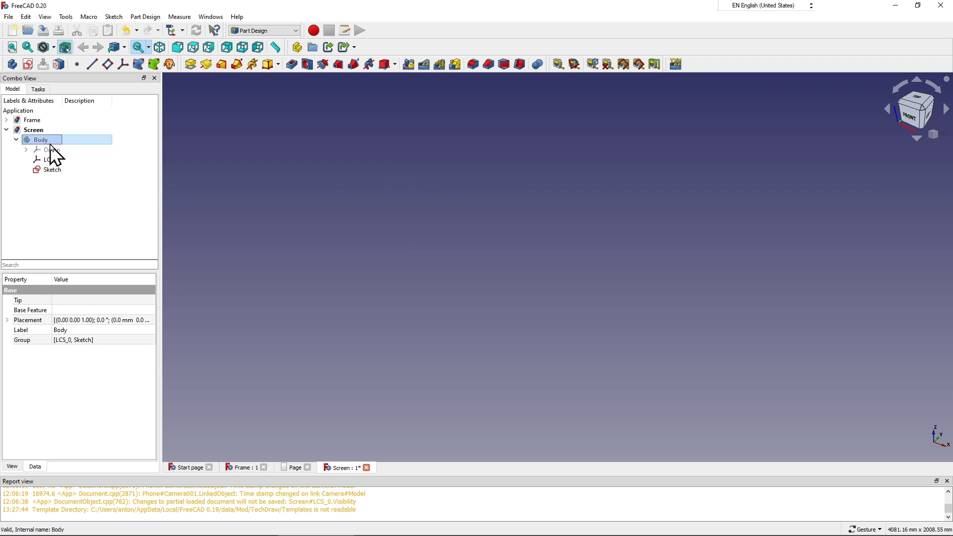
key(space)
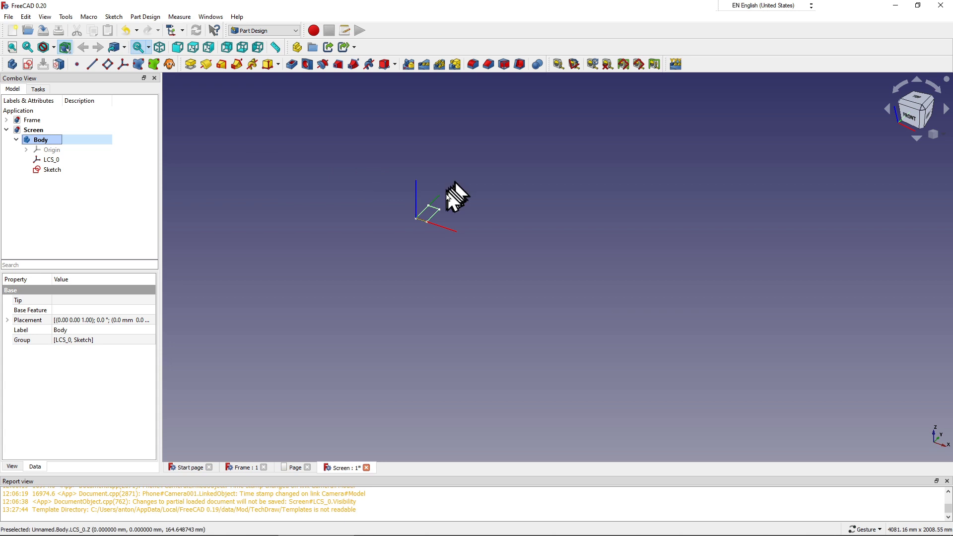
scroll(427, 200, up, 5)
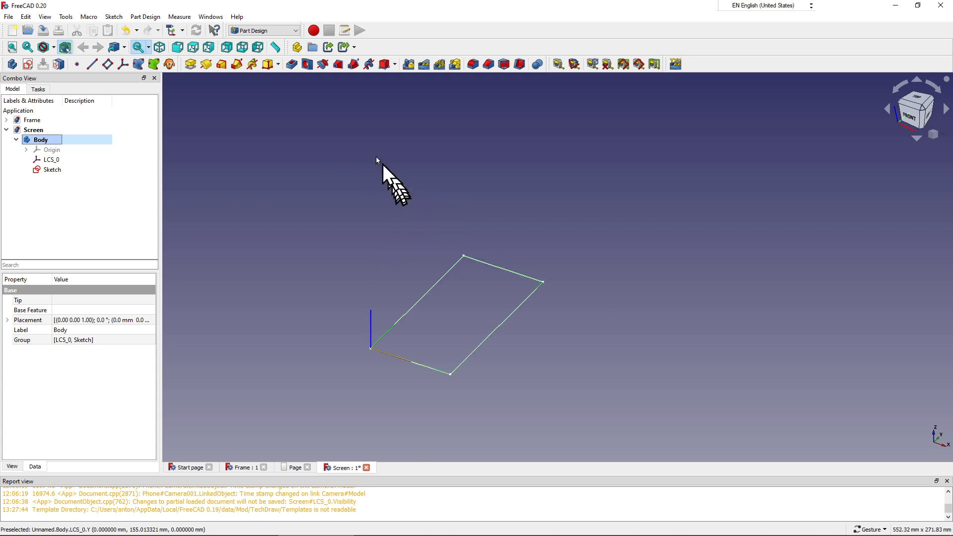
click(199, 66)
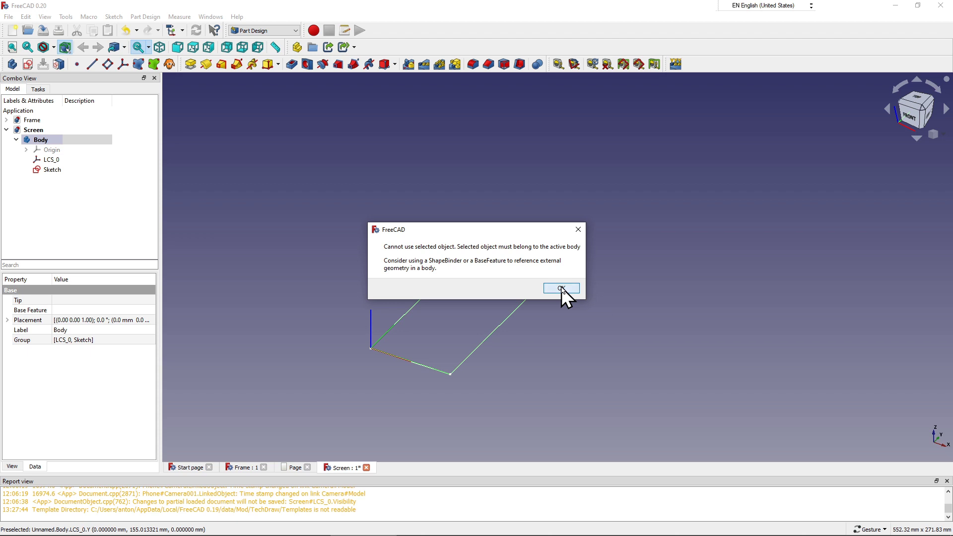
click(562, 289)
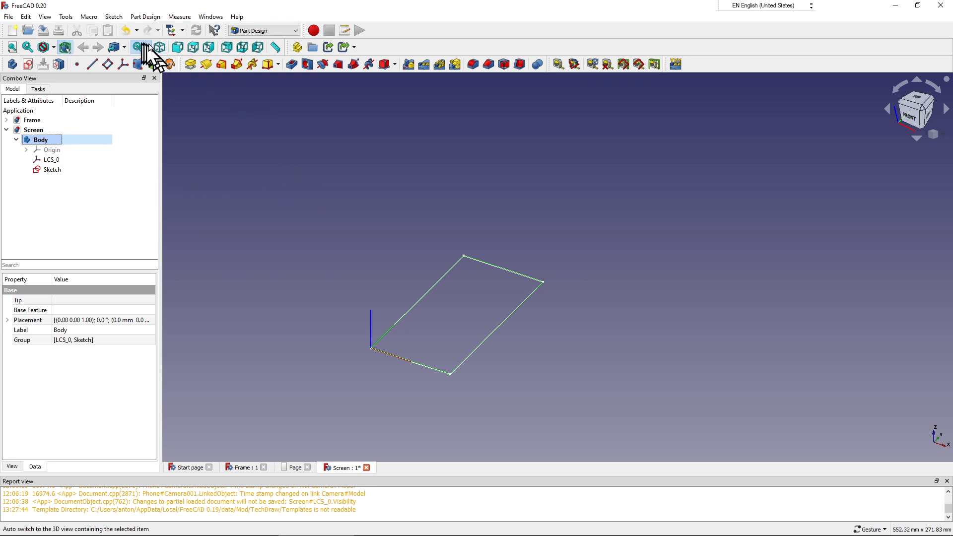
click(186, 64)
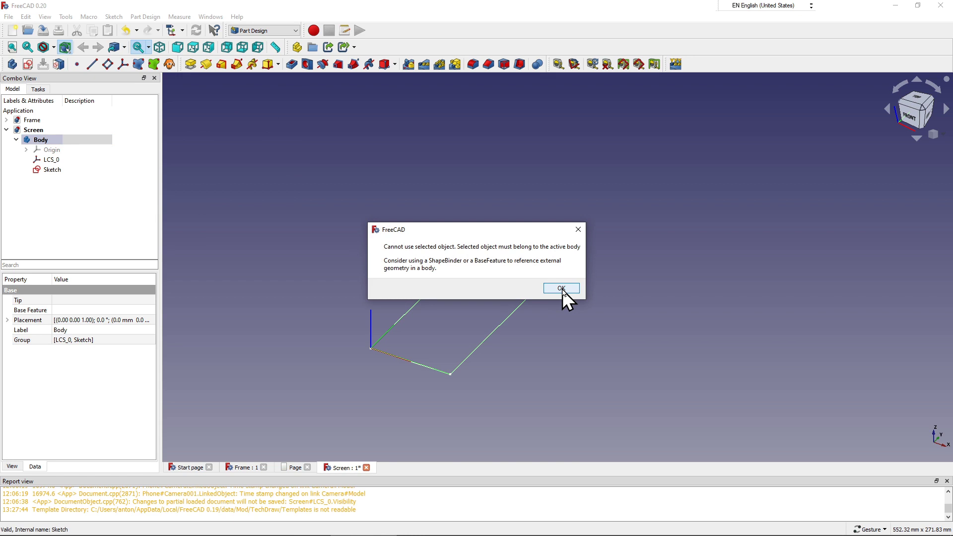
click(562, 289)
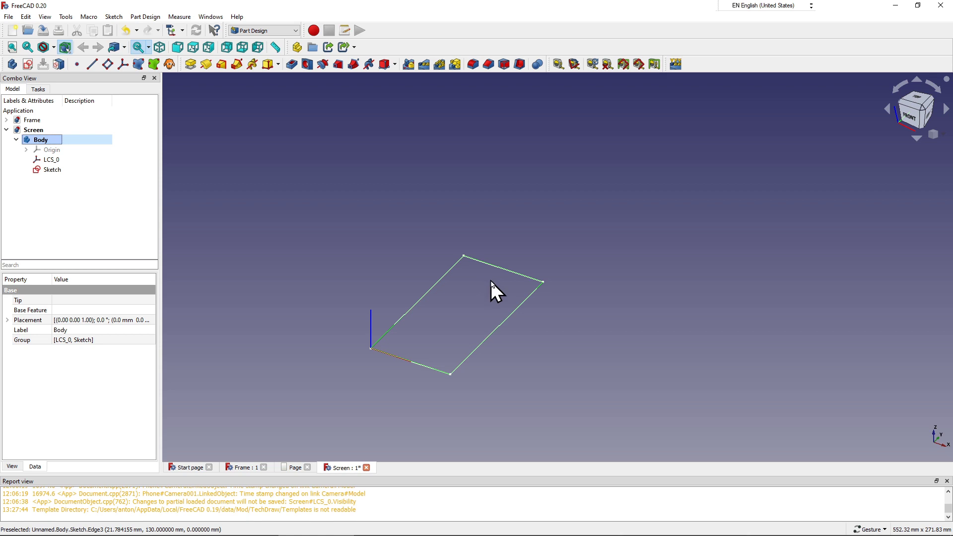
Step: Make the 64 × 130 Sketch visible again and select the Screen document
key(space)
key(ctrl+a)
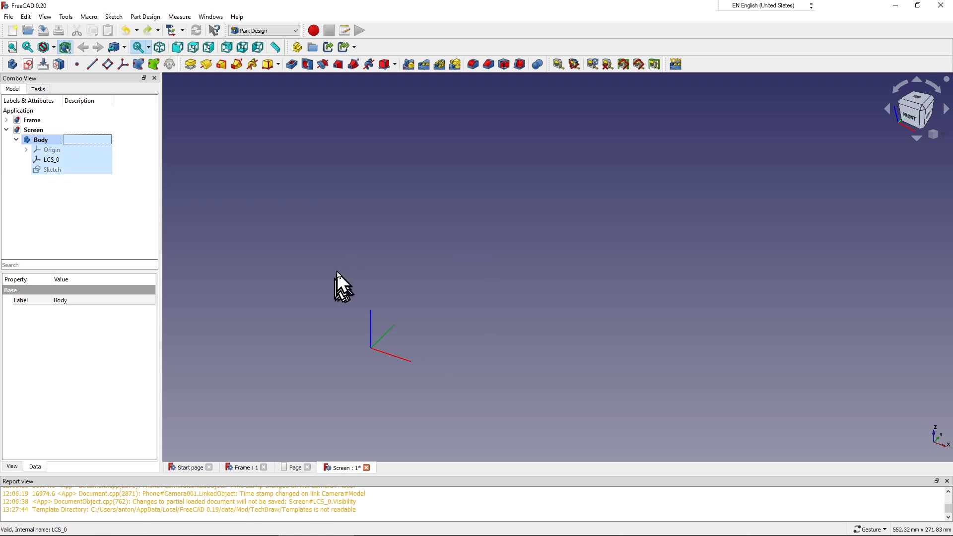
click(337, 271)
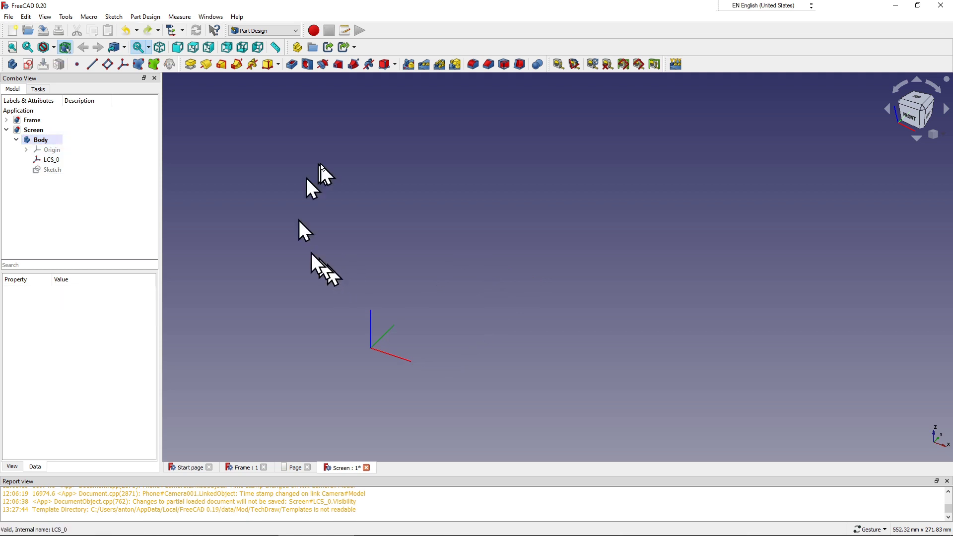
click(43, 131)
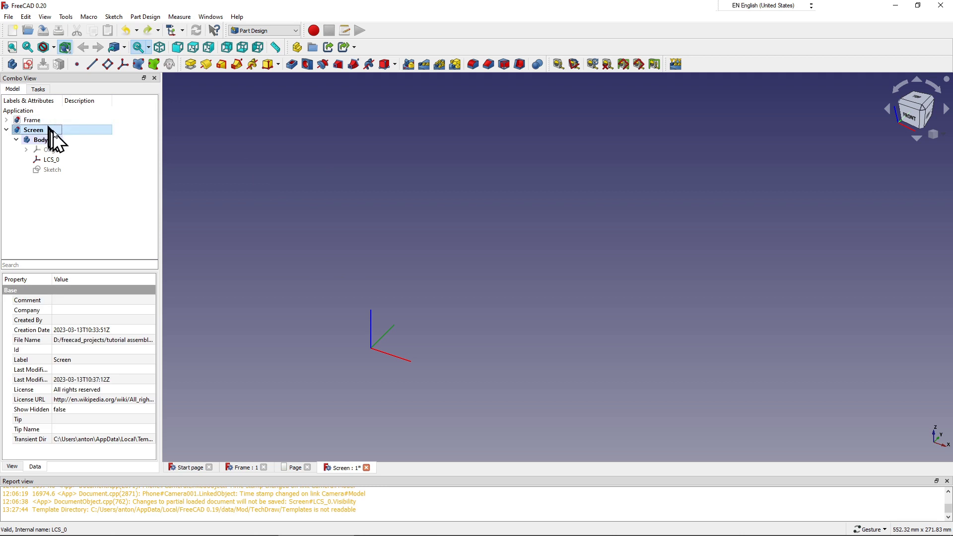
click(53, 170)
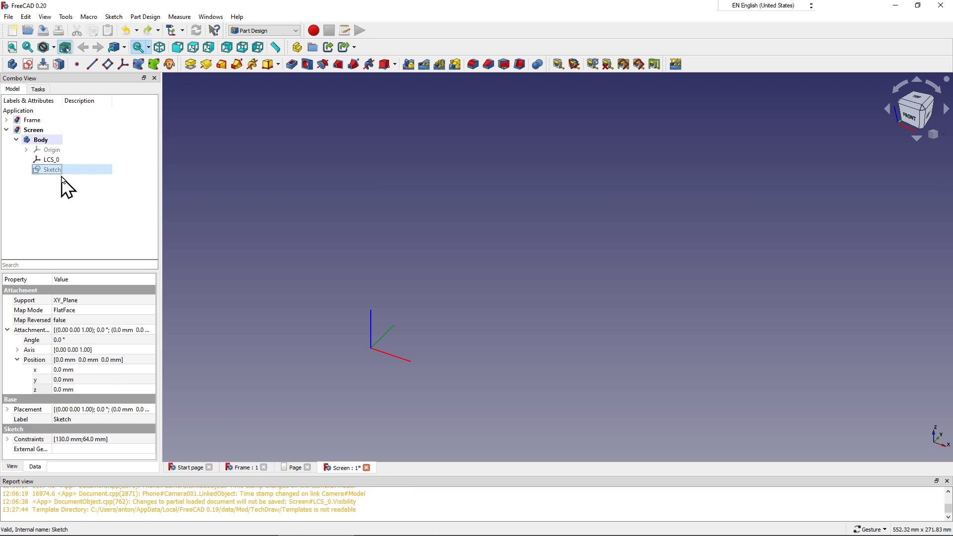
key(space)
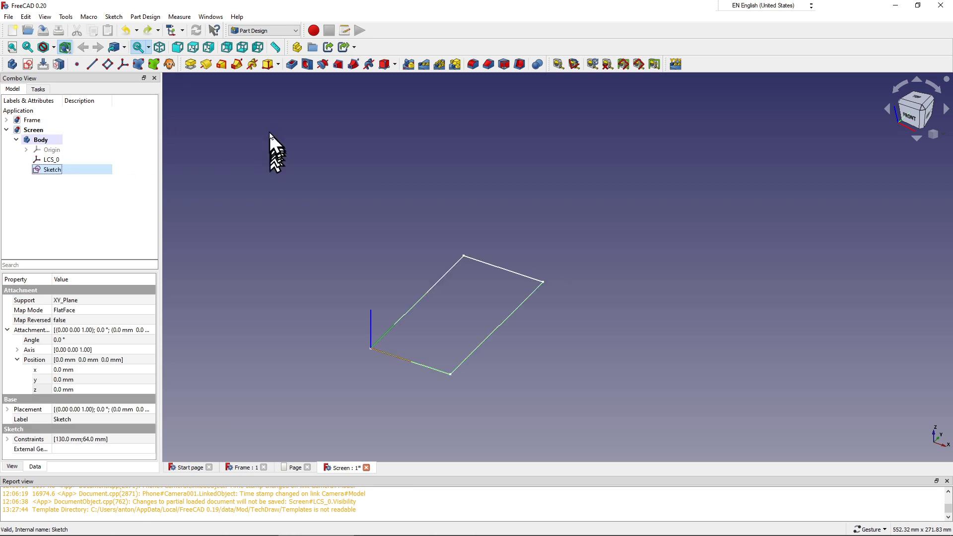
click(34, 130)
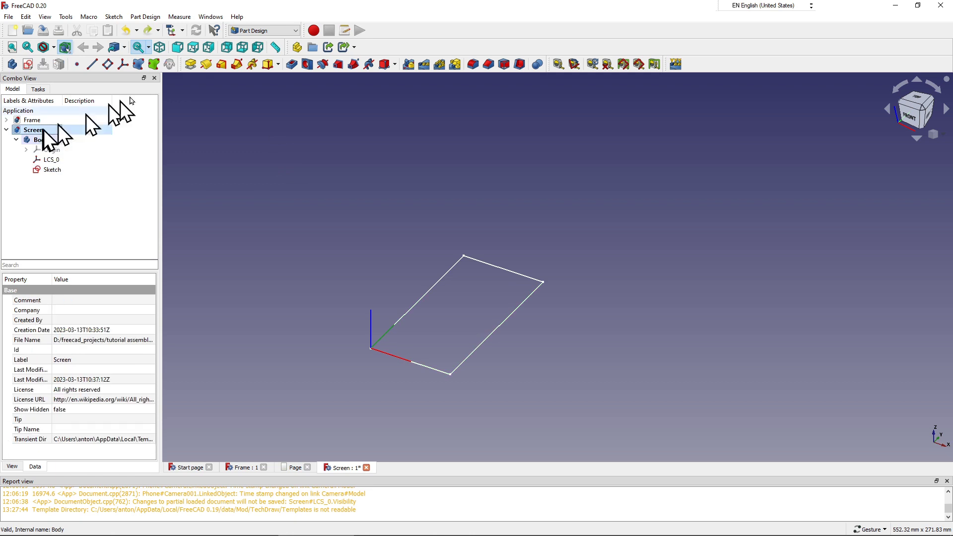
click(193, 67)
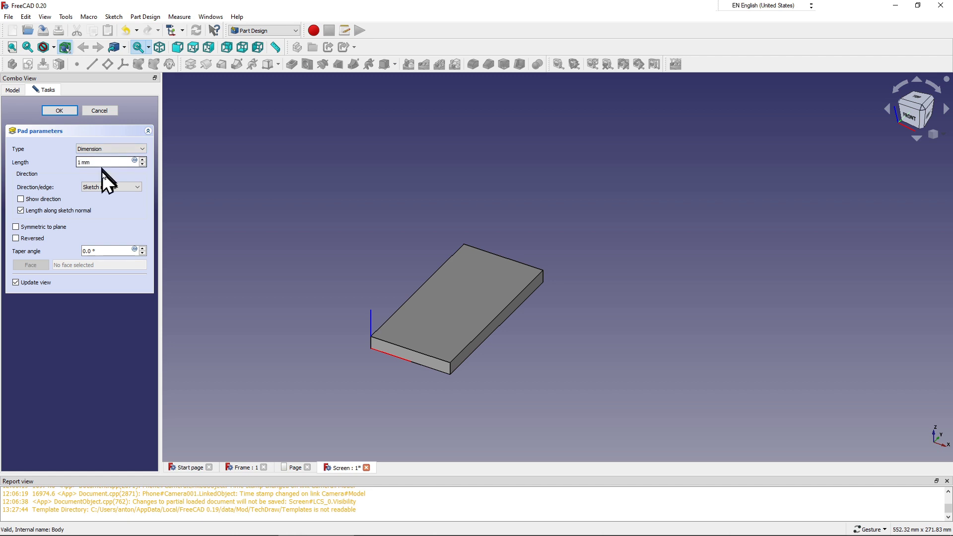
click(63, 109)
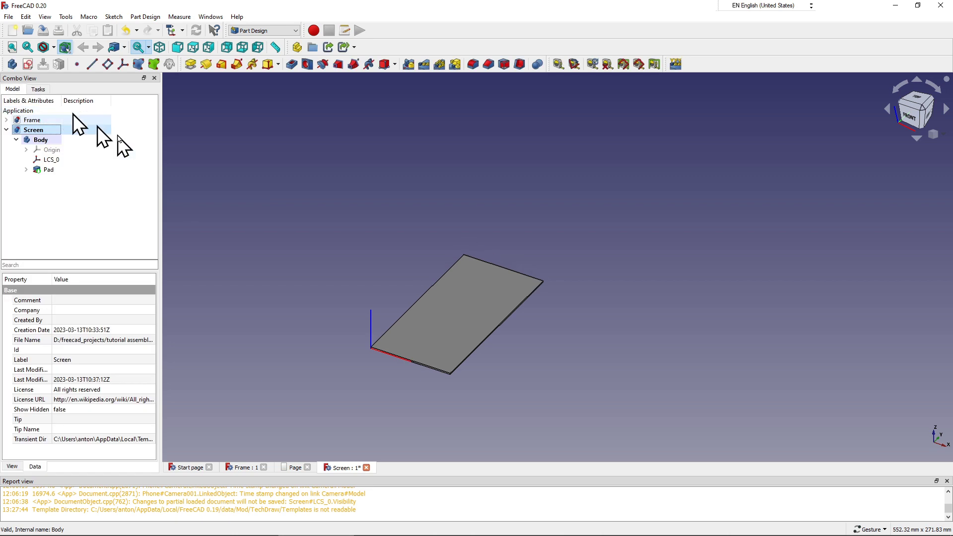
right_click(435, 296)
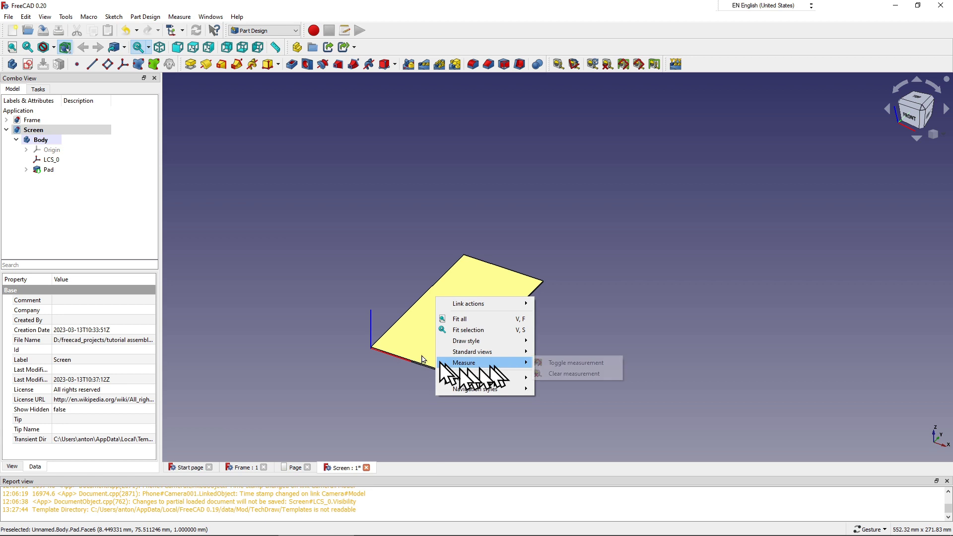
click(44, 131)
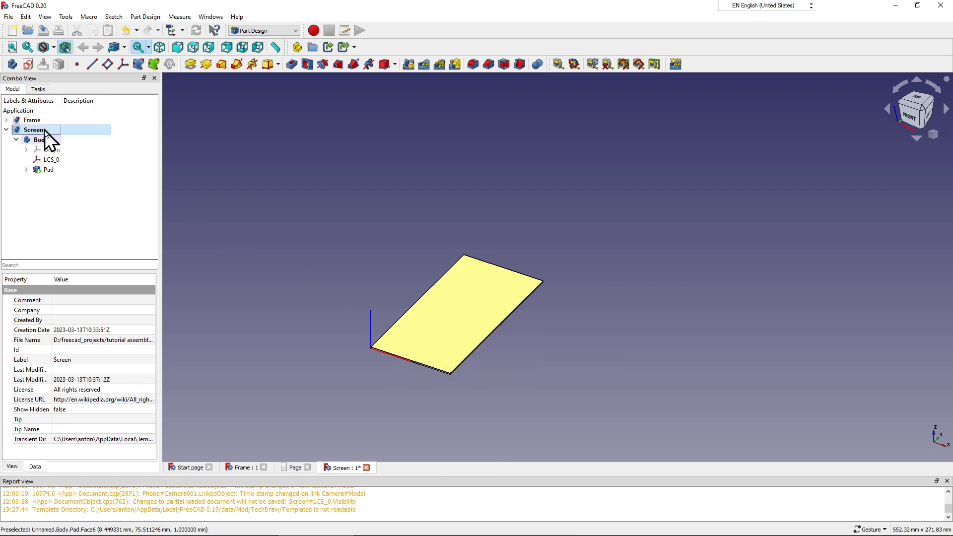
right_click(45, 131)
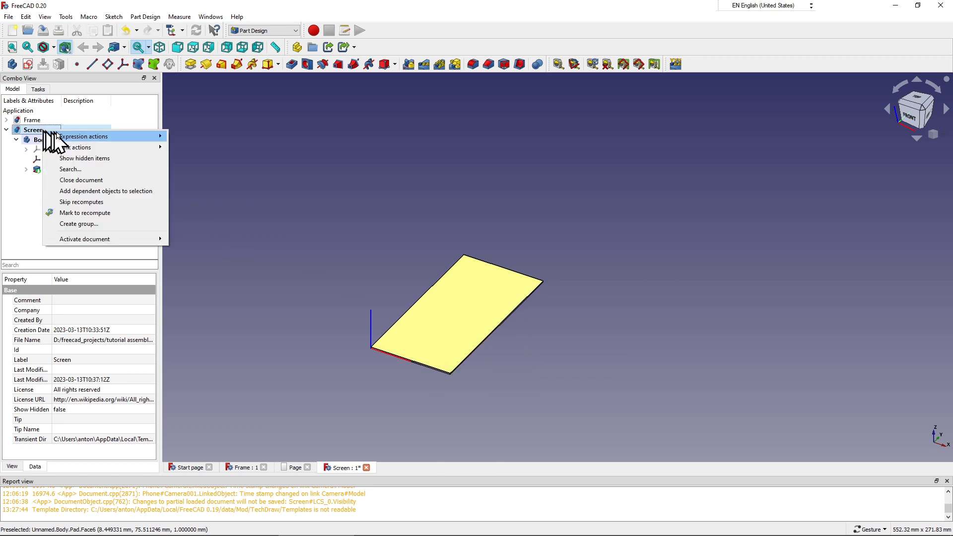
click(263, 166)
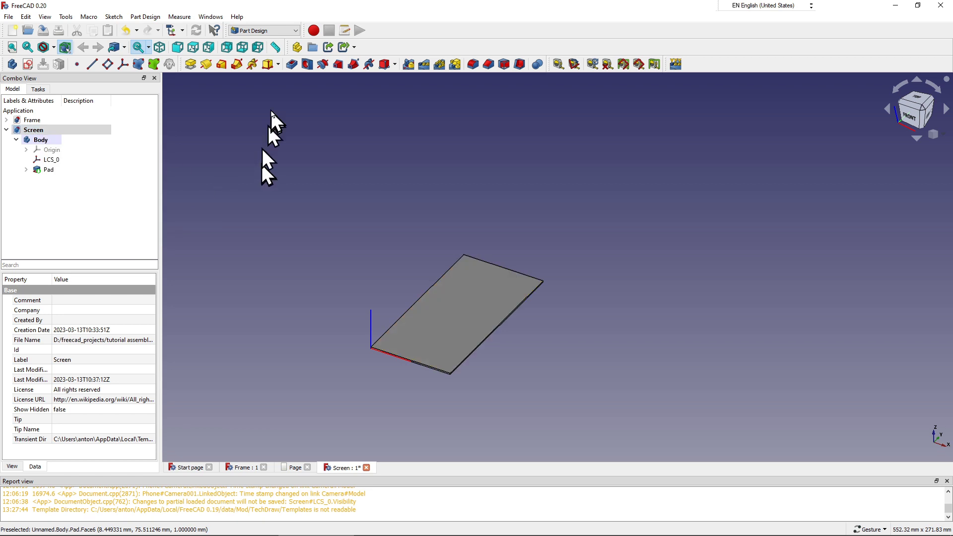
right_click(445, 318)
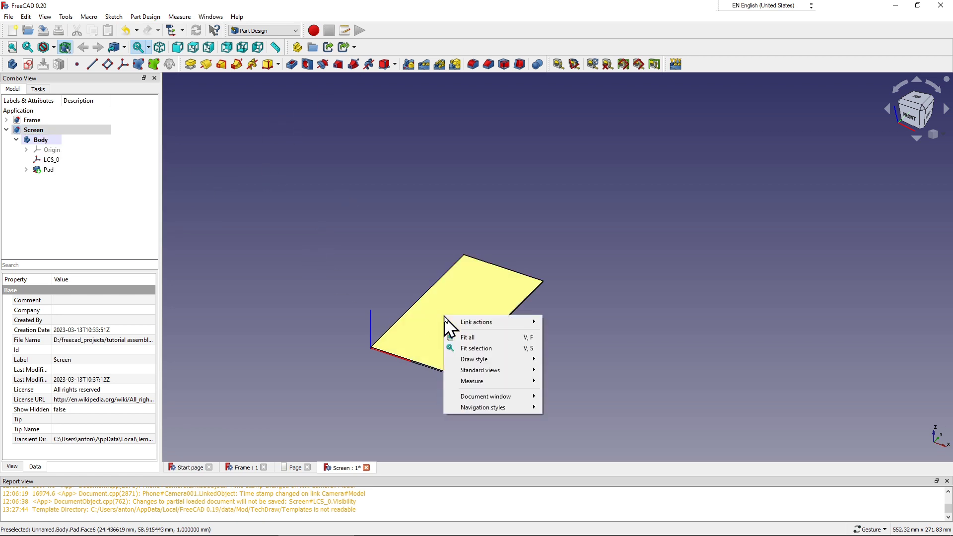
click(436, 314)
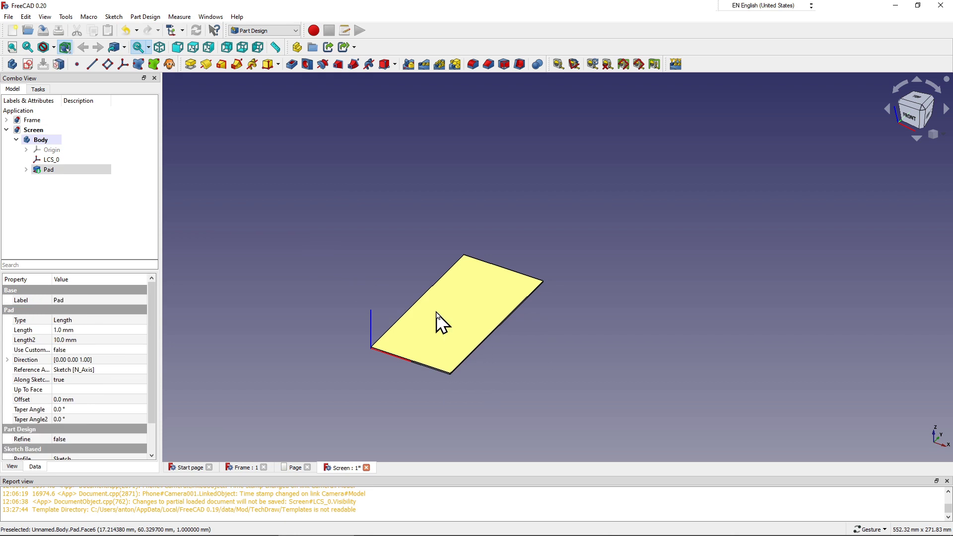
Step: Give the Pad a cyan (#55ffff) shape colour and transparency of about 74
right_click(65, 171)
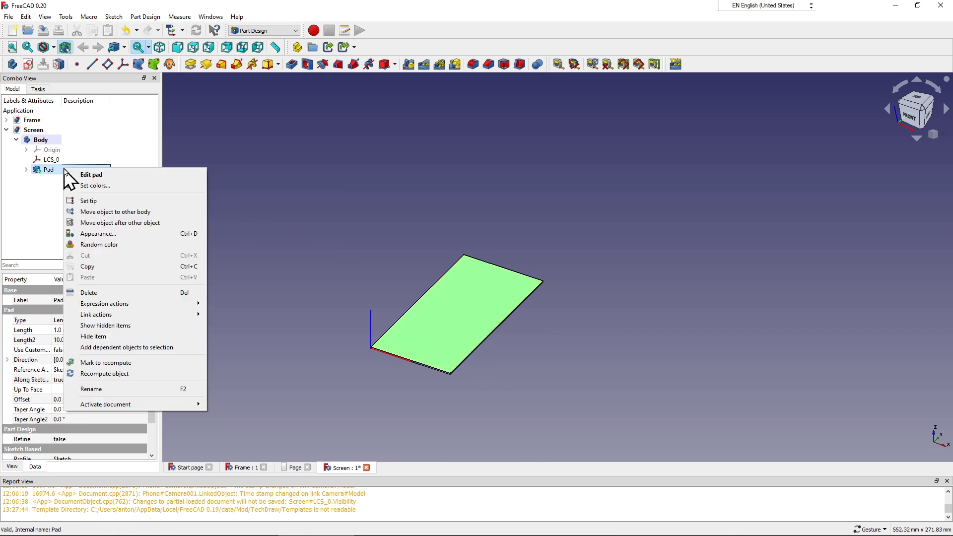
click(117, 234)
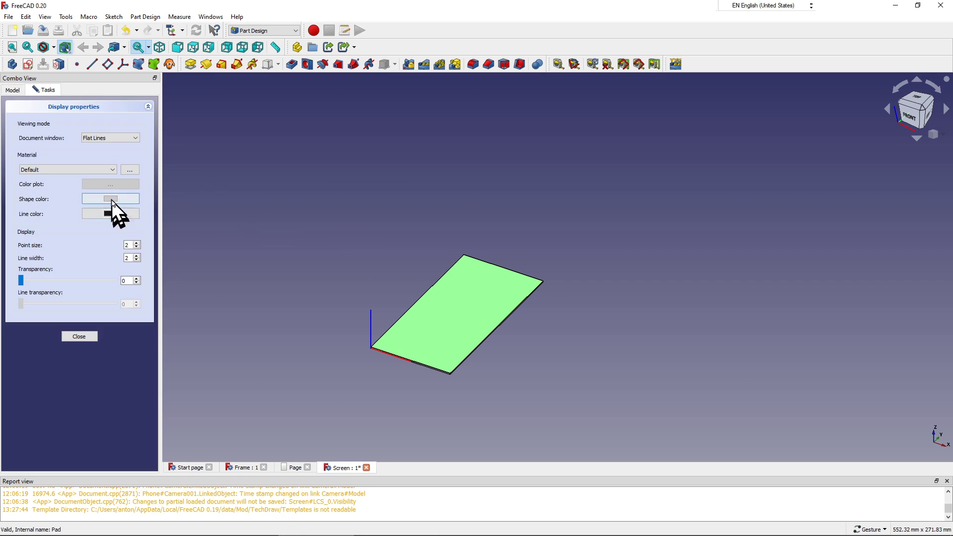
click(113, 202)
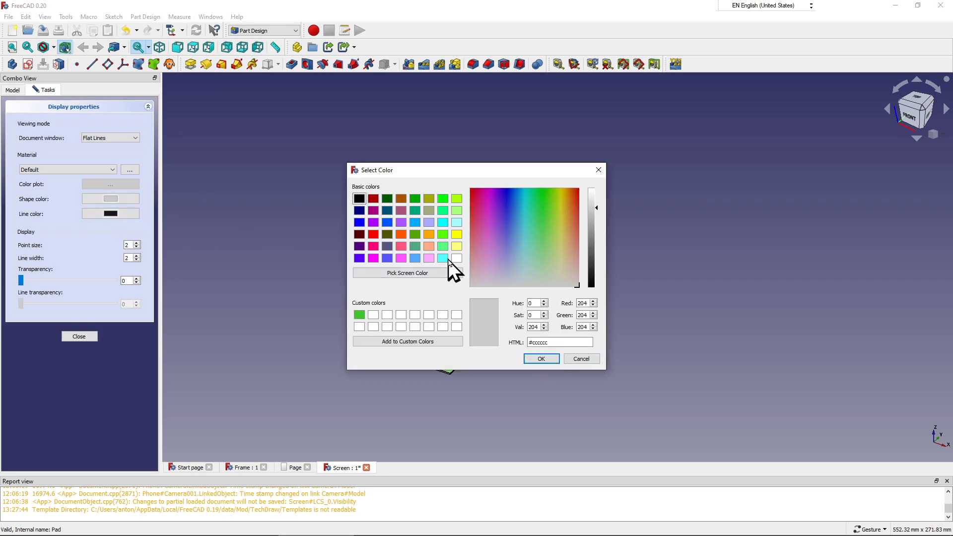
click(446, 260)
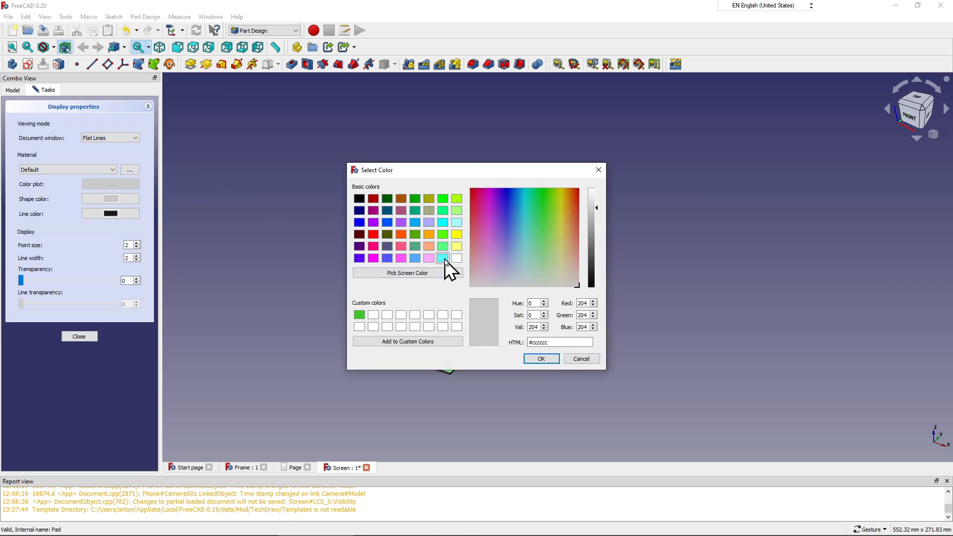
click(531, 357)
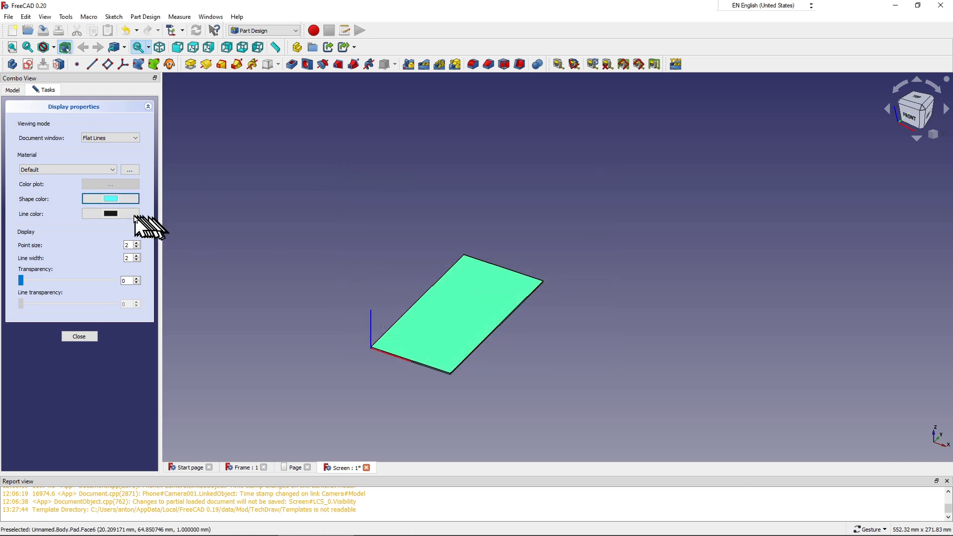
click(45, 280)
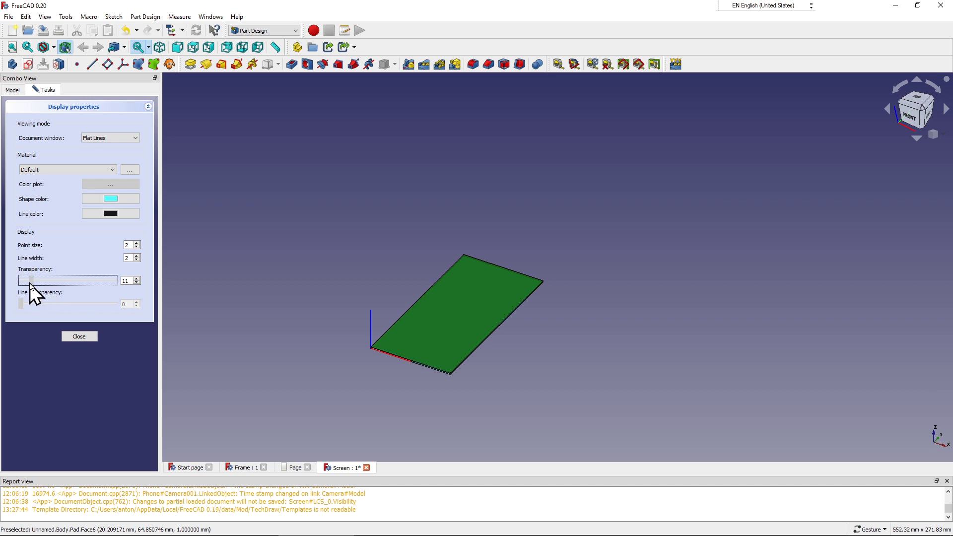
drag(29, 285, 91, 281)
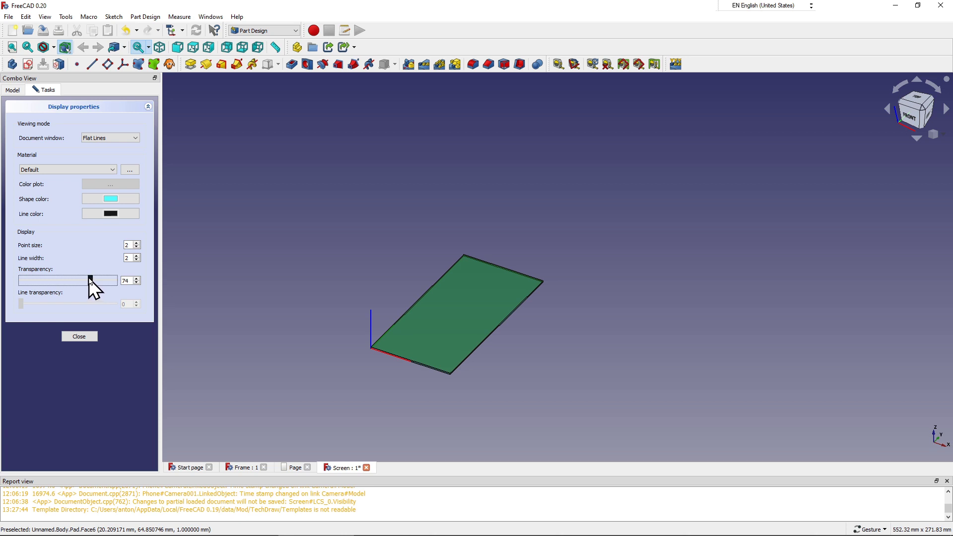
click(87, 332)
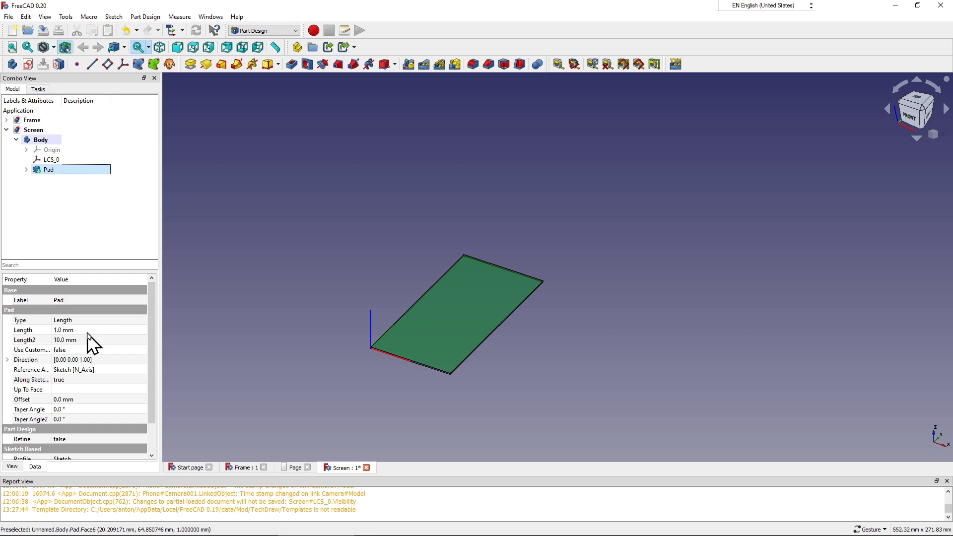
Step: Orbit and zoom into the pad's lower-left corner to inspect LCS_0
click(300, 244)
mouse_move(474, 432)
mouse_down()
mouse_move(428, 325)
mouse_move(399, 298)
mouse_move(334, 341)
mouse_move(494, 323)
mouse_move(551, 419)
mouse_move(549, 431)
mouse_move(518, 439)
mouse_up()
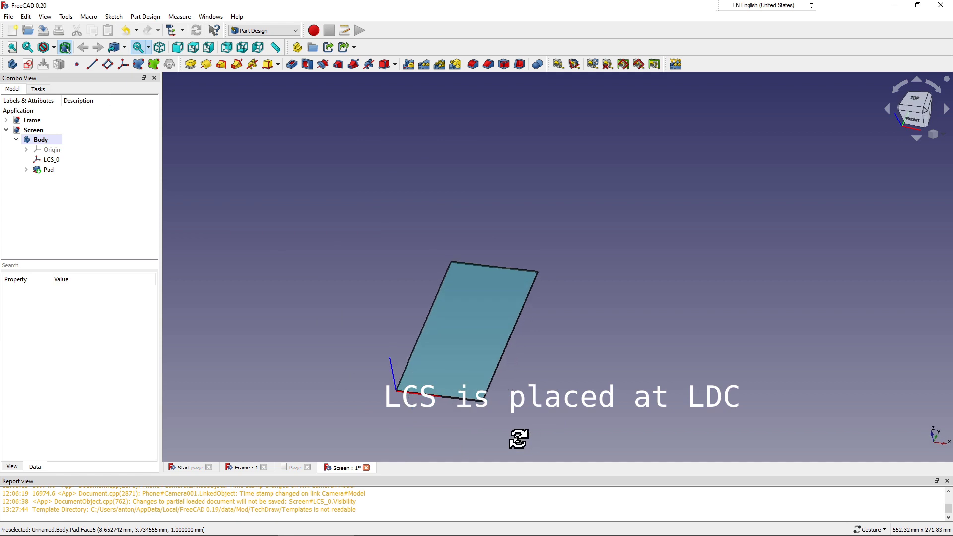
scroll(392, 404, up, 1)
scroll(388, 396, up, 3)
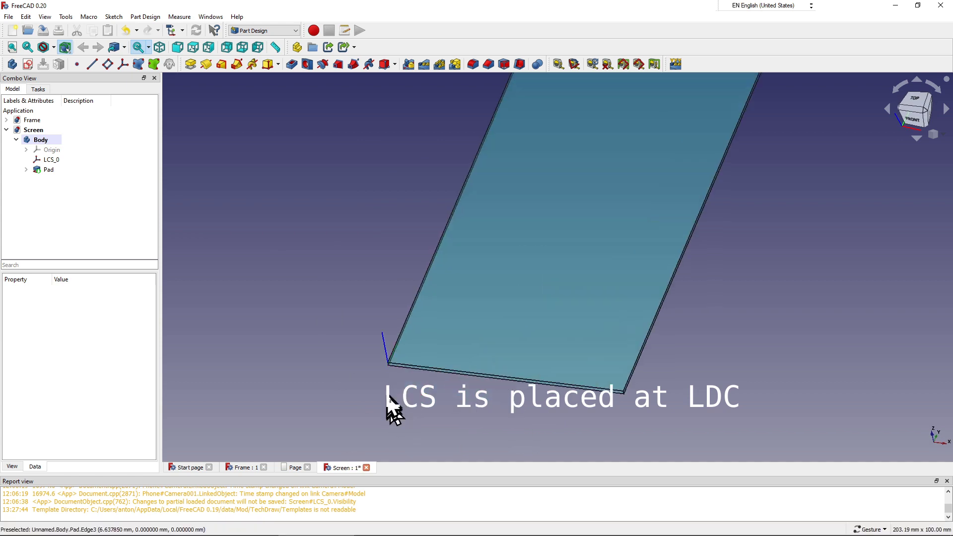
scroll(388, 397, up, 3)
scroll(412, 324, up, 2)
mouse_move(415, 329)
mouse_down()
mouse_move(411, 344)
mouse_move(408, 297)
mouse_move(423, 251)
mouse_move(468, 216)
mouse_move(516, 216)
mouse_move(442, 281)
mouse_move(435, 347)
mouse_up()
scroll(412, 351, up, 2)
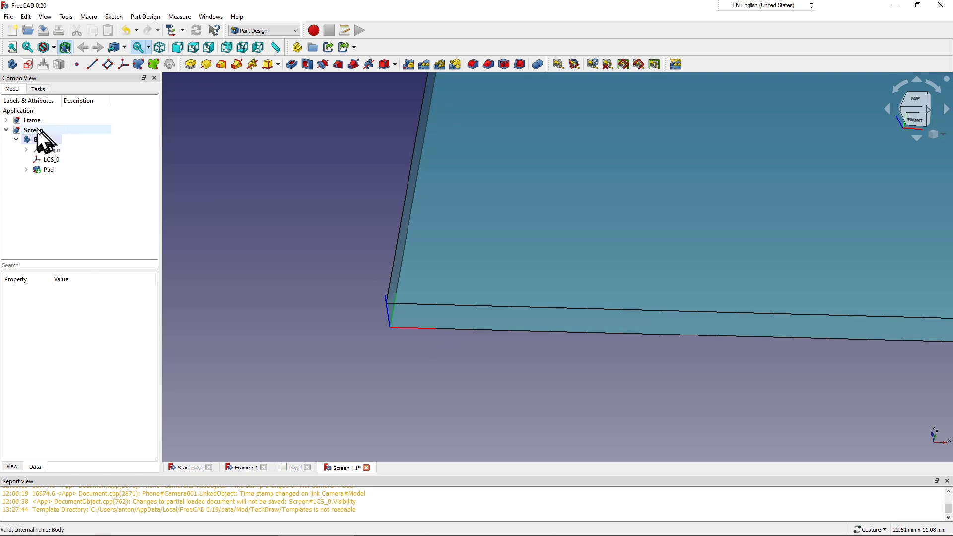
Step: Collapse Screen in the tree and create a new empty document
click(6, 130)
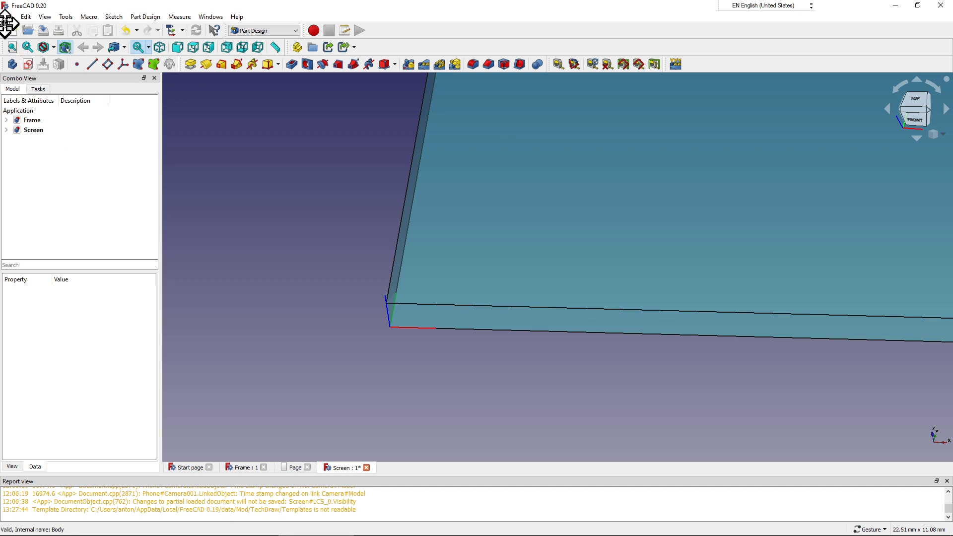
click(9, 18)
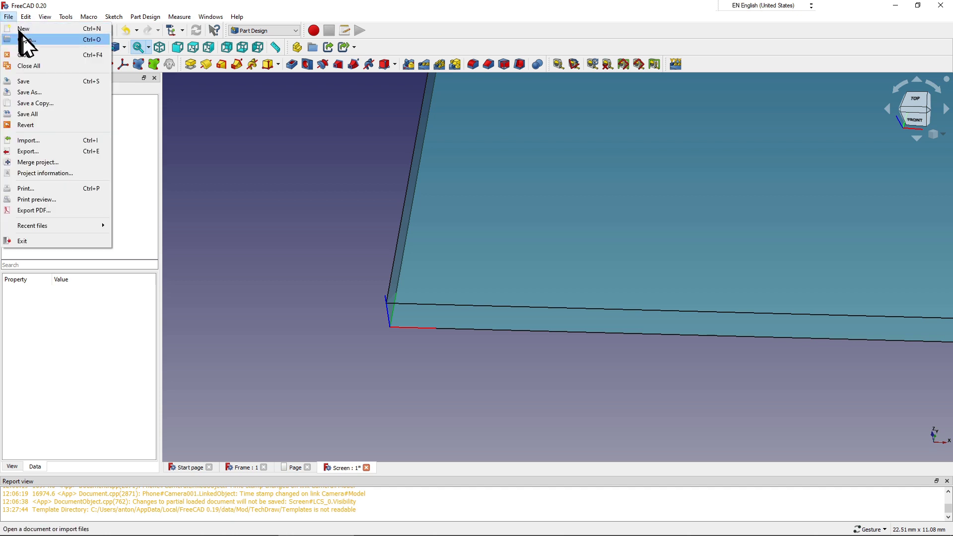
click(27, 29)
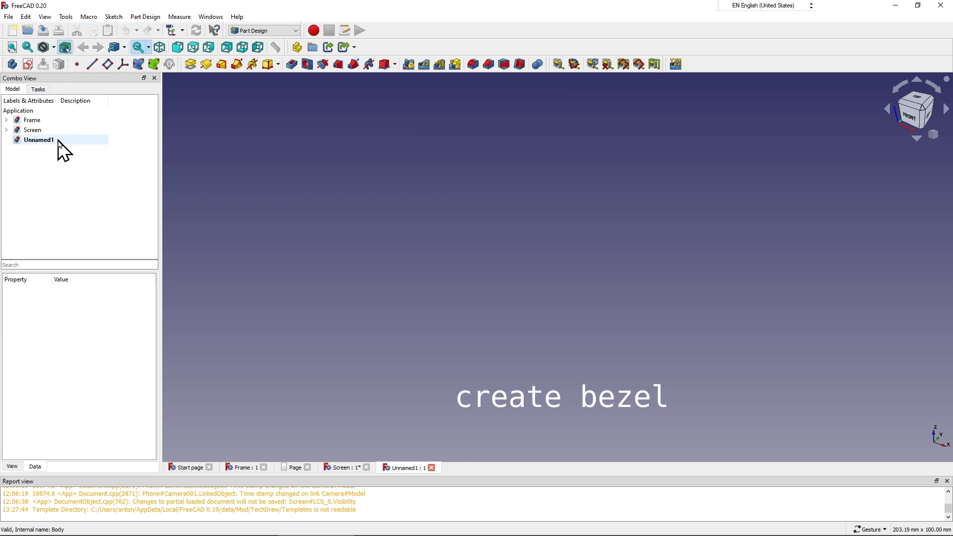
click(58, 142)
Step: Save it as Bezel.FCStd, replacing the existing Bezel file
click(9, 18)
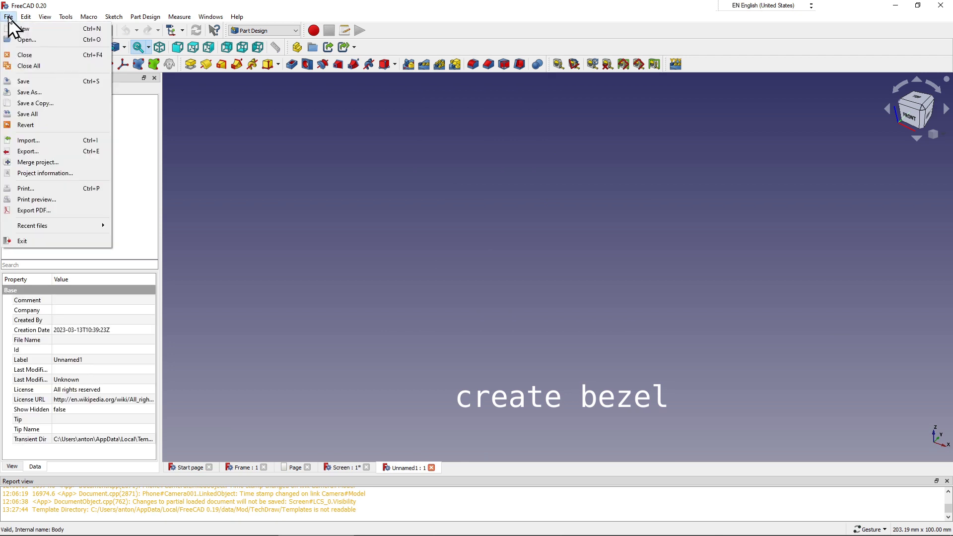
click(50, 93)
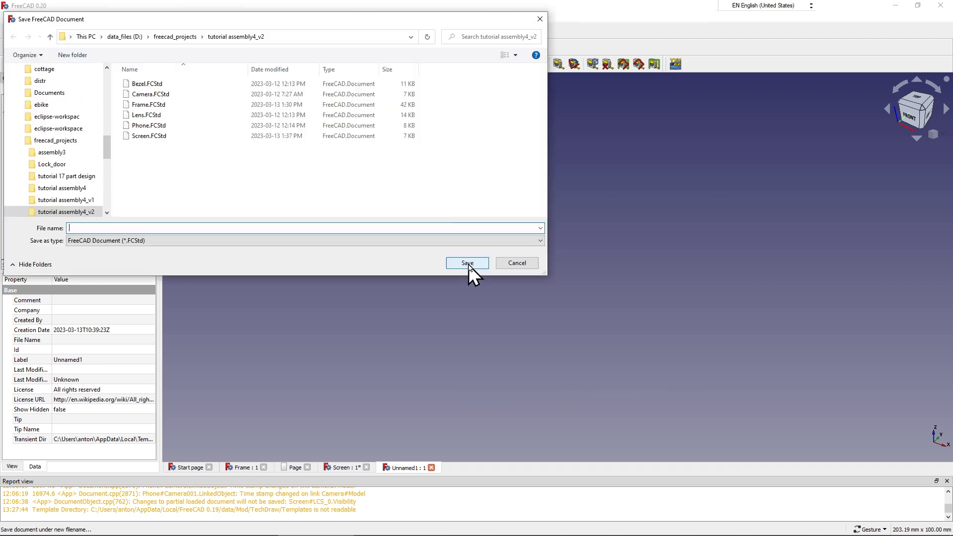
click(146, 84)
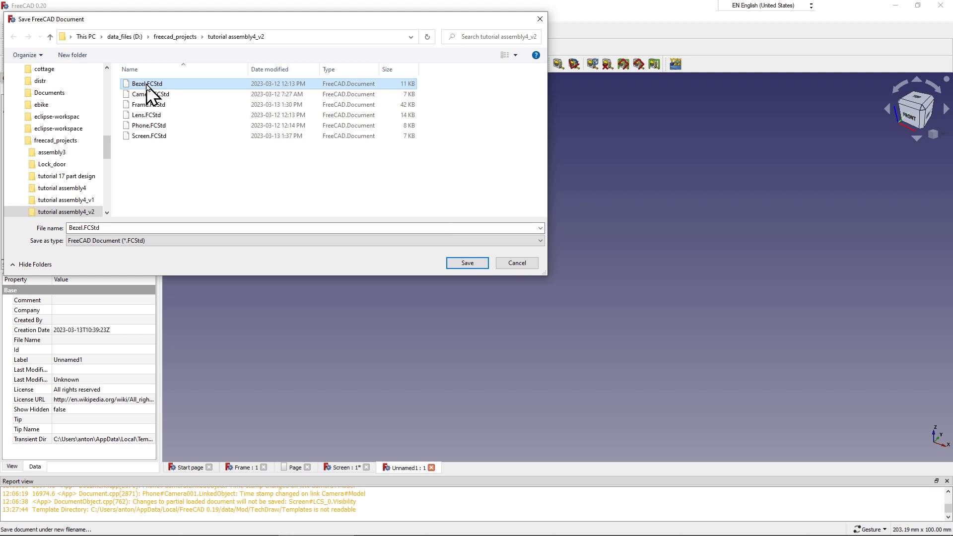
click(456, 261)
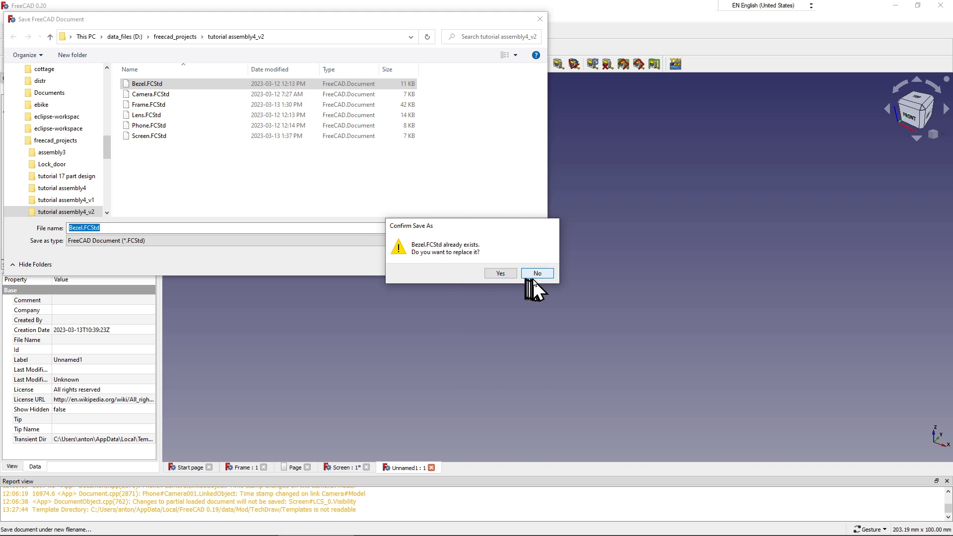
click(503, 273)
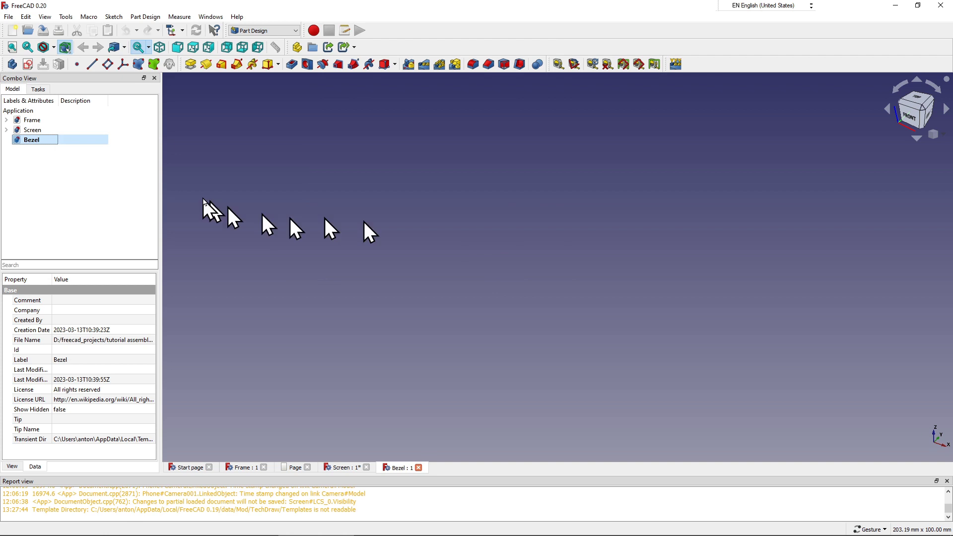
Step: Collapse the Screen document's Body and Screen entry in the tree
right_click(62, 140)
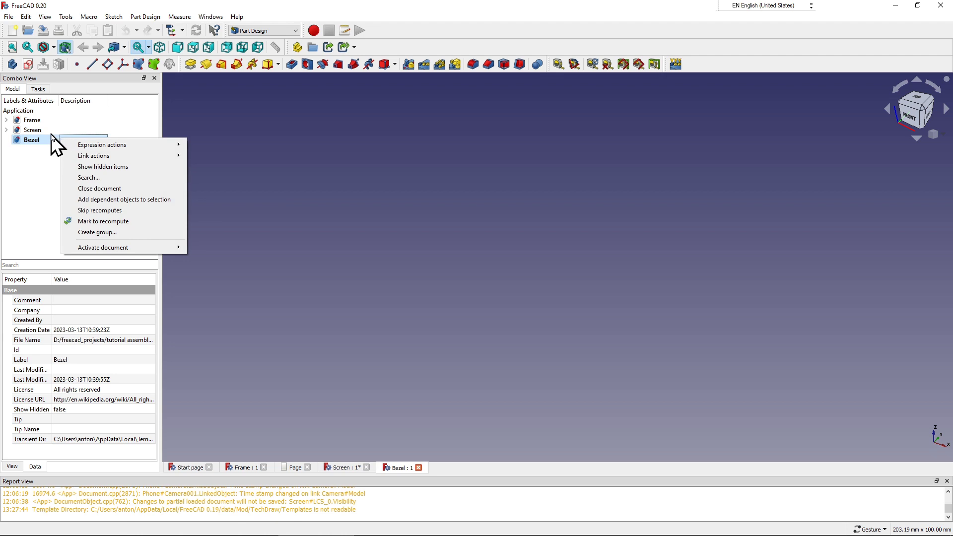
click(51, 133)
click(31, 140)
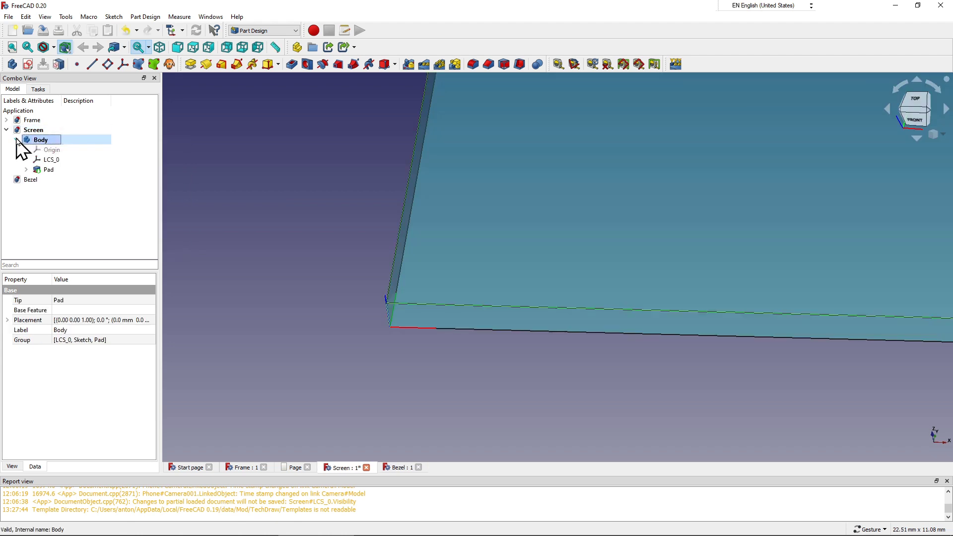
click(16, 140)
click(7, 130)
Step: Select the Bezel document and switch to the Assembly 4 workbench
click(18, 141)
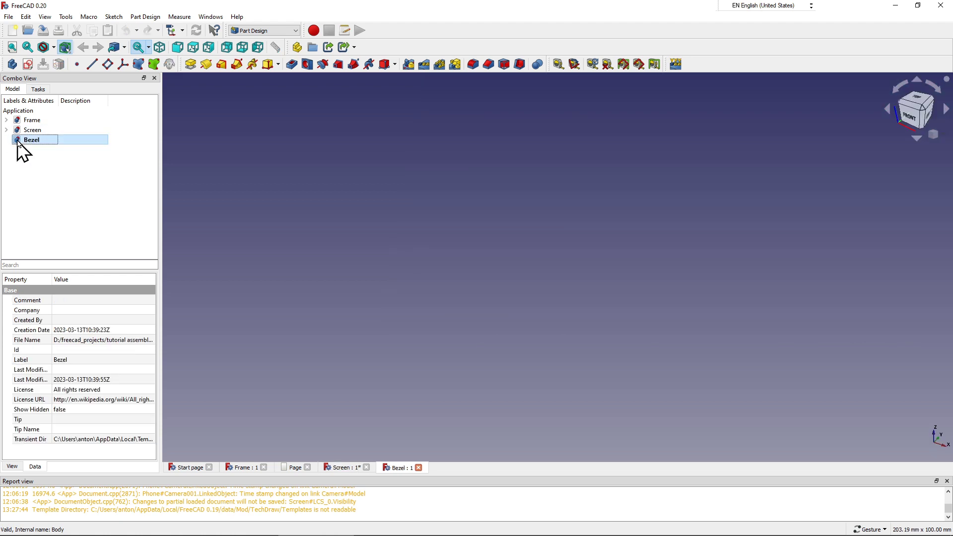
right_click(19, 143)
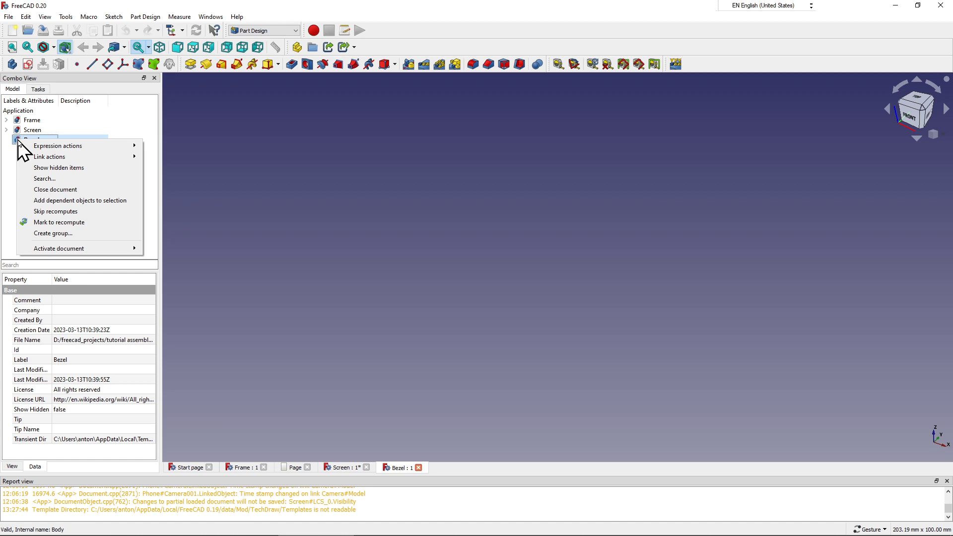
key(Escape)
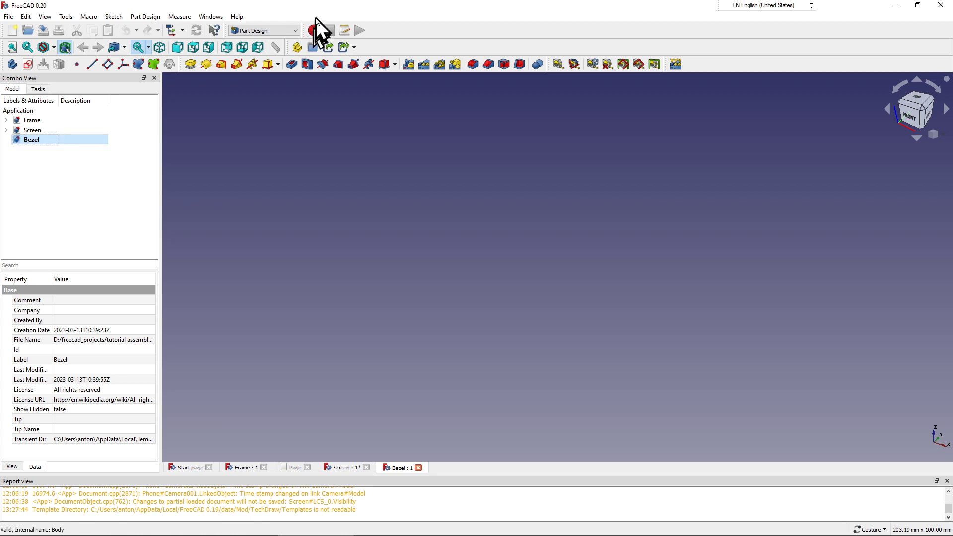
click(296, 31)
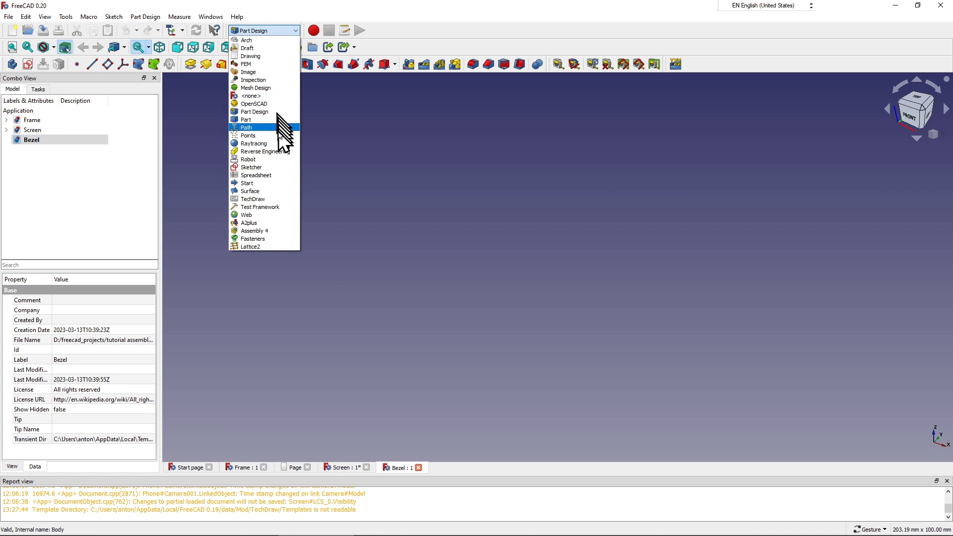
click(255, 232)
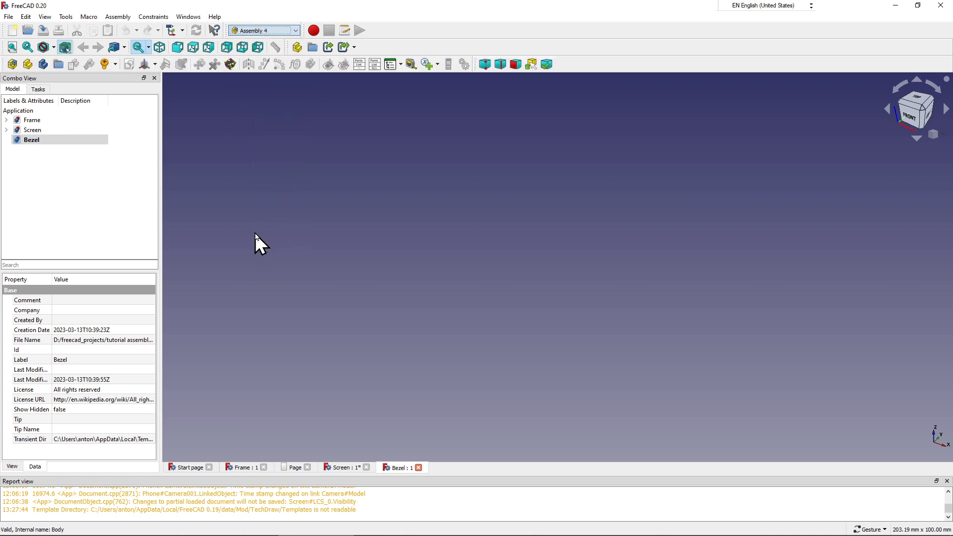
Step: Deactivate the Screen's Body and collapse the Screen document in the tree
click(46, 141)
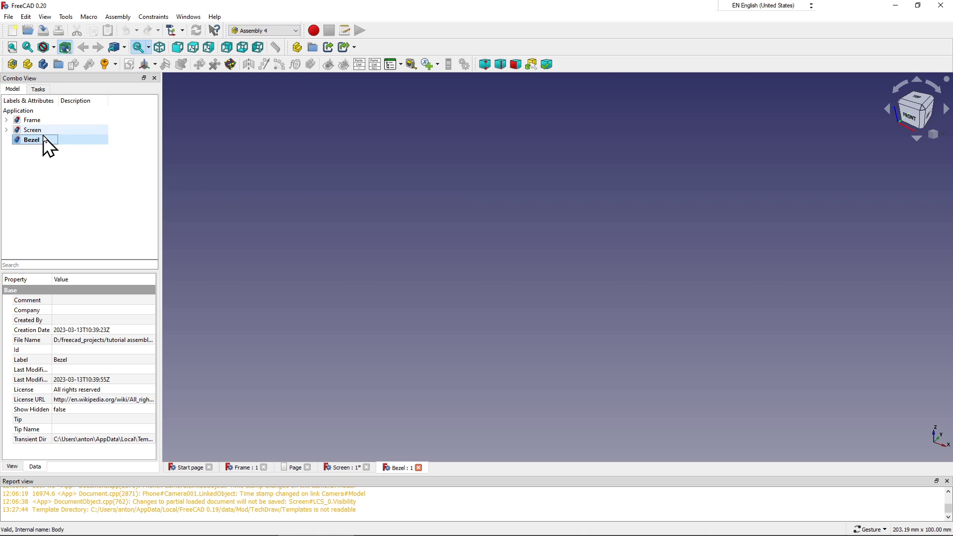
right_click(44, 139)
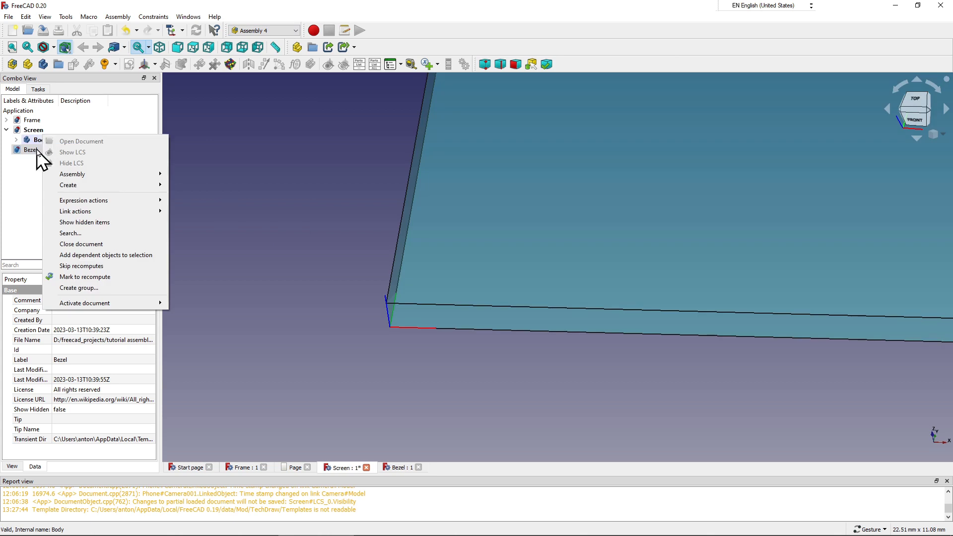
click(39, 154)
right_click(36, 145)
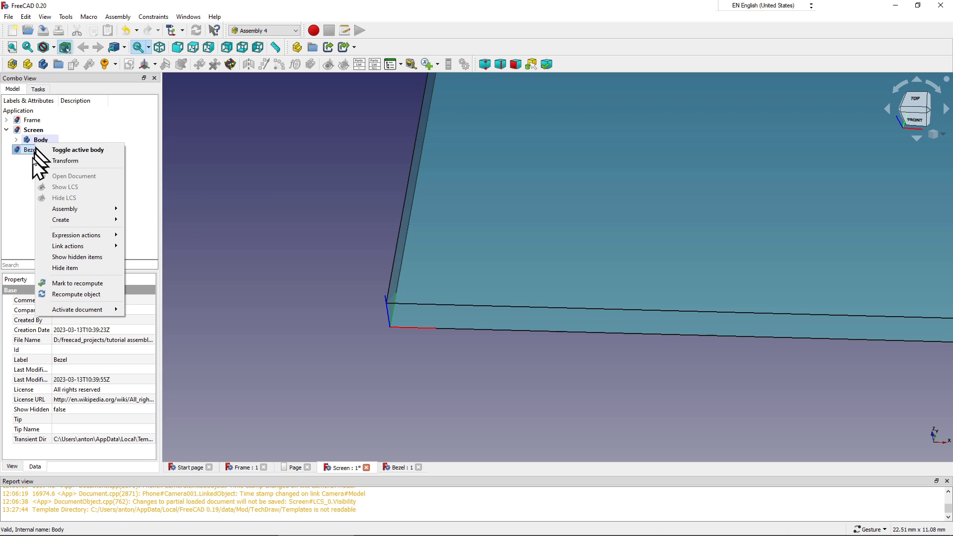
click(75, 151)
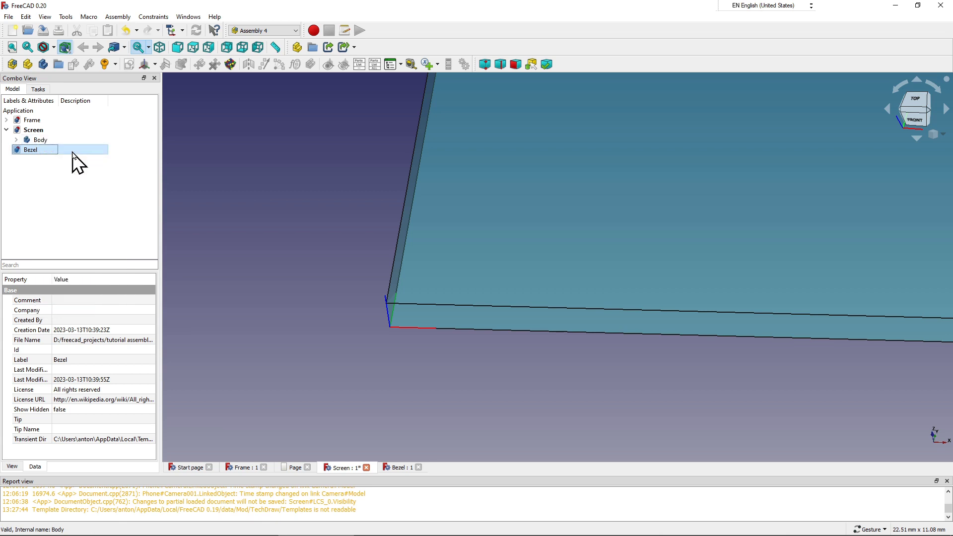
click(6, 130)
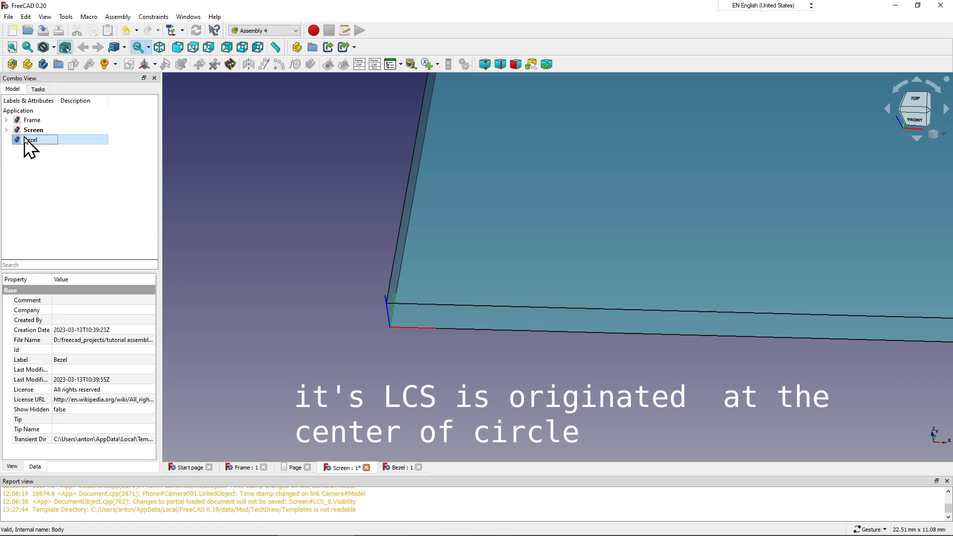
Step: Open and dismiss the Bezel document's context menu several times without choosing anything
right_click(27, 142)
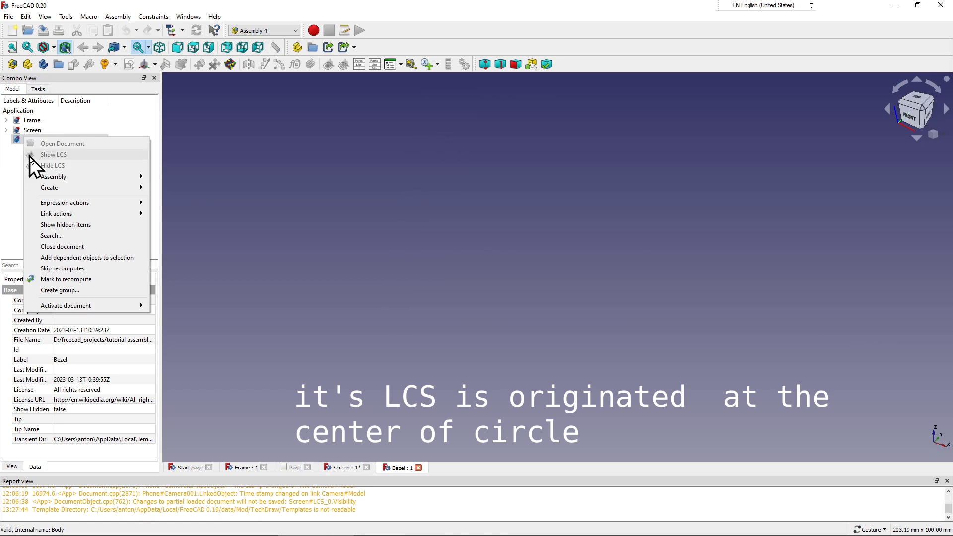
click(18, 167)
right_click(24, 143)
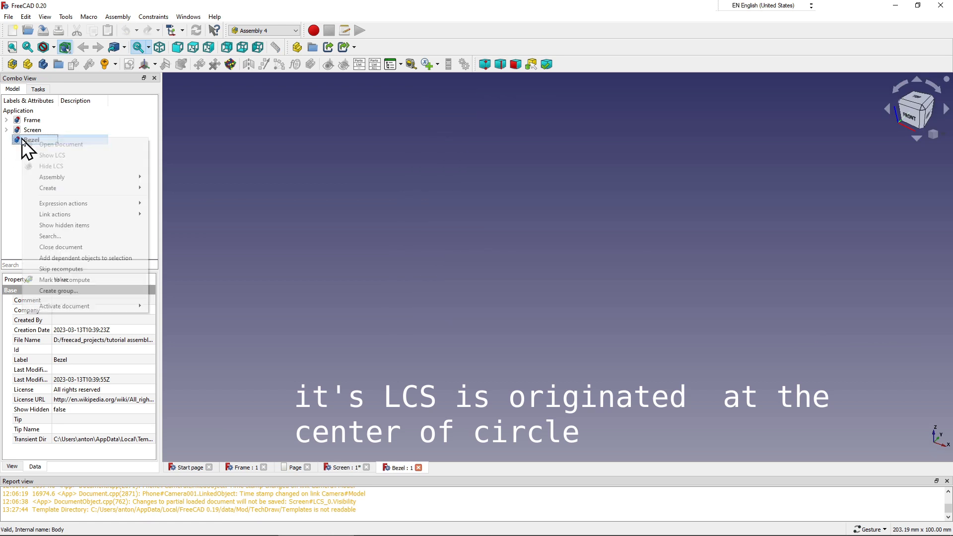
key(Escape)
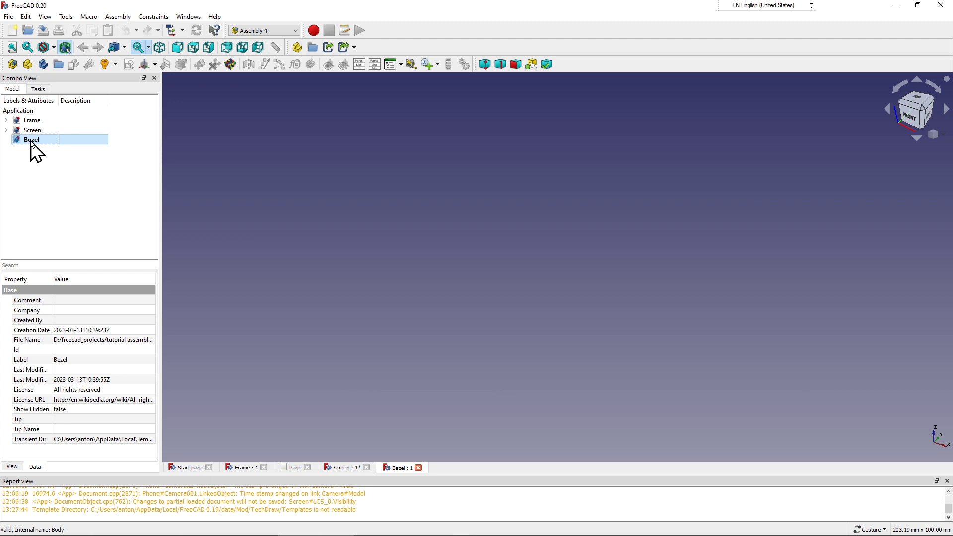
right_click(31, 143)
key(Escape)
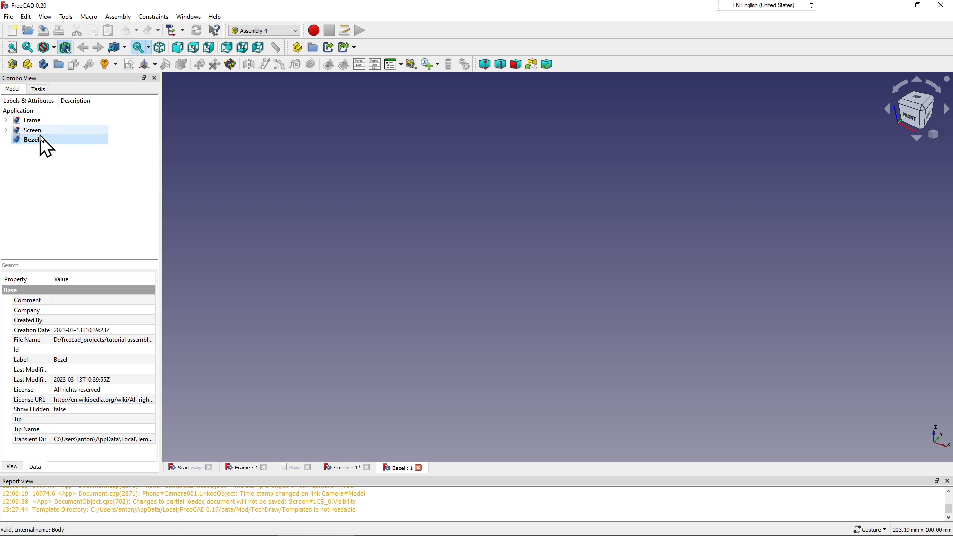
right_click(43, 144)
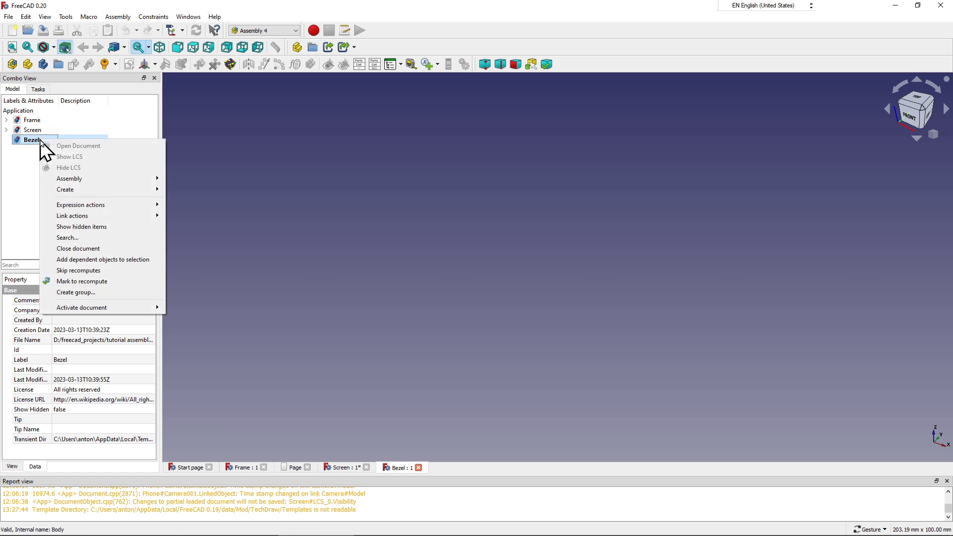
key(Escape)
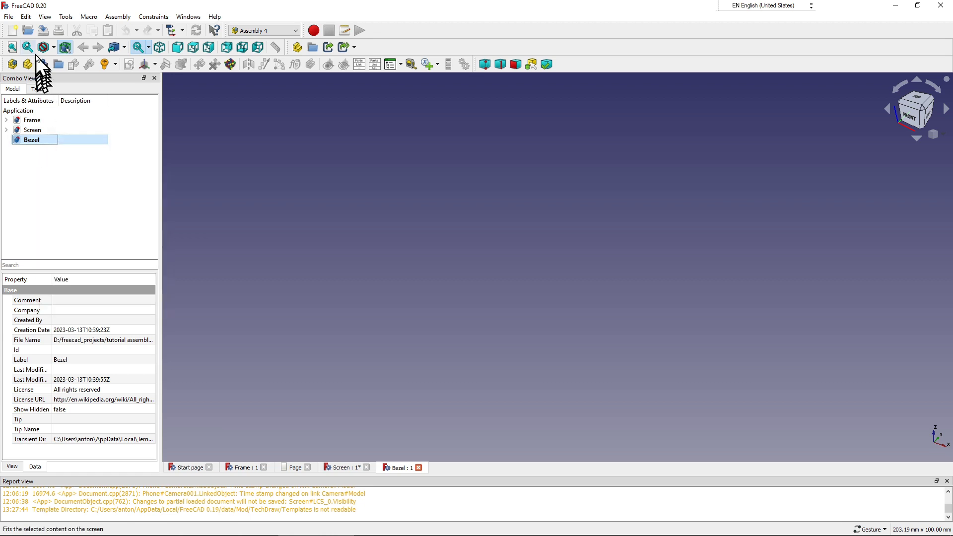
Step: Create a body named Body in Bezel and set it as the active body
click(43, 65)
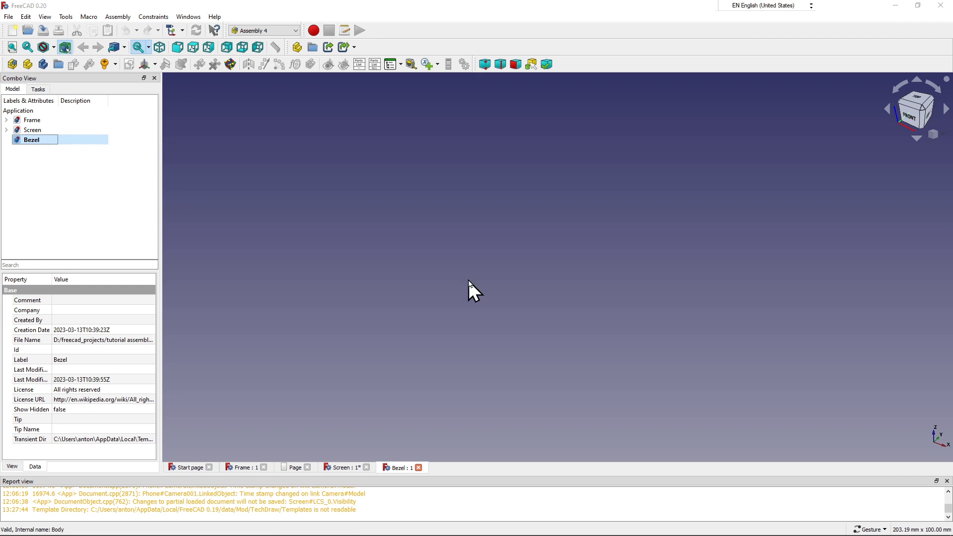
click(468, 281)
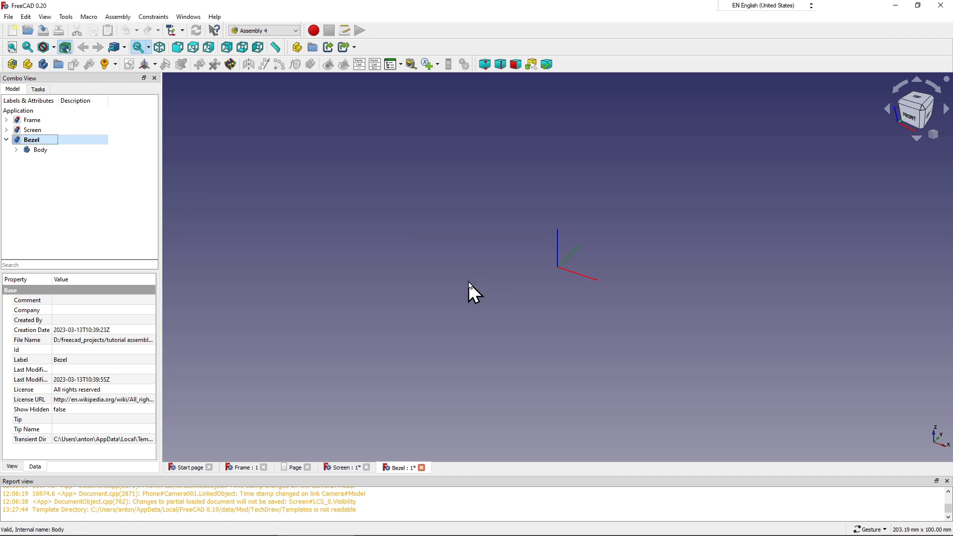
click(40, 149)
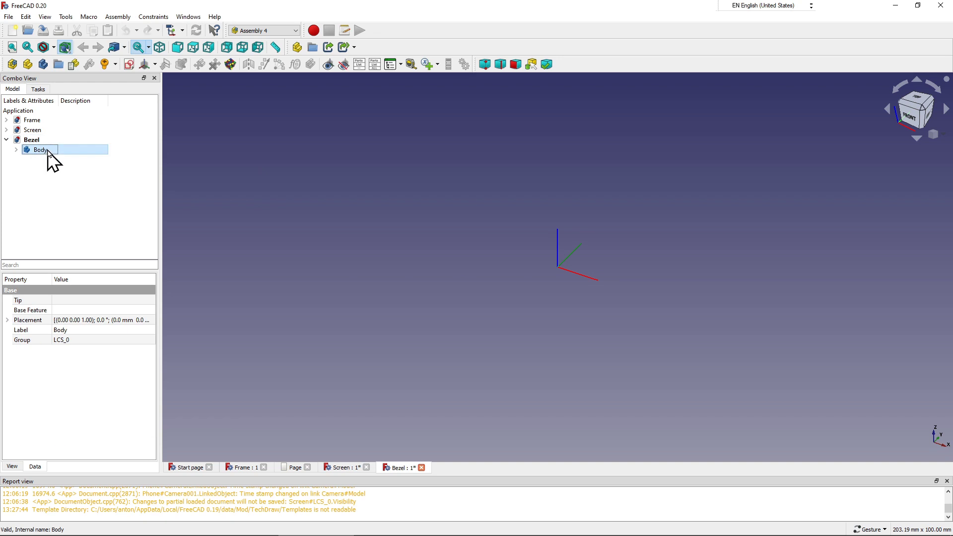
right_click(48, 153)
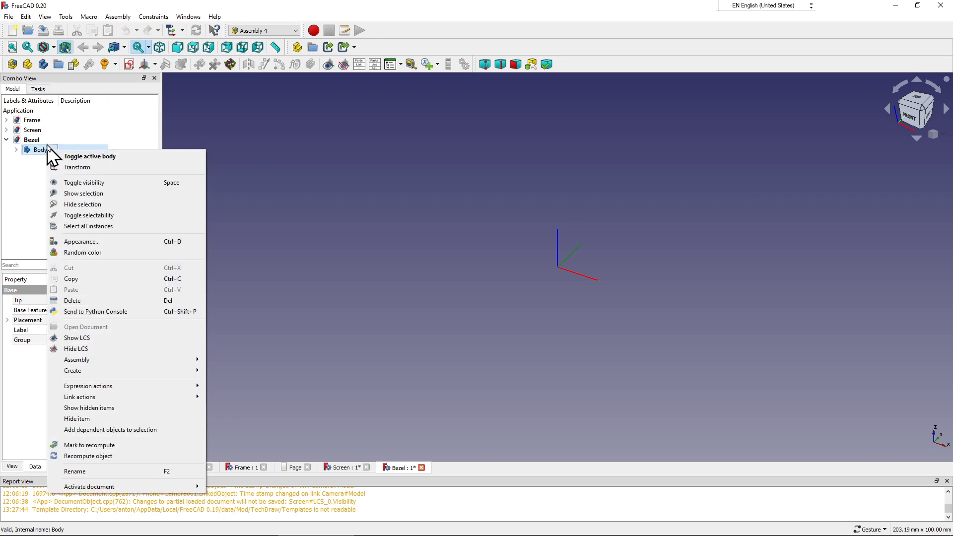
click(85, 157)
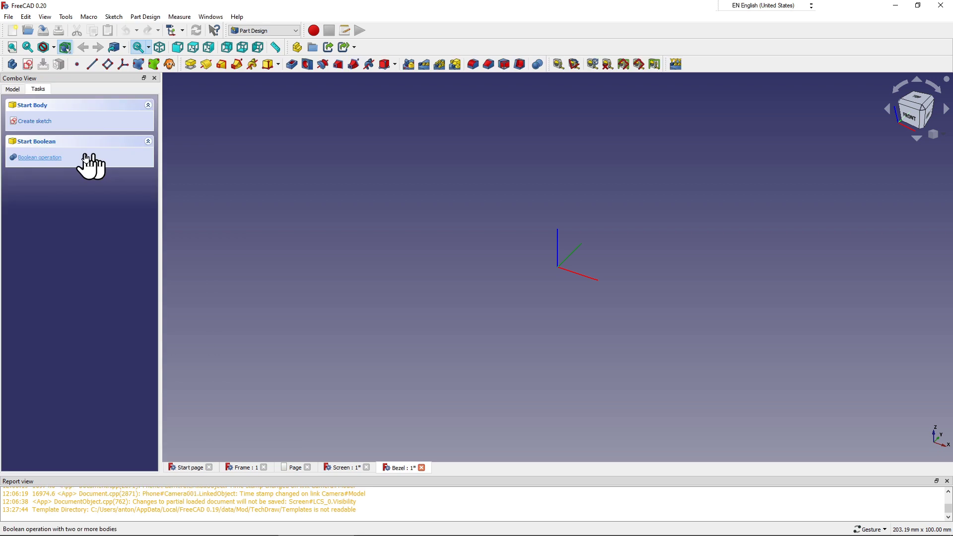
Step: Start a new sketch on the XY_Plane of the Bezel body
click(41, 121)
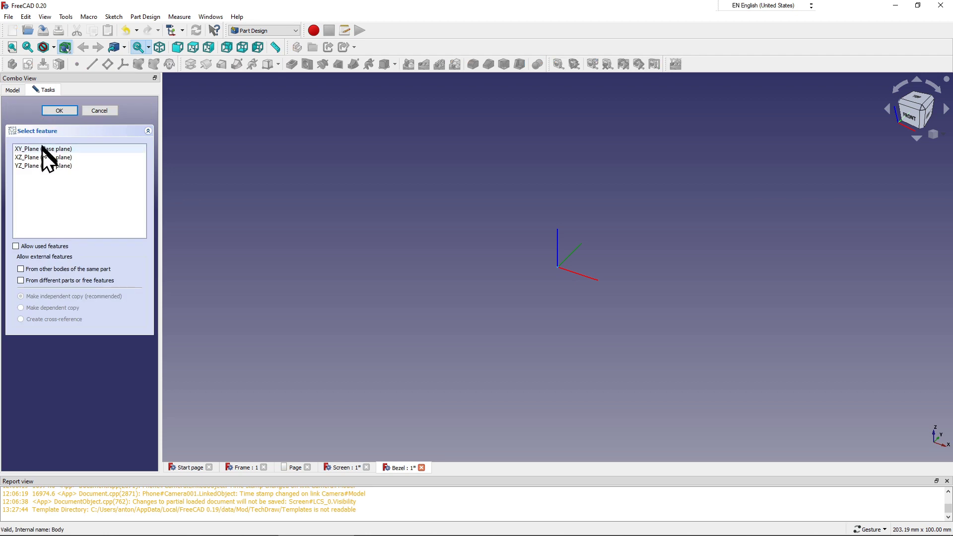
click(44, 150)
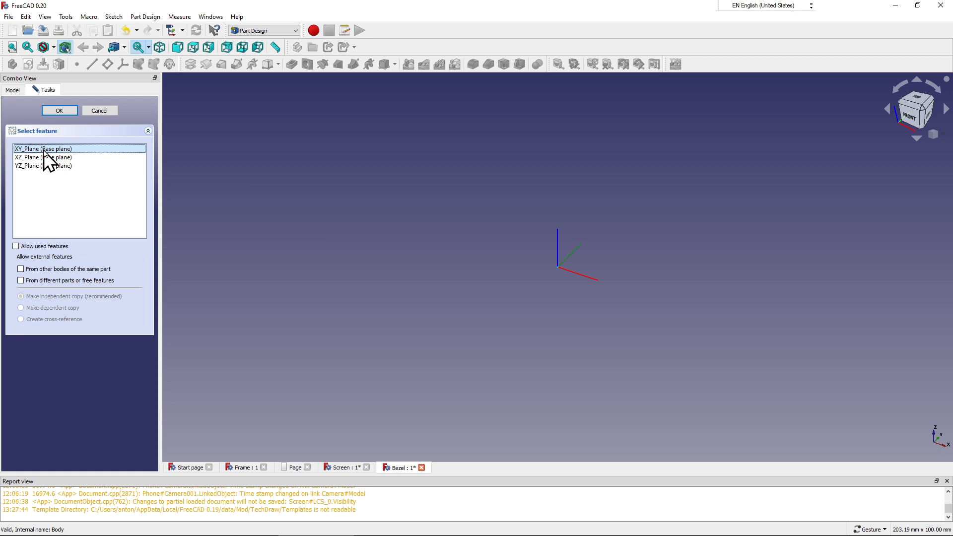
click(60, 110)
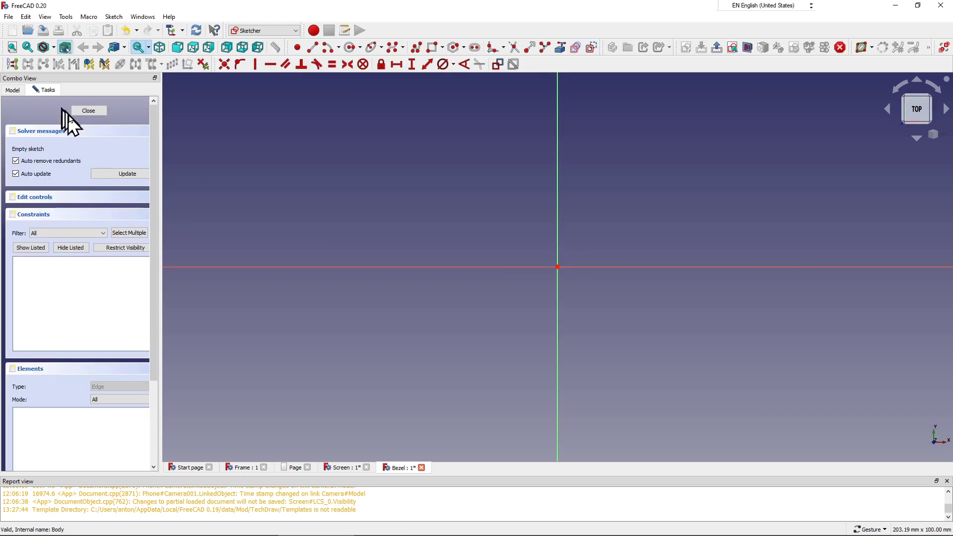
scroll(449, 189, down, 2)
scroll(489, 170, down, 2)
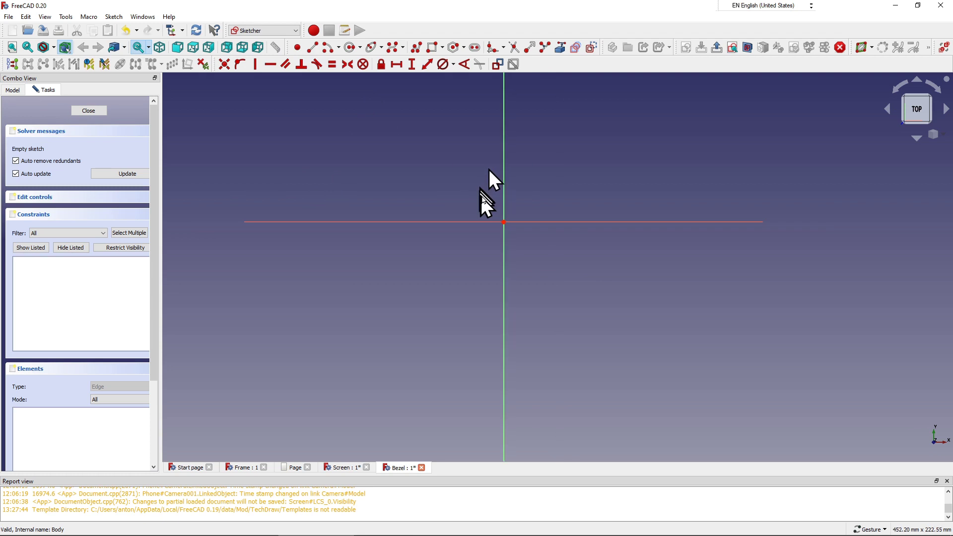
scroll(497, 163, down, 2)
scroll(545, 206, up, 3)
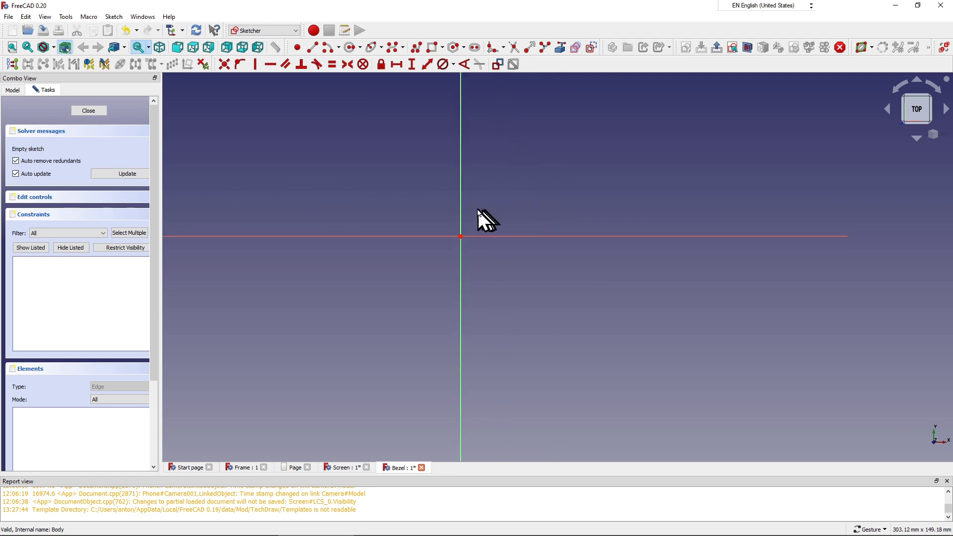
Step: Draw three circles of different sizes, each centred on the sketch origin
click(350, 47)
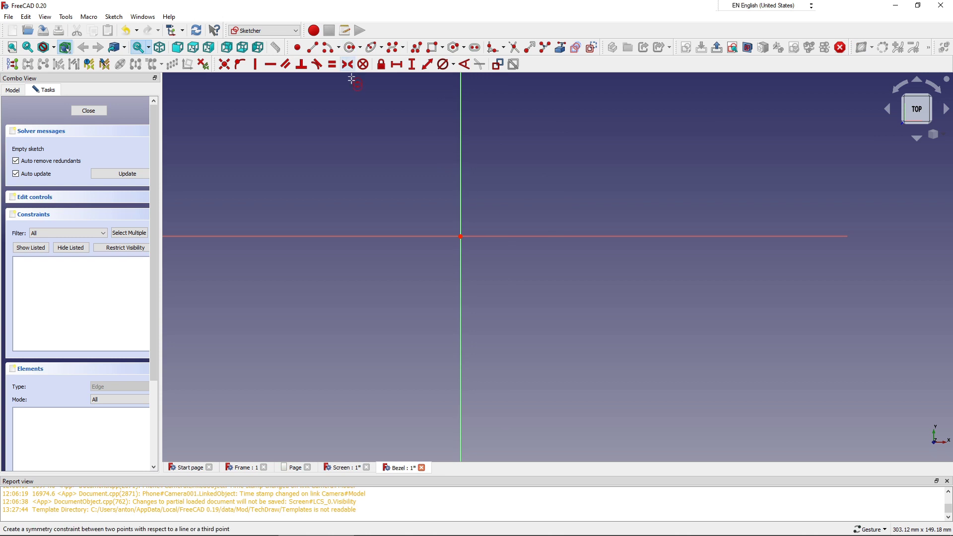
click(460, 236)
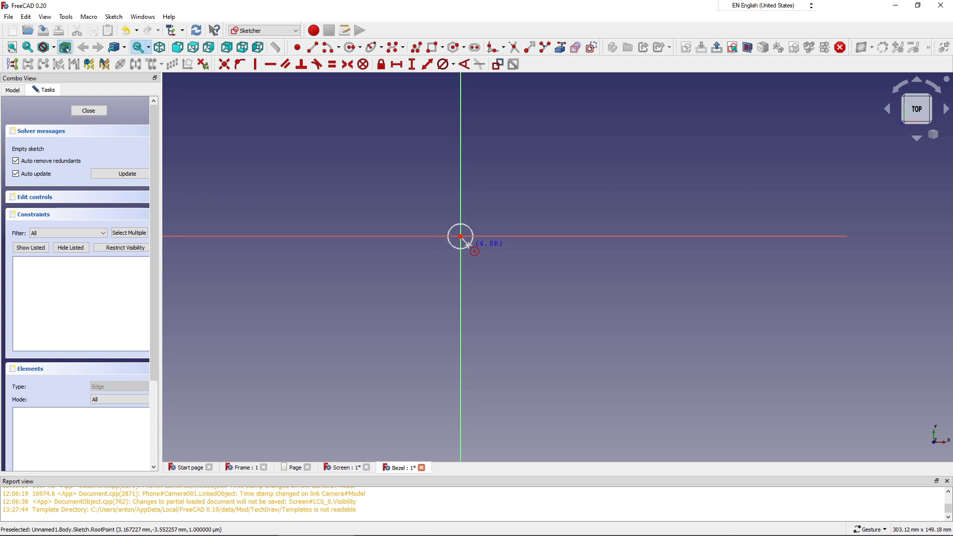
click(467, 245)
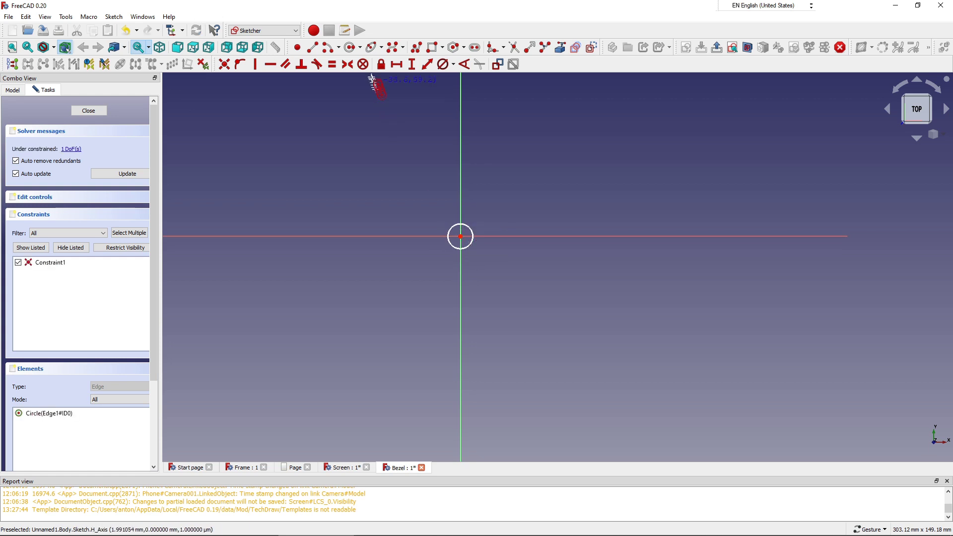
click(353, 48)
click(460, 236)
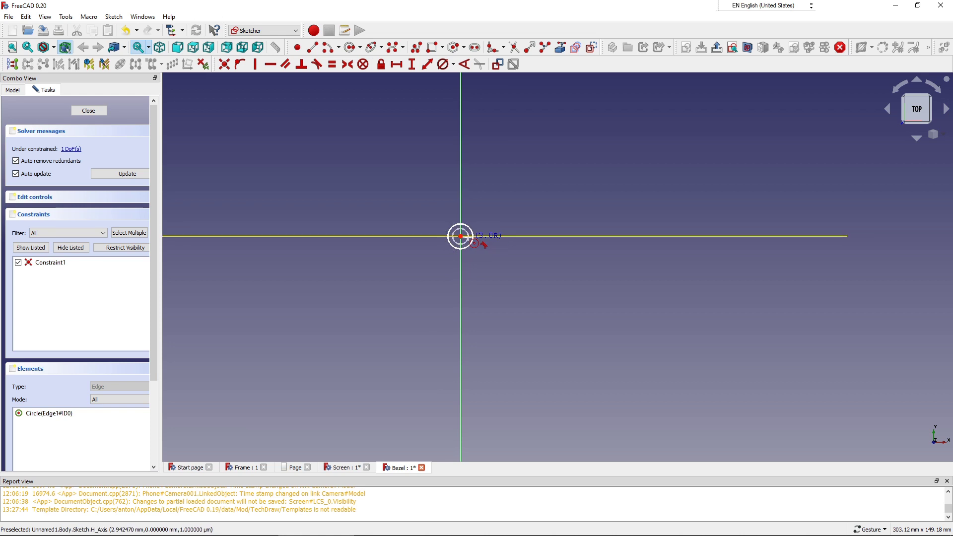
click(469, 237)
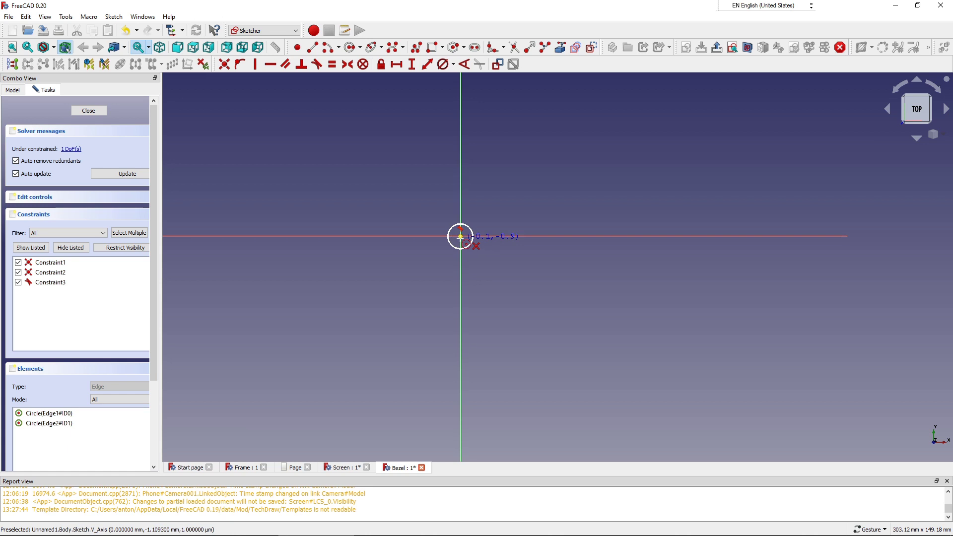
scroll(459, 234, up, 3)
scroll(454, 233, up, 3)
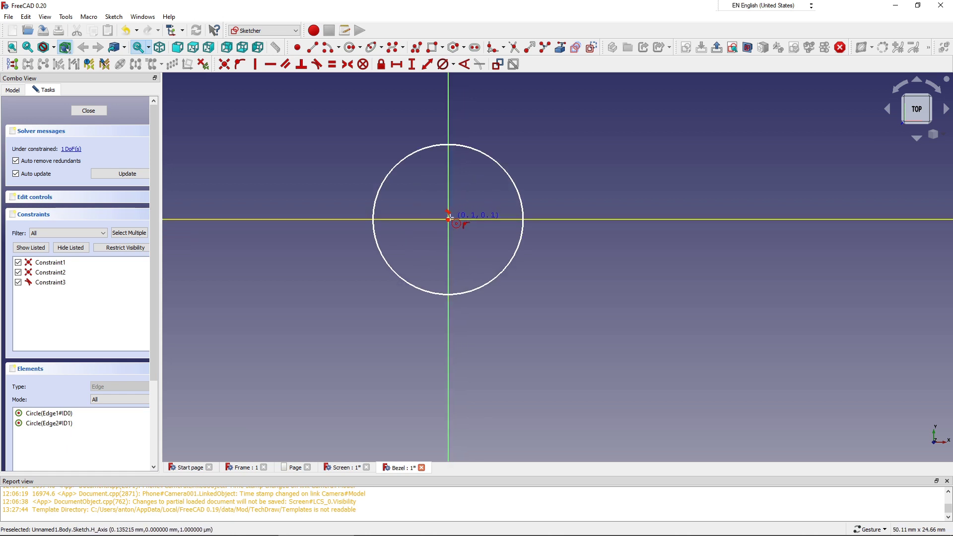
click(448, 219)
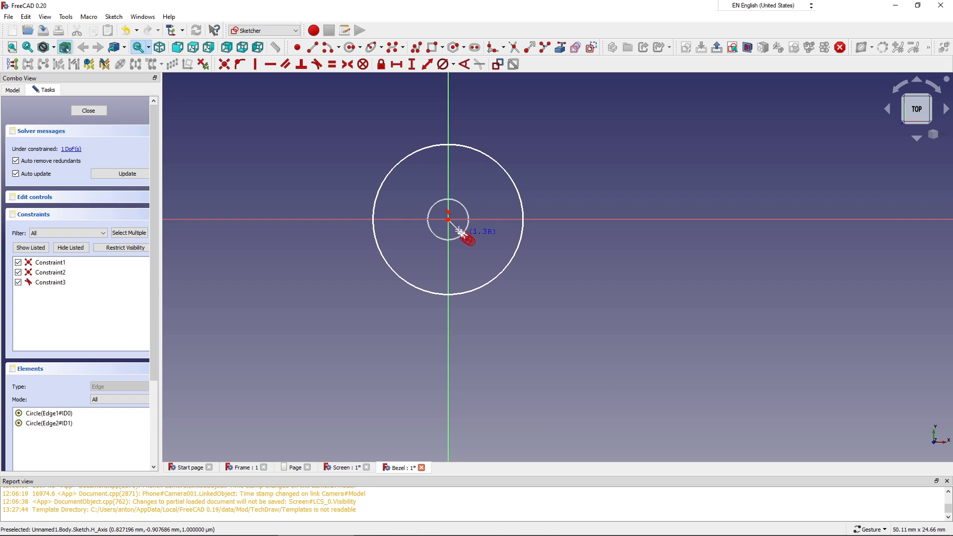
click(484, 254)
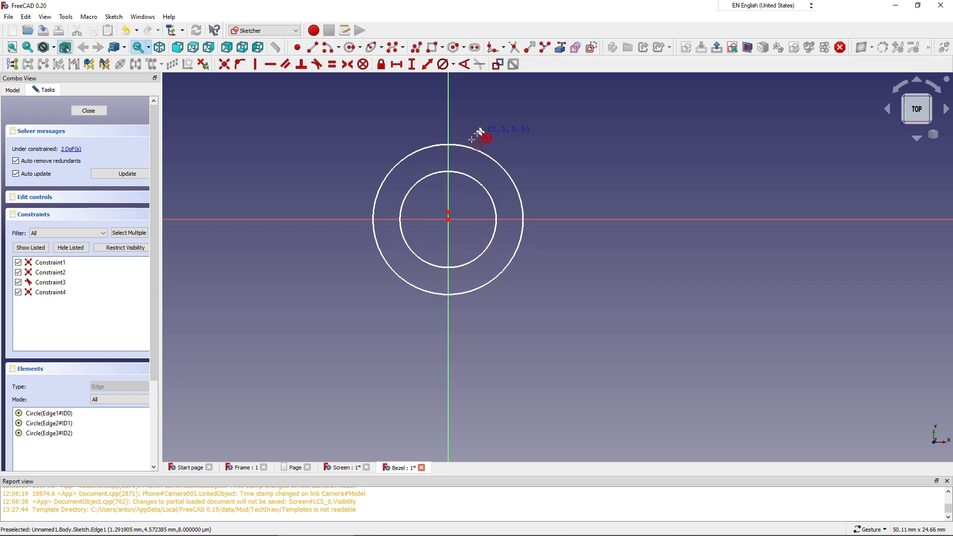
click(443, 69)
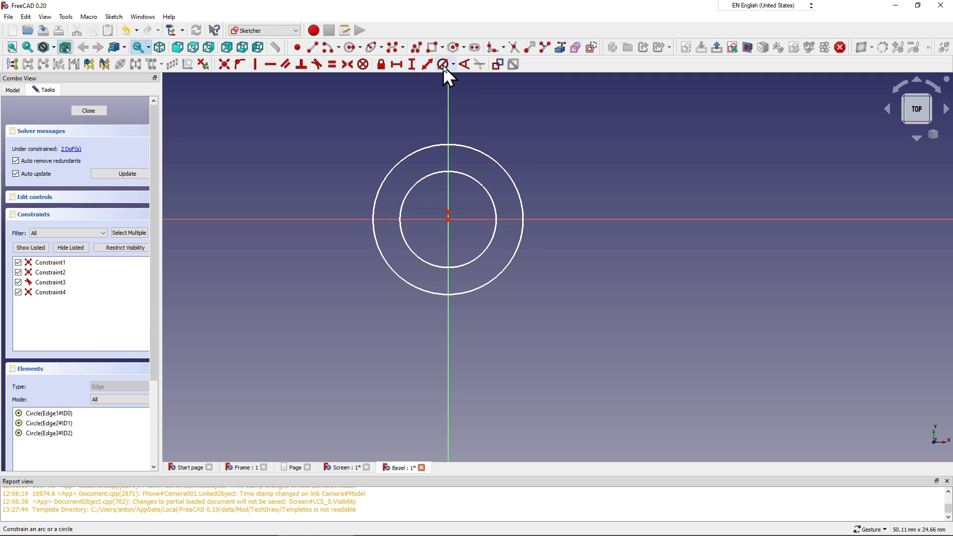
Step: Give the inner circle Ø6 mm and the outer Ø8 mm, separate the labels, and close the sketch
click(452, 172)
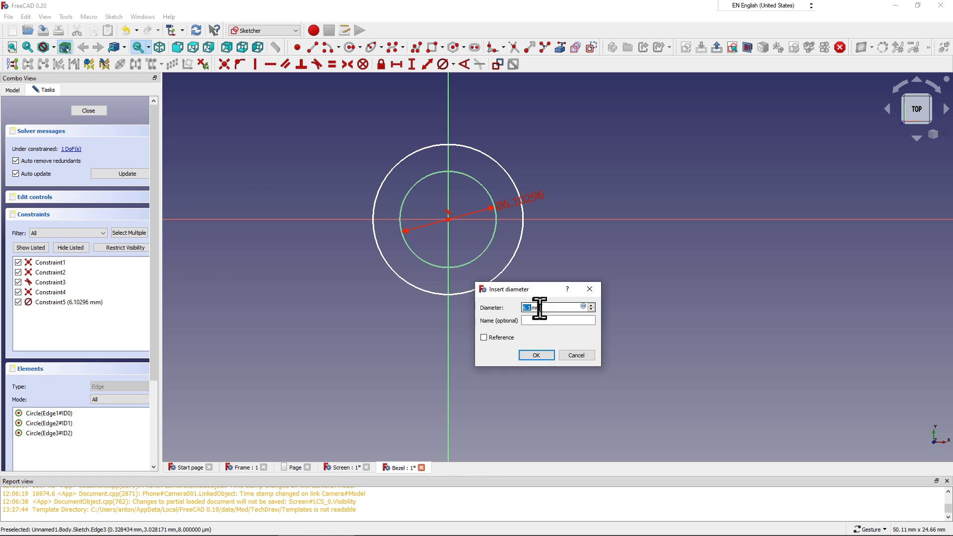
text(6)
click(540, 354)
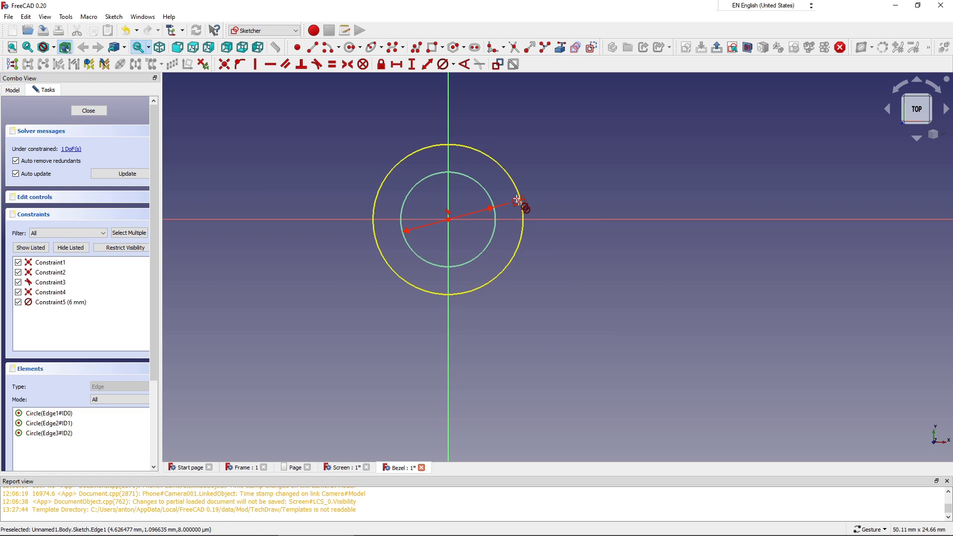
click(498, 166)
text(8)
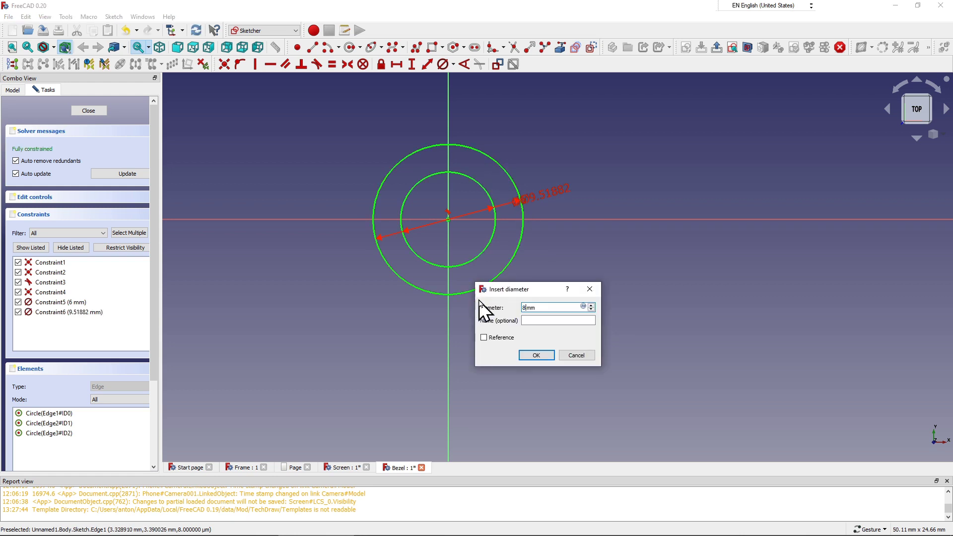
click(535, 355)
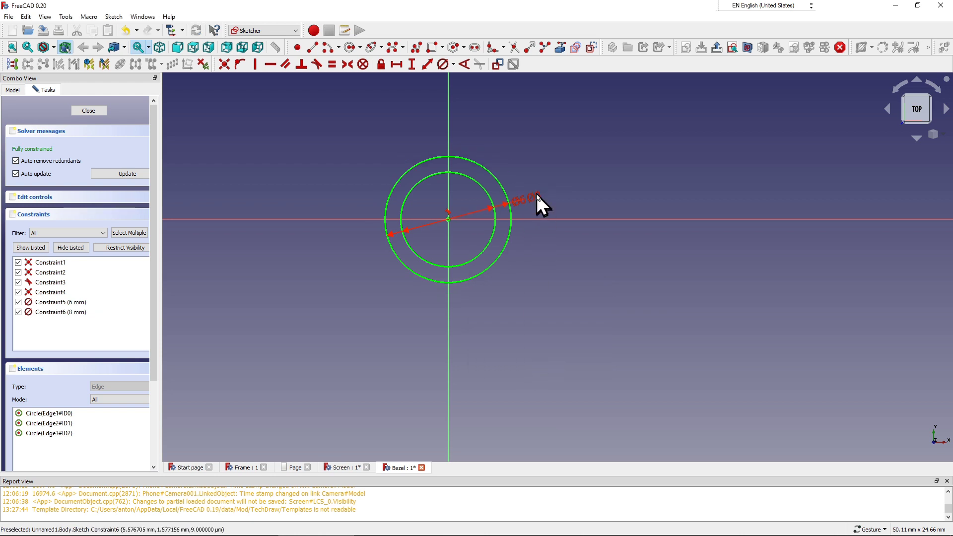
mouse_move(537, 192)
mouse_down()
mouse_move(535, 139)
mouse_move(549, 121)
mouse_up()
drag(521, 203, 585, 170)
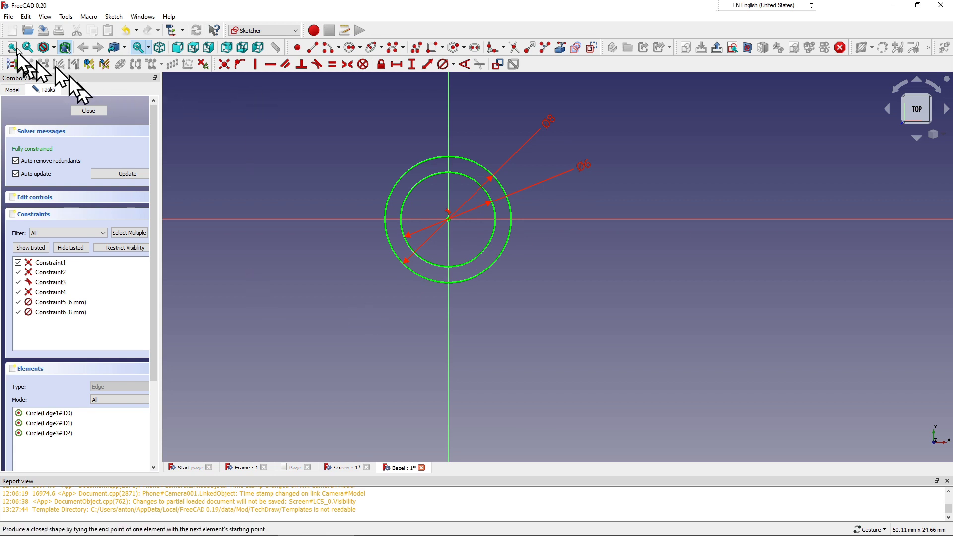
click(99, 112)
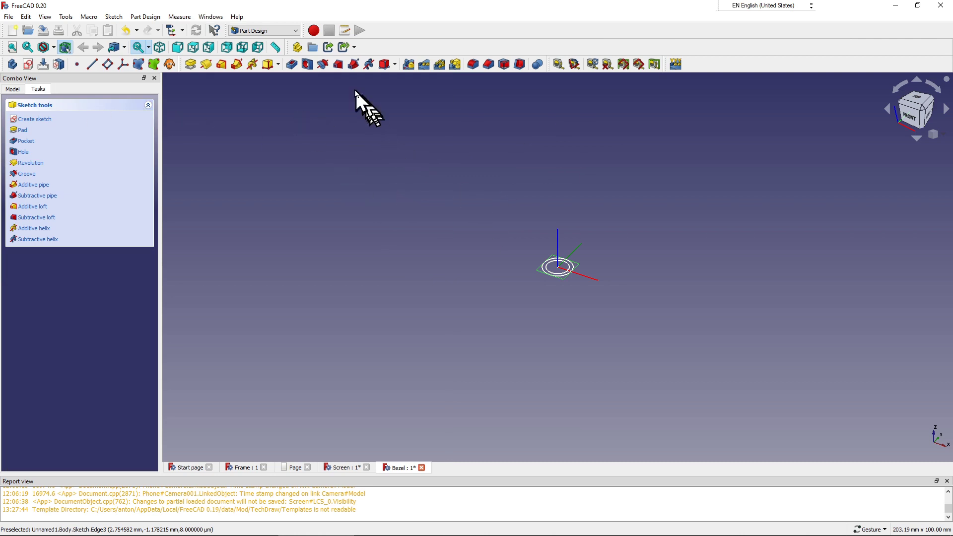
Step: Retry the Pad on the ring sketch after the first attempt fails, with the Bezel part selected
click(191, 64)
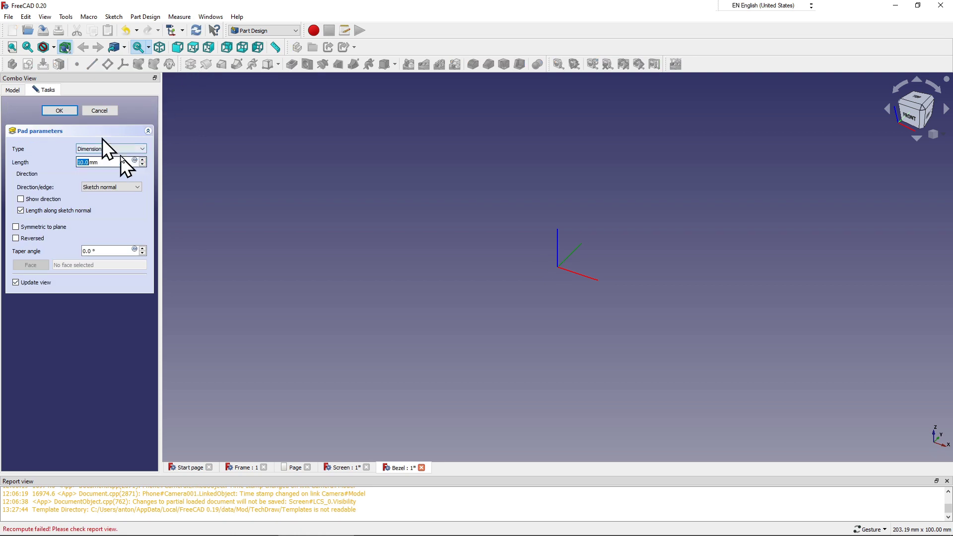
mouse_move(104, 162)
text(5)
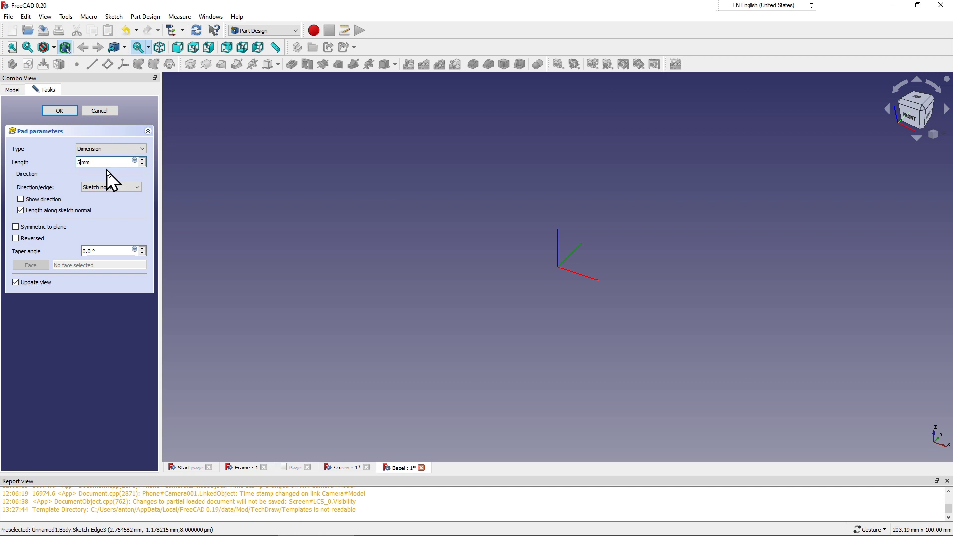
key(Return)
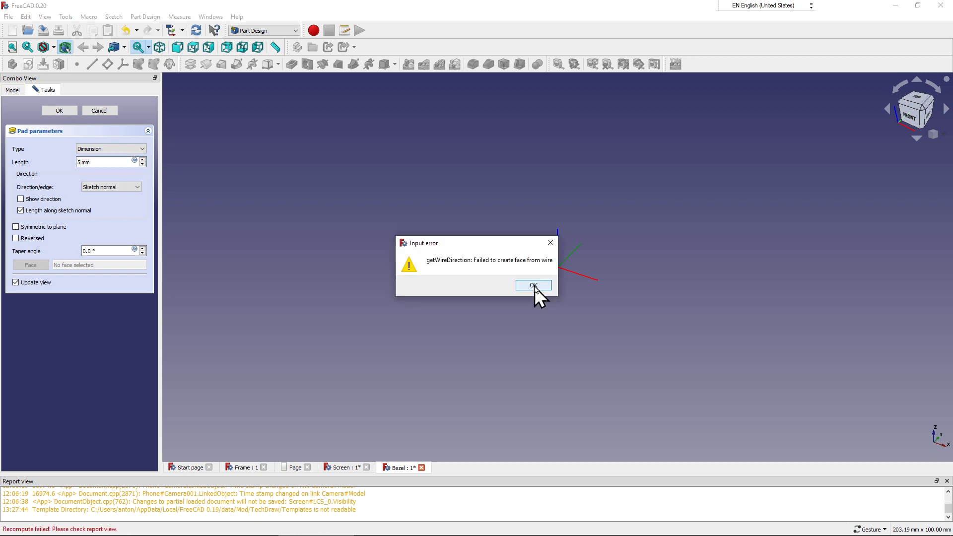
click(533, 286)
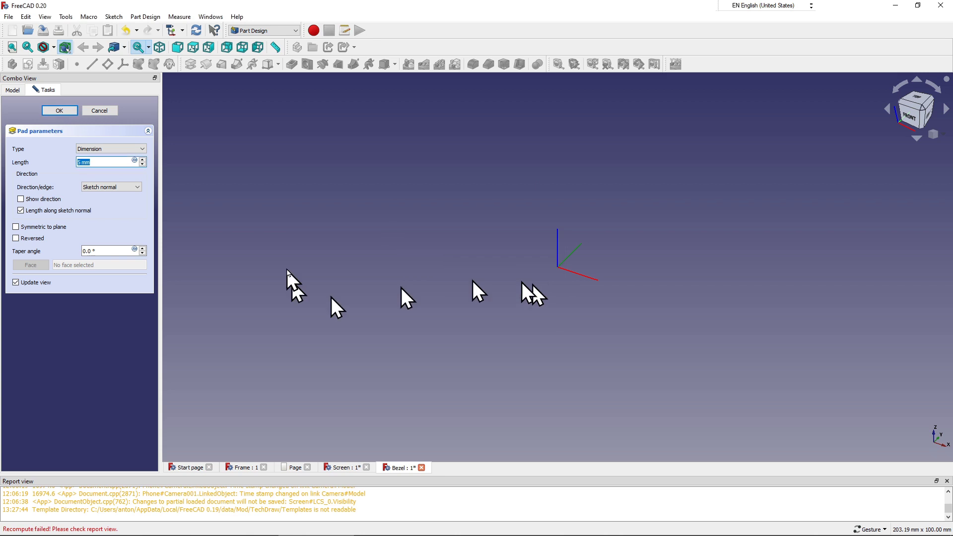
click(15, 239)
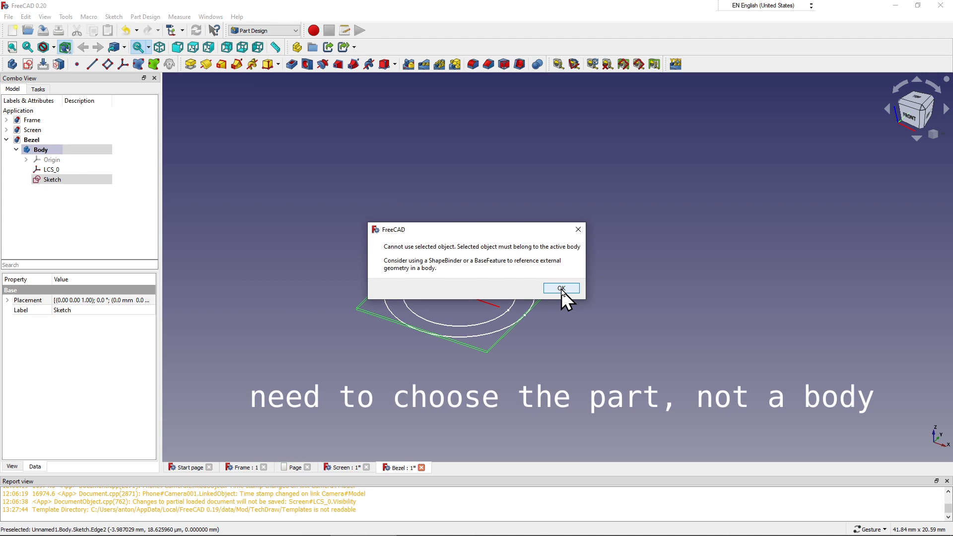
click(561, 289)
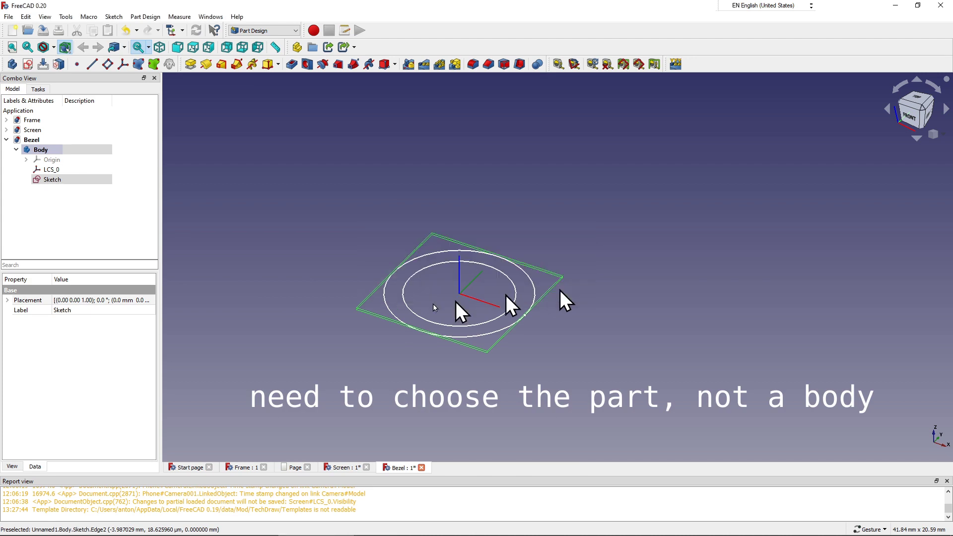
click(53, 140)
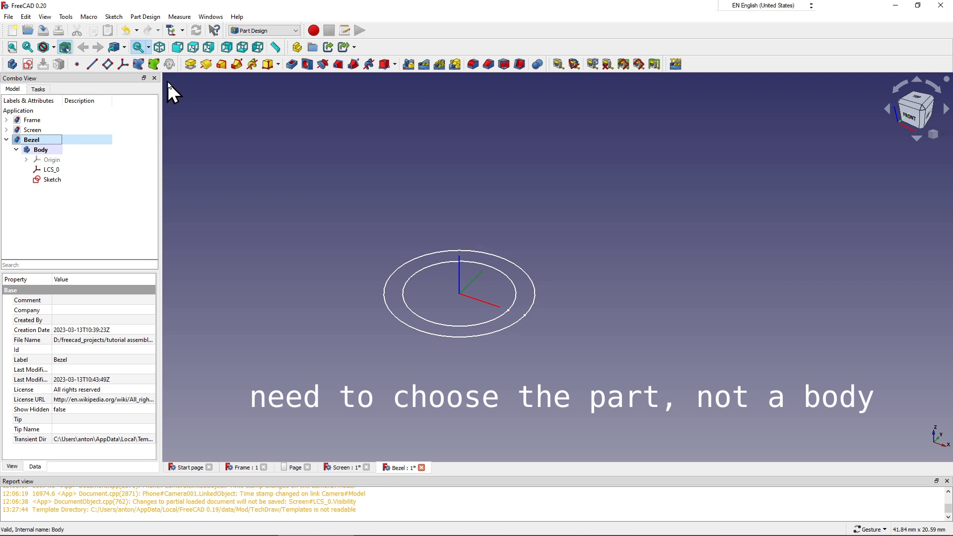
click(188, 66)
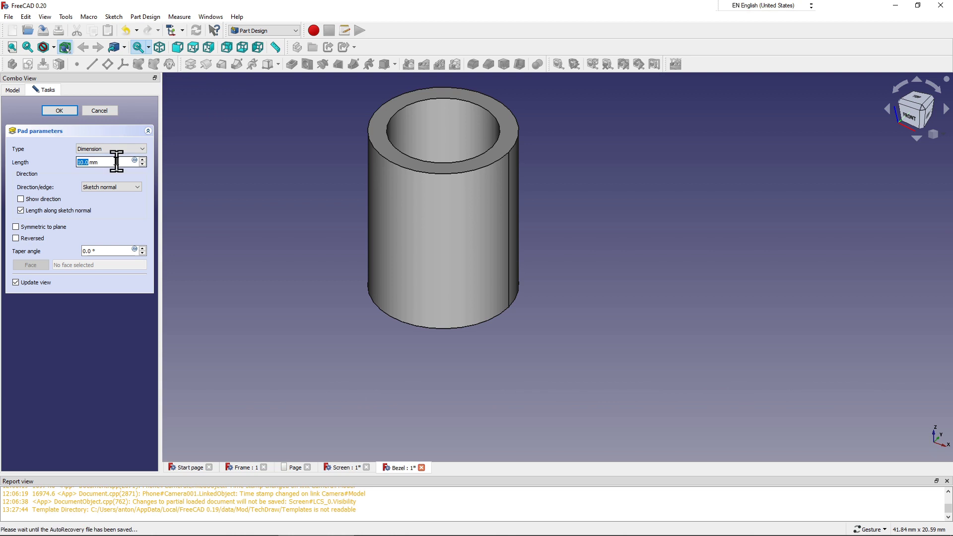
Step: Accept a 5 mm pad length and orbit and zoom around the resulting tube
text(5)
key(Return)
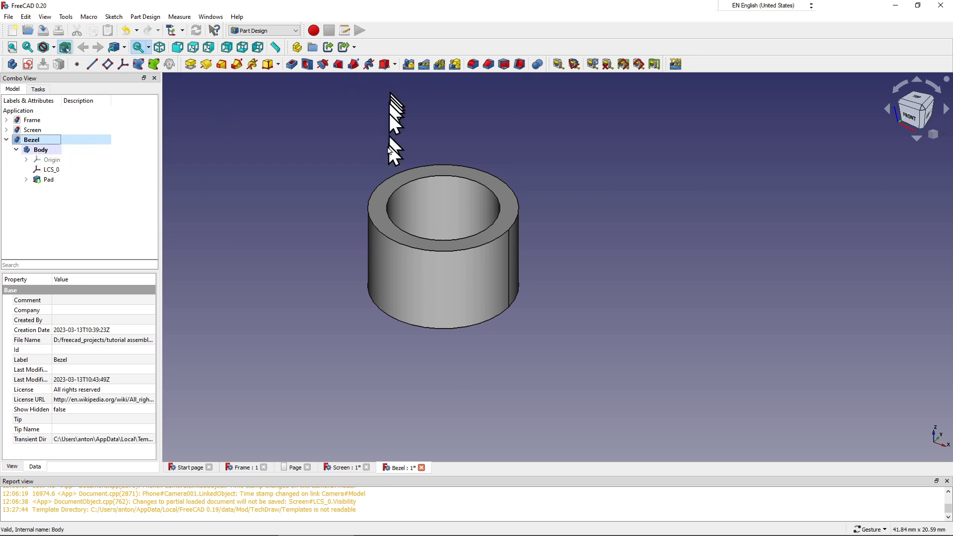
mouse_move(304, 311)
mouse_down()
mouse_move(392, 186)
mouse_move(446, 185)
mouse_move(466, 204)
mouse_move(492, 200)
mouse_up()
scroll(564, 155, up, 2)
scroll(566, 149, up, 3)
scroll(564, 148, up, 1)
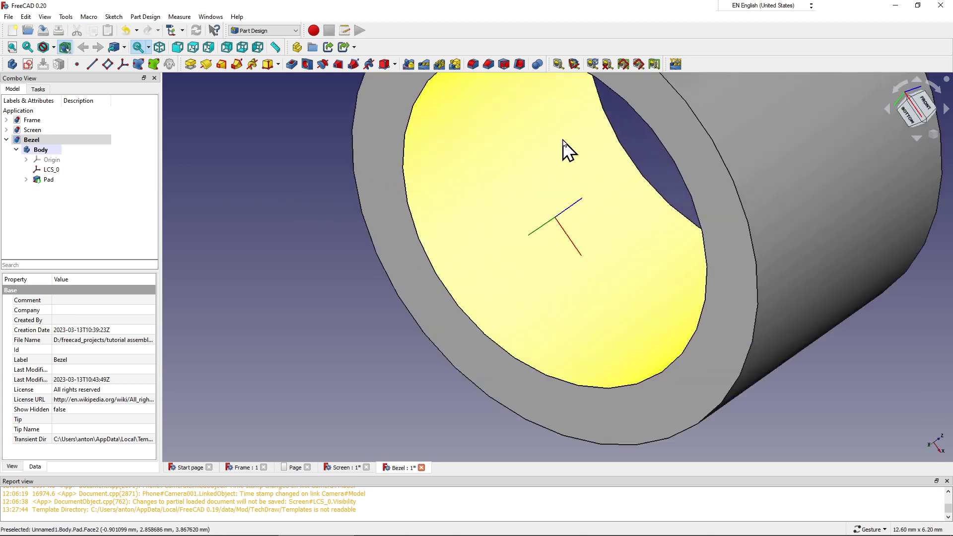
scroll(564, 149, down, 1)
scroll(564, 149, down, 6)
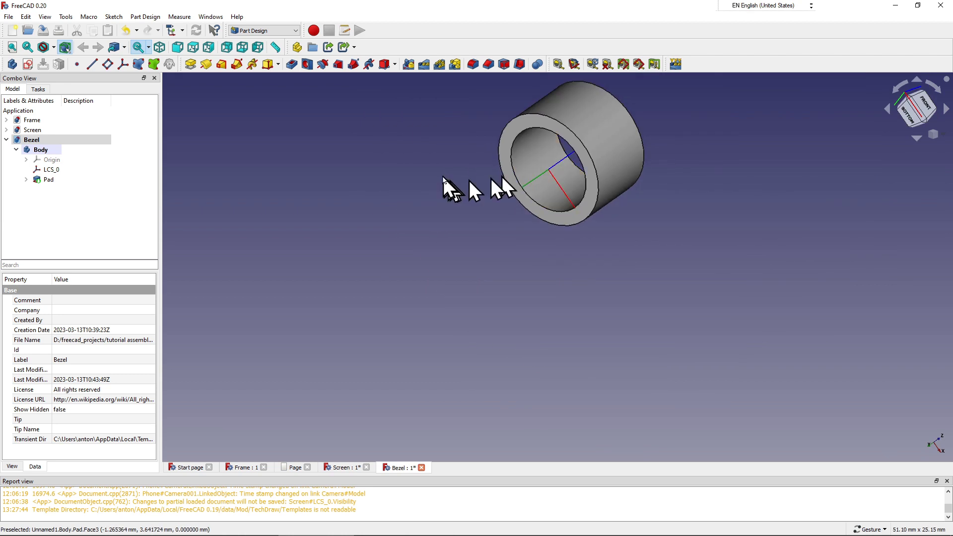
mouse_move(430, 158)
mouse_down()
mouse_move(396, 285)
mouse_move(383, 272)
mouse_up()
drag(617, 139, 634, 171)
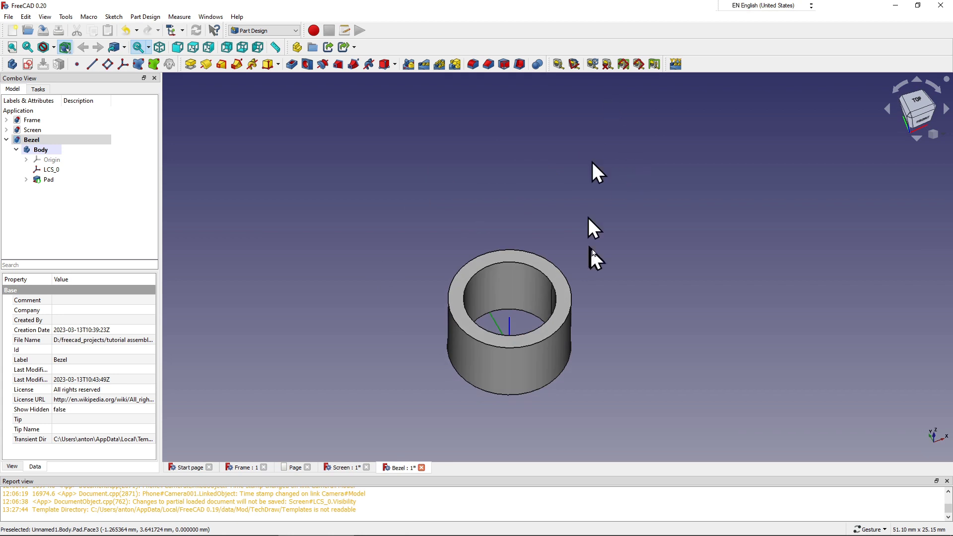
scroll(545, 371, up, 1)
scroll(546, 371, up, 2)
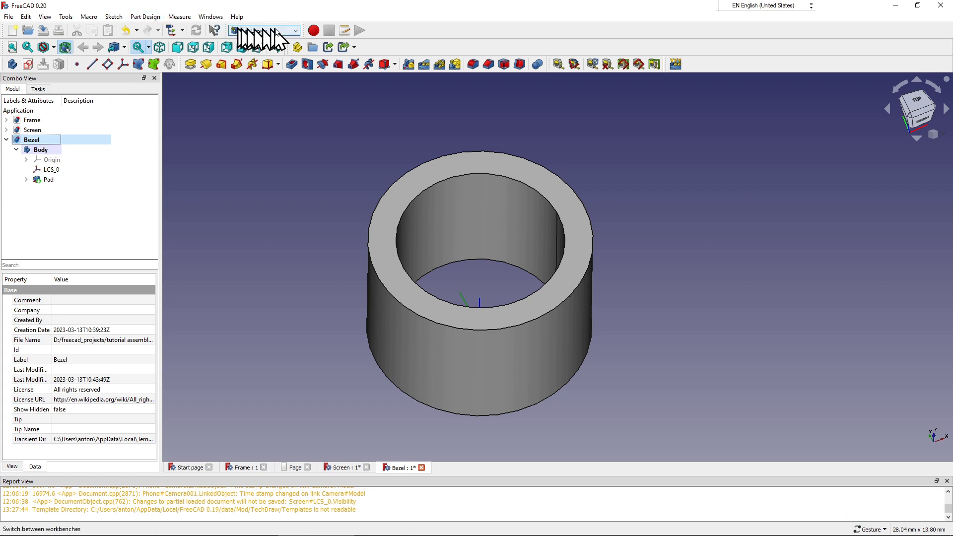
Step: In the Assembly 4 workbench, add a coordinate system named LCS_Lense to the Bezel body
click(294, 30)
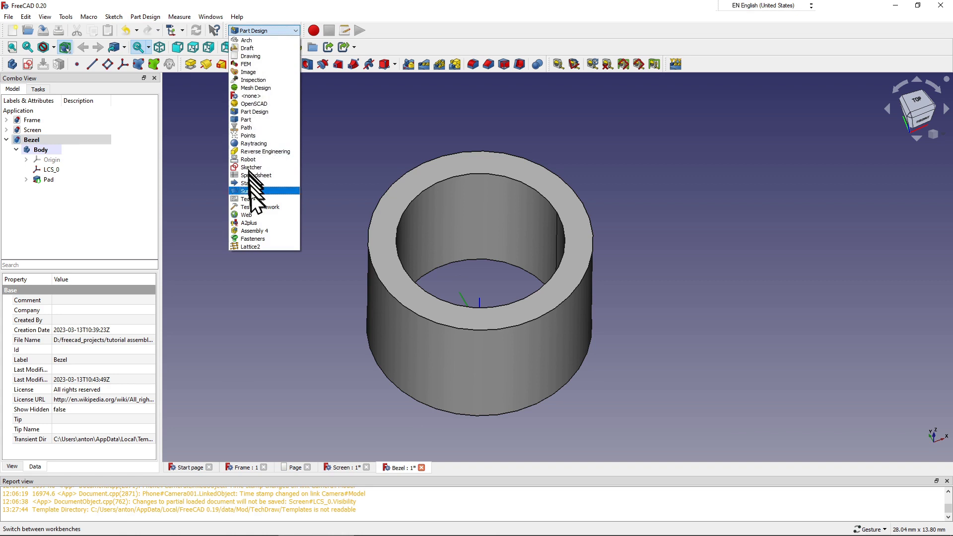
click(256, 232)
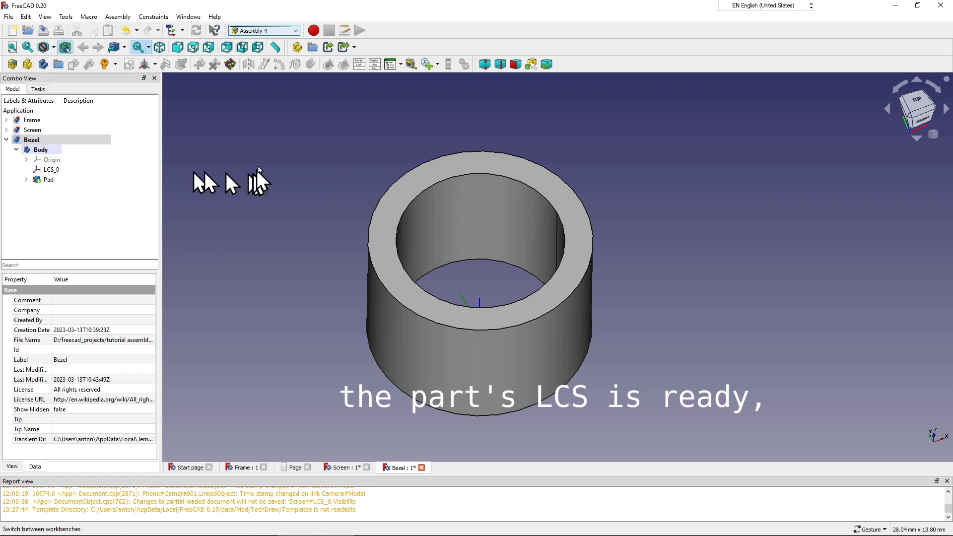
click(43, 140)
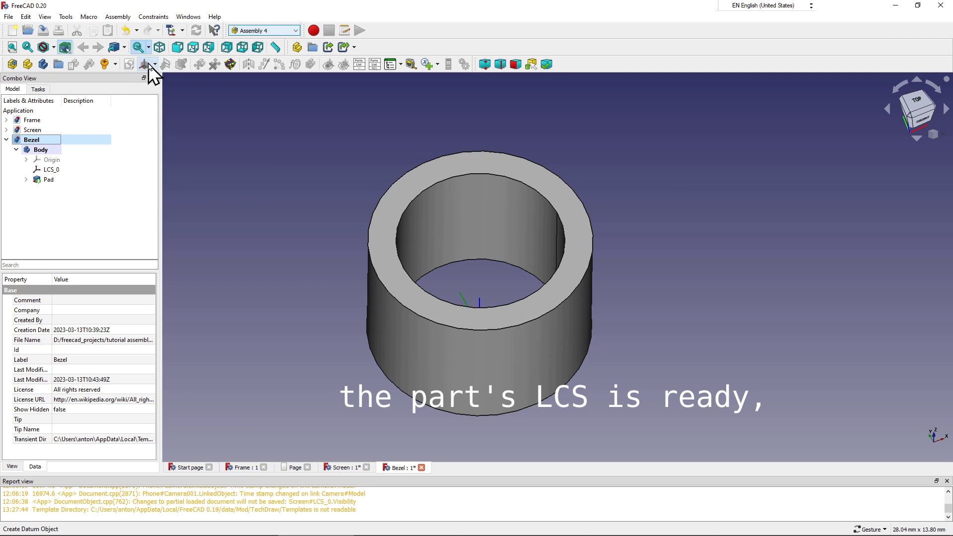
click(58, 151)
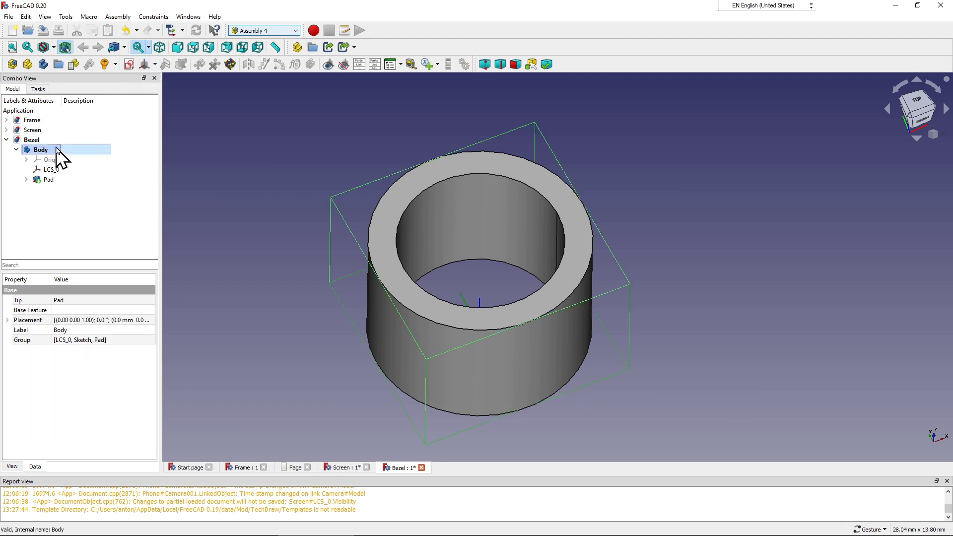
click(145, 66)
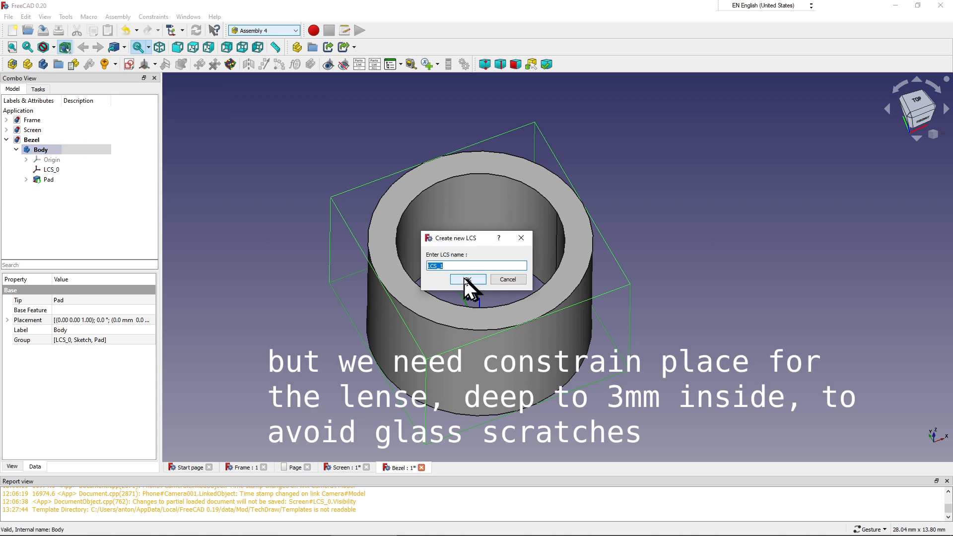
click(450, 267)
text(Lense)
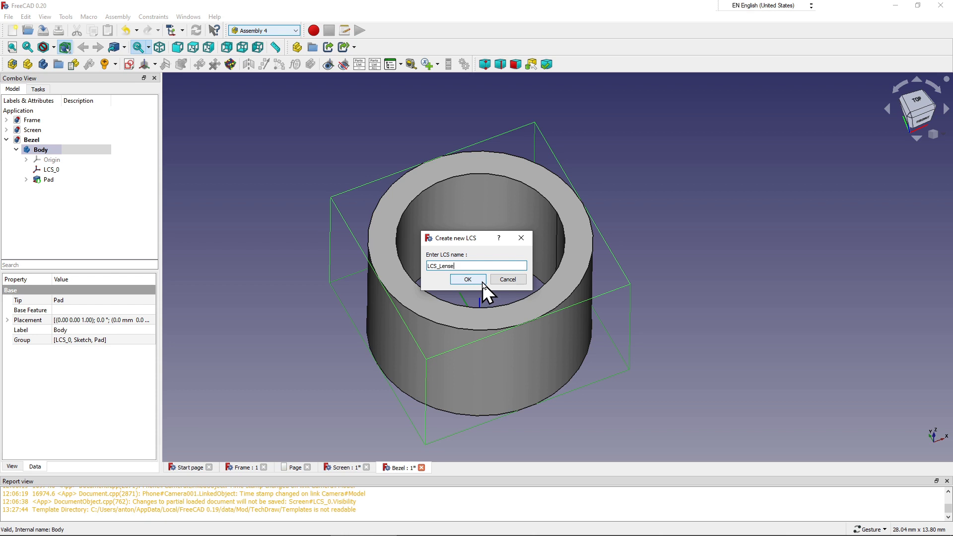
click(472, 281)
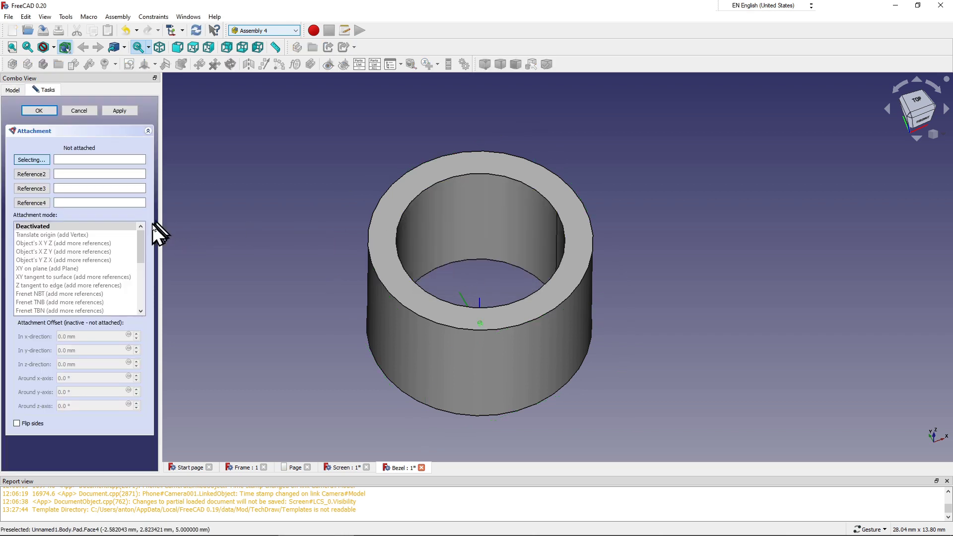
Step: Attach LCS_Lense concentric to the tube's inner edge with a -3.0 mm z offset
click(400, 217)
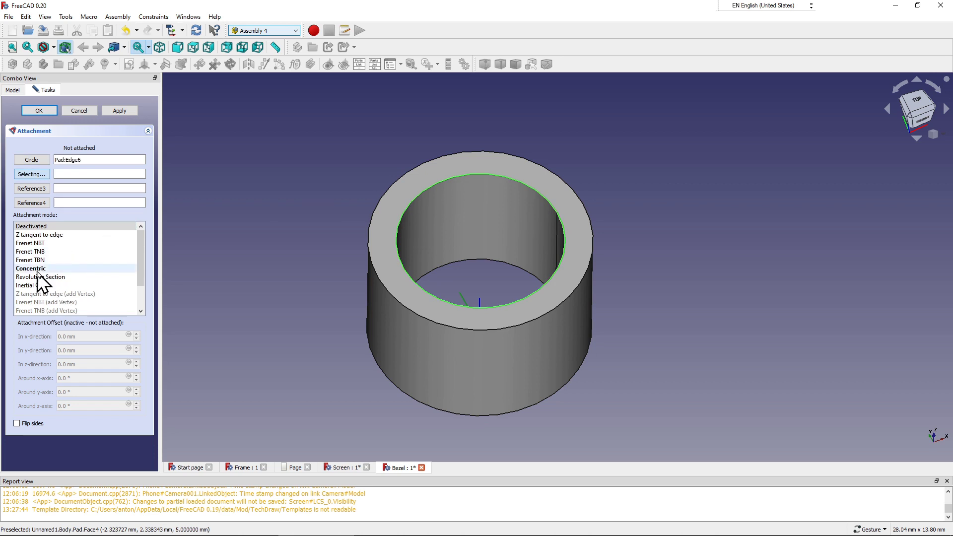
mouse_move(30, 268)
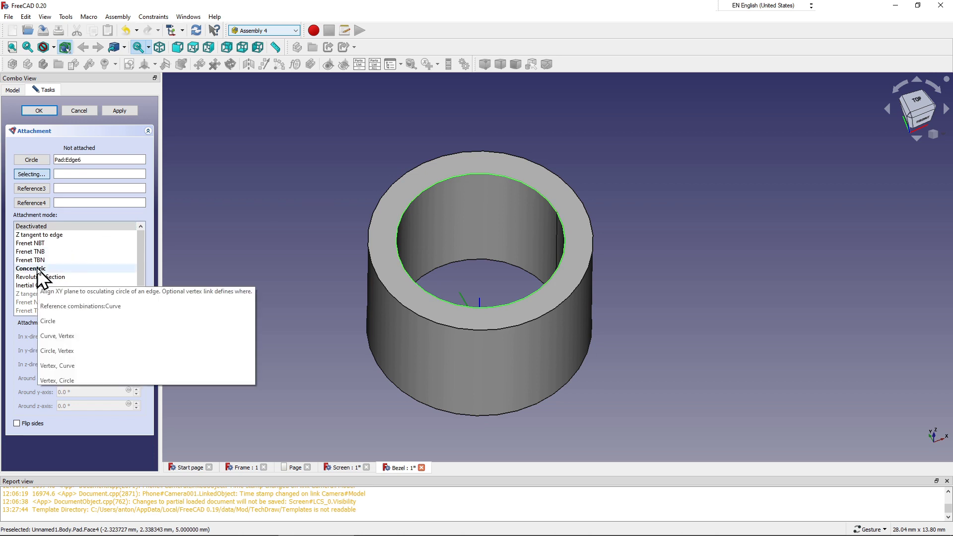
click(38, 270)
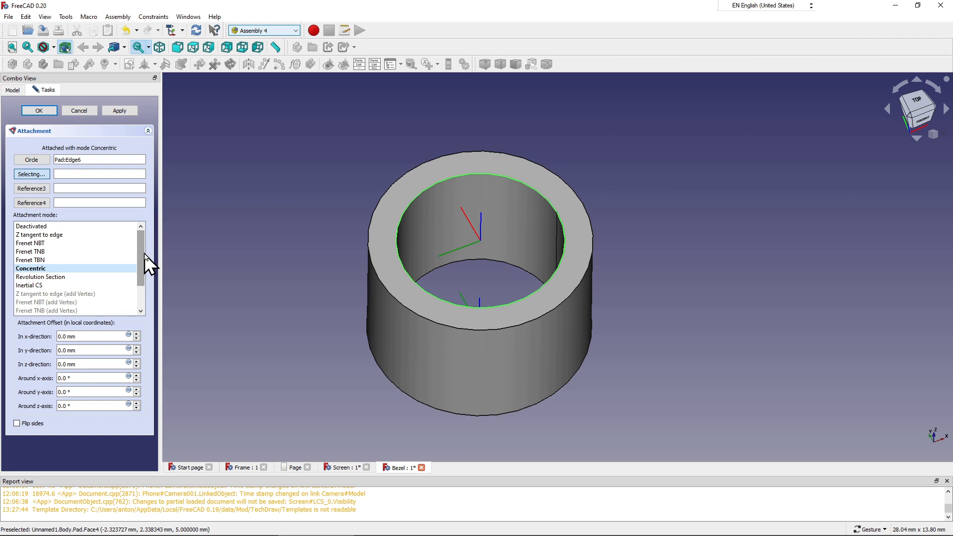
click(137, 367)
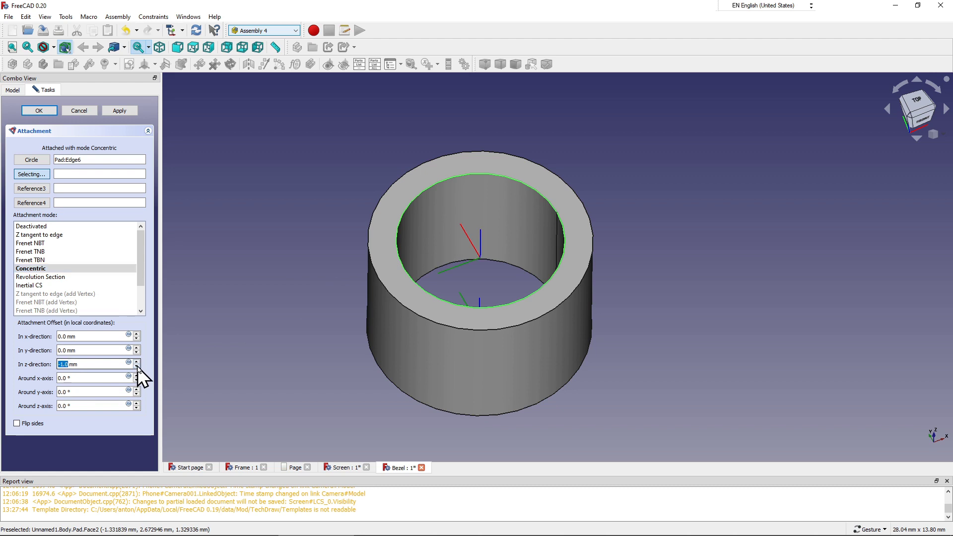
click(137, 367)
mouse_move(309, 373)
mouse_down()
mouse_move(306, 306)
mouse_move(361, 302)
mouse_move(334, 319)
mouse_move(252, 318)
mouse_up()
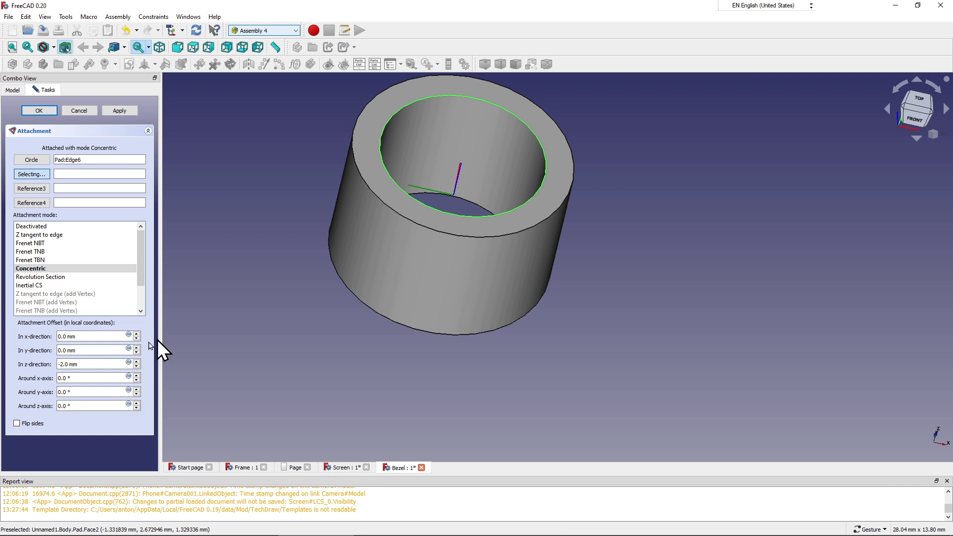
click(137, 367)
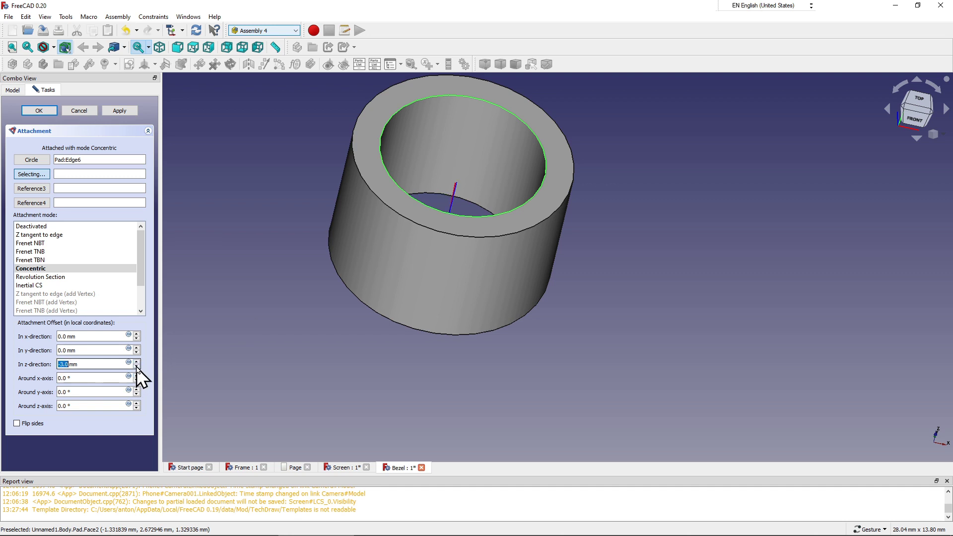
click(137, 362)
click(136, 366)
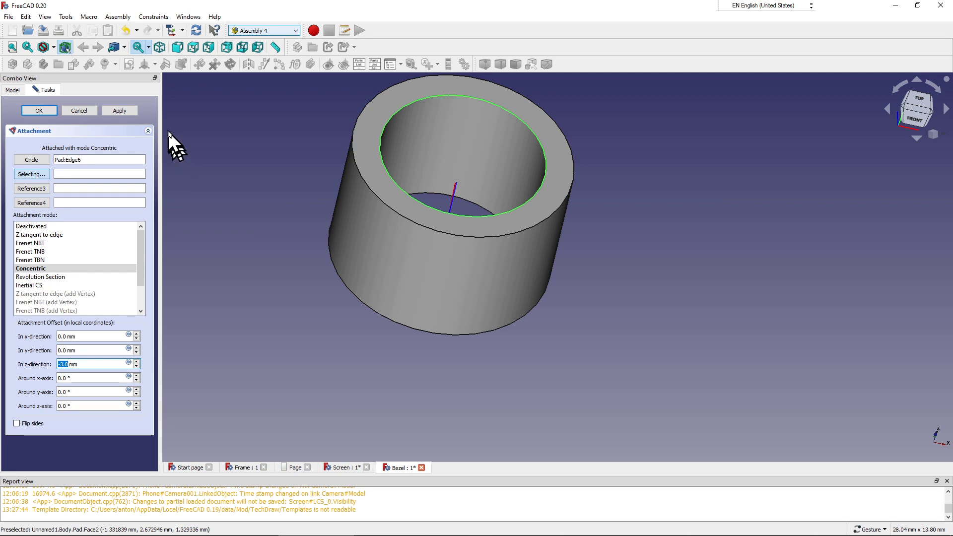
click(120, 113)
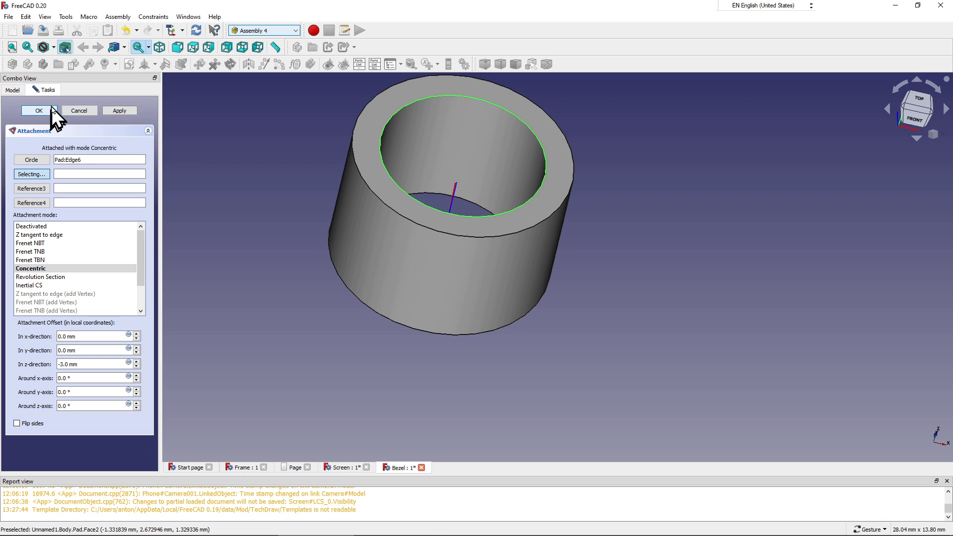
click(50, 111)
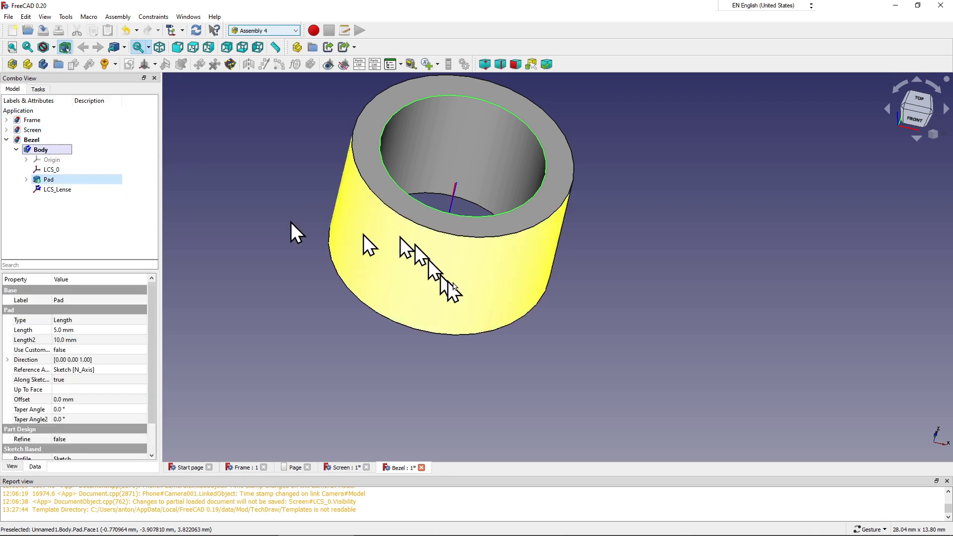
Step: Orbit around the bezel ring, clear the Pad selection, and collapse the Bezel tree
mouse_move(610, 193)
mouse_down()
mouse_move(501, 206)
mouse_move(624, 166)
mouse_up()
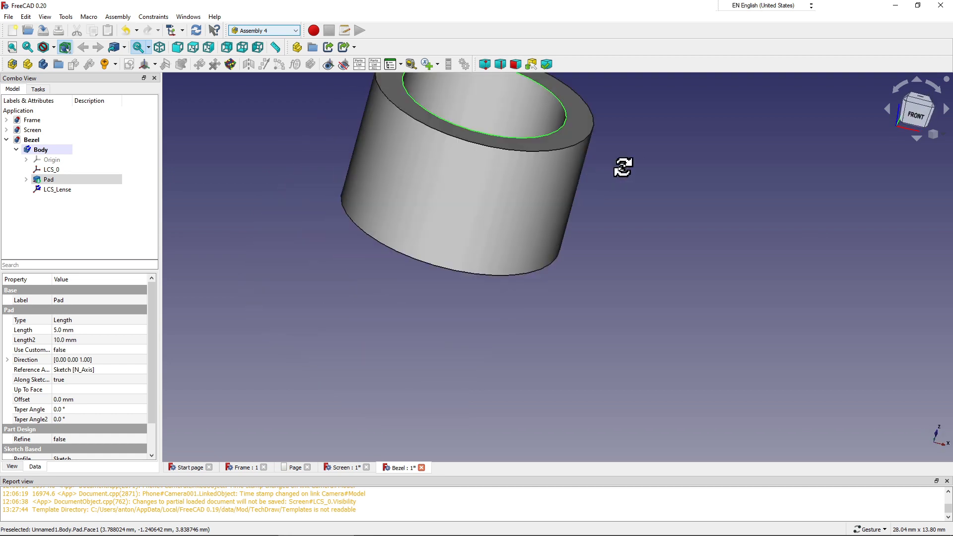
mouse_move(564, 315)
mouse_down()
mouse_move(560, 245)
mouse_move(573, 214)
mouse_move(568, 234)
mouse_move(557, 219)
mouse_move(499, 223)
mouse_move(485, 215)
mouse_move(521, 228)
mouse_move(545, 260)
mouse_move(544, 219)
mouse_move(514, 303)
mouse_up()
click(514, 303)
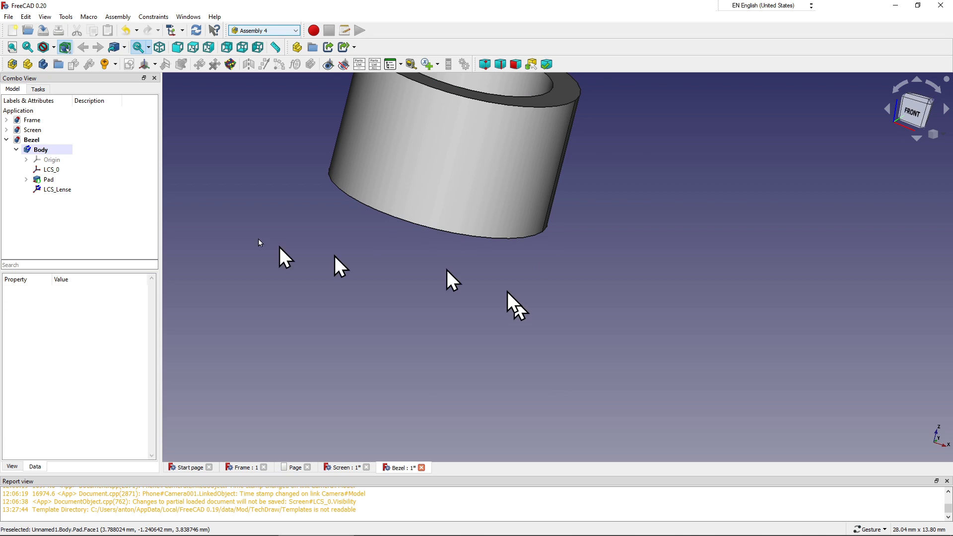
click(7, 140)
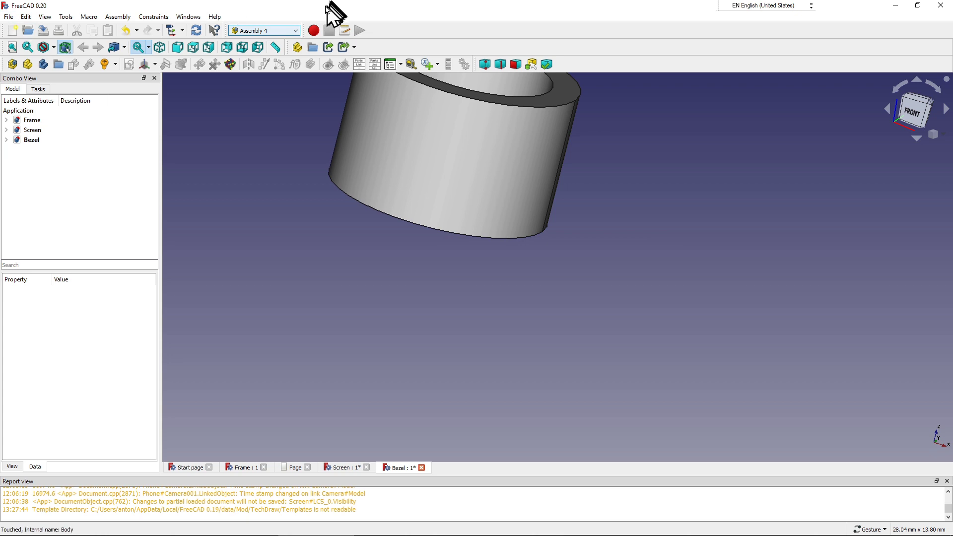
click(10, 17)
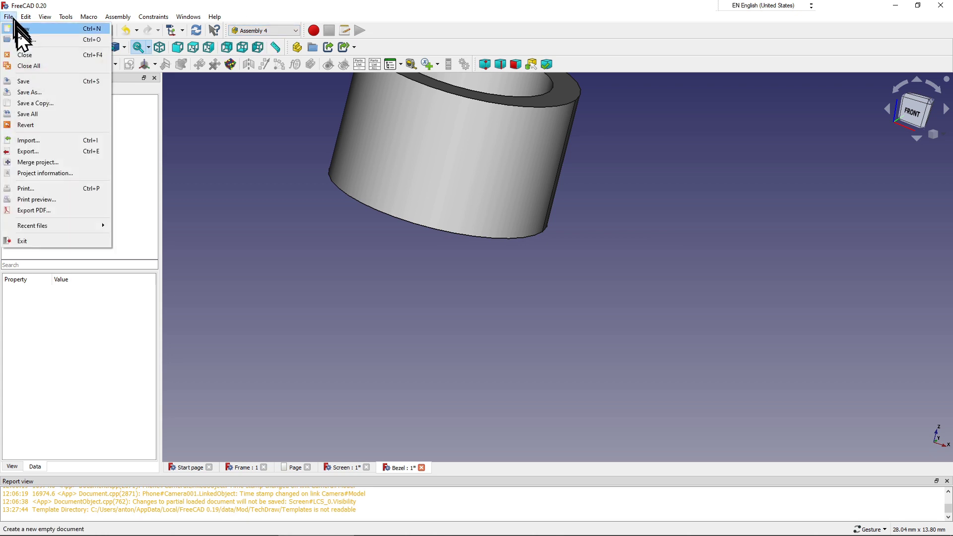
Step: Create a new empty document, Unnamed1
click(25, 29)
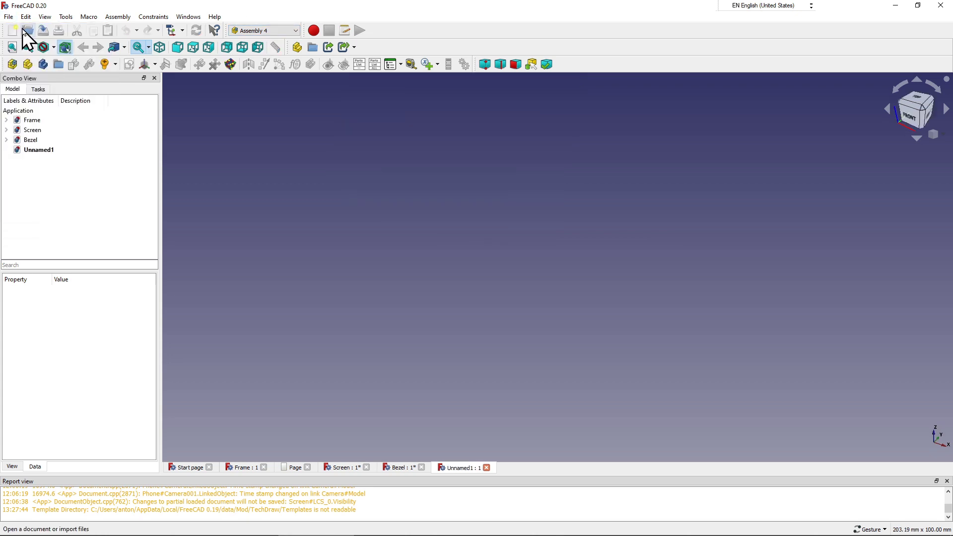
click(41, 150)
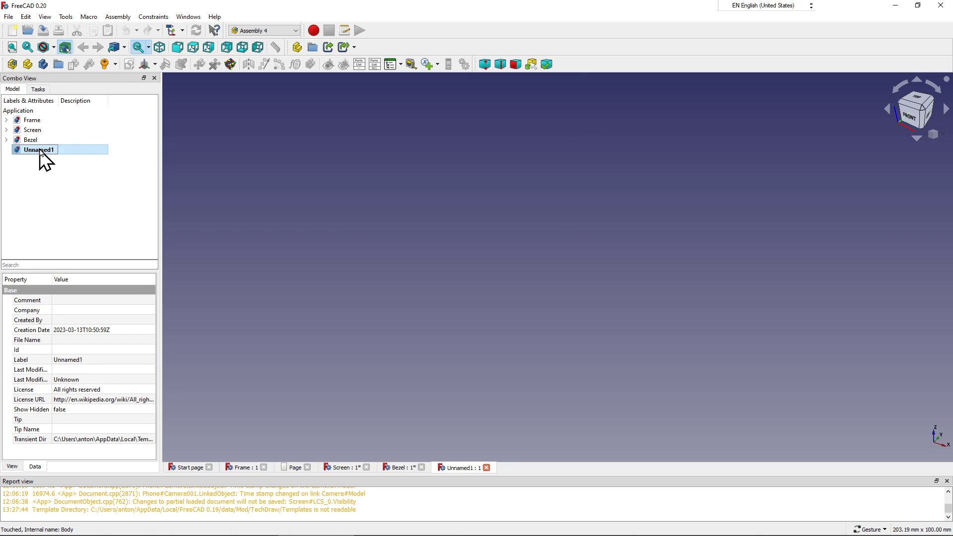
right_click(40, 151)
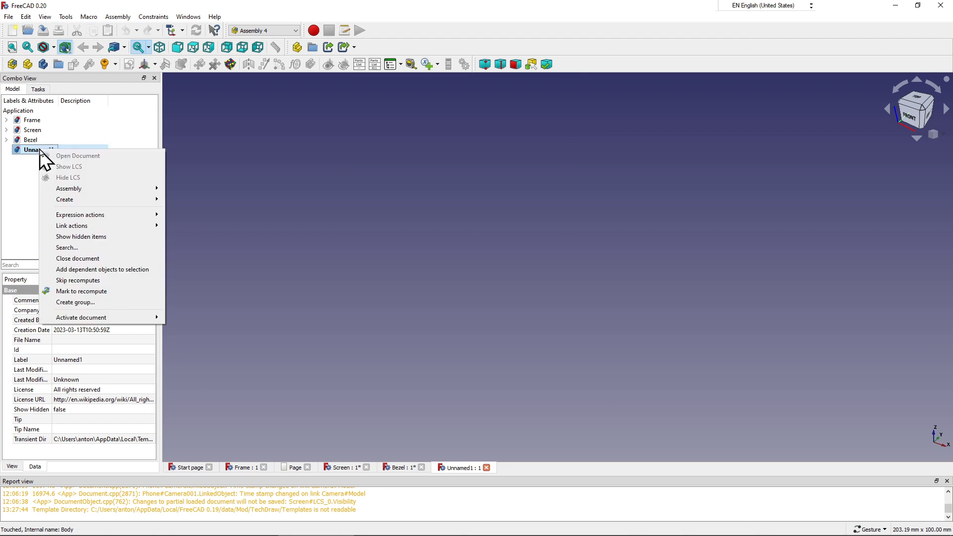
key(Escape)
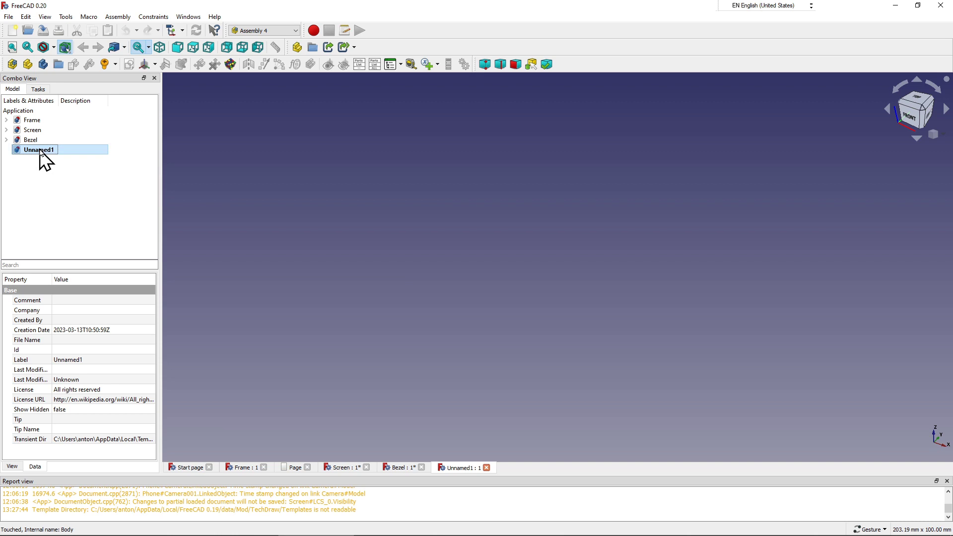
right_click(41, 151)
key(Escape)
Step: Save the new document as Lens.FCStd, replacing the existing file
click(9, 16)
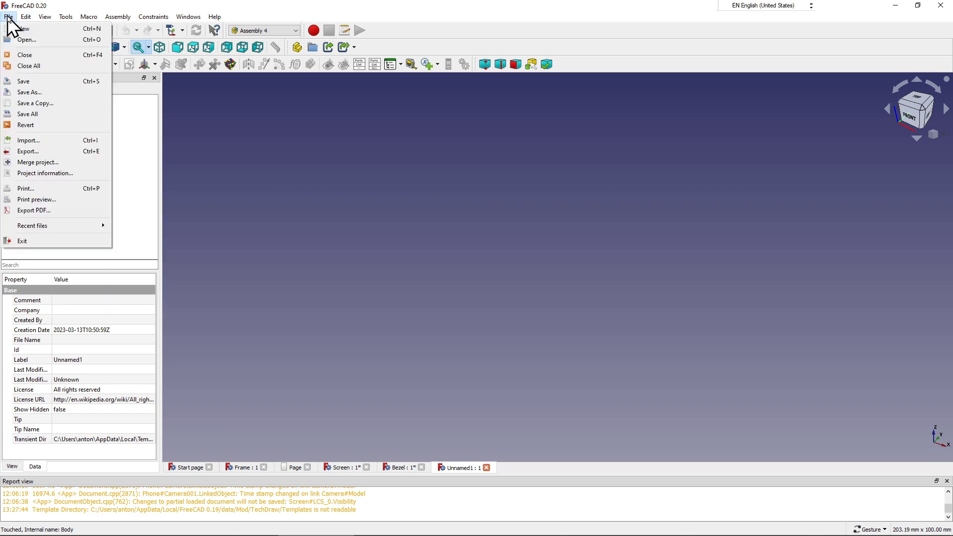
click(25, 95)
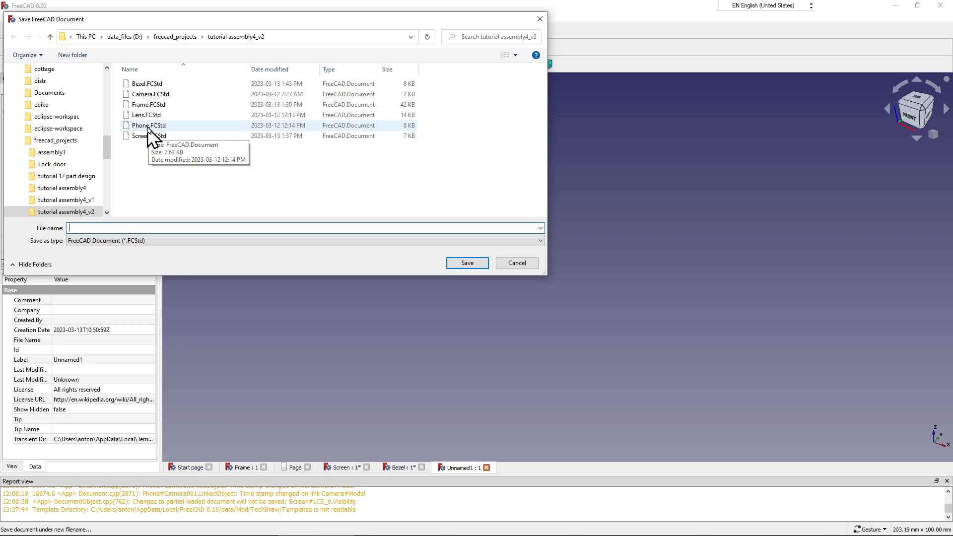
click(146, 118)
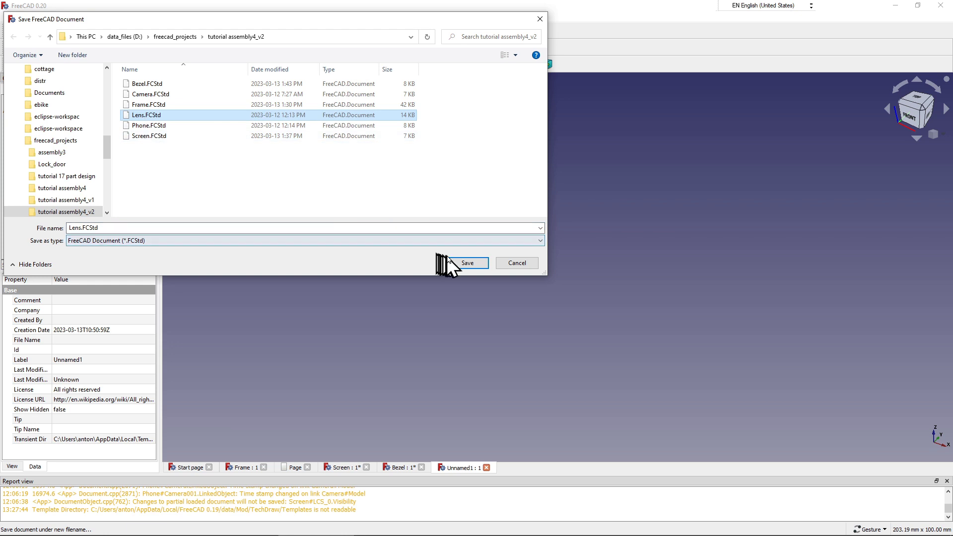
click(457, 262)
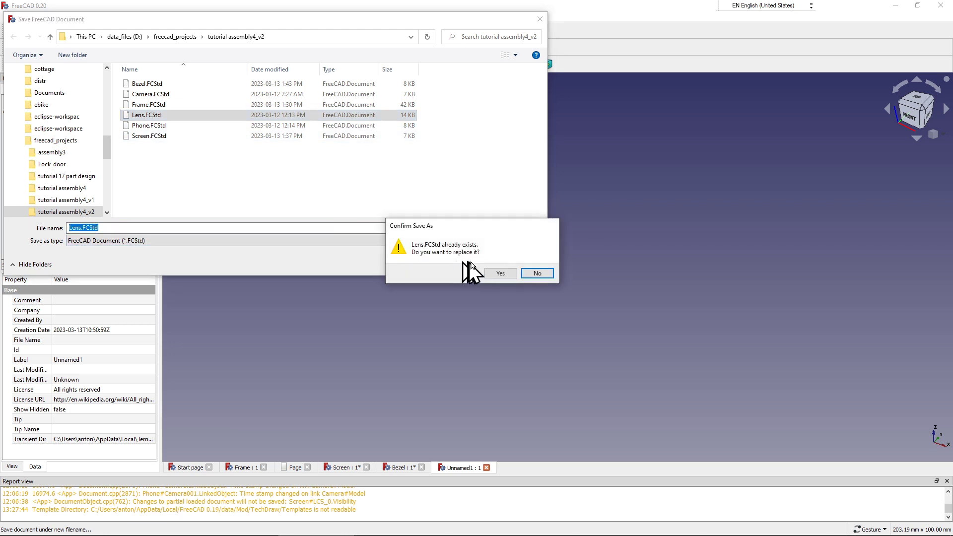
click(498, 274)
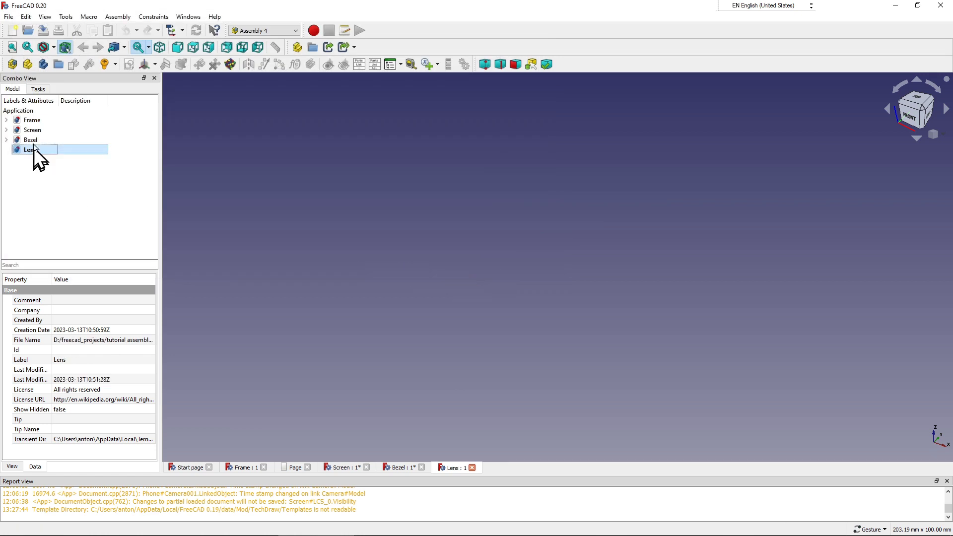
Step: Add a new Body to the Lens document and make it the active body
click(46, 66)
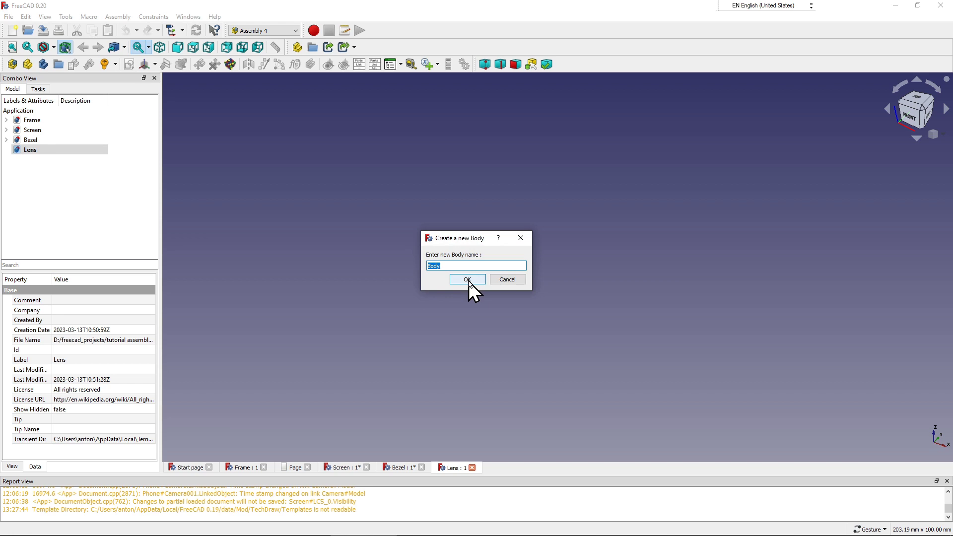
click(468, 281)
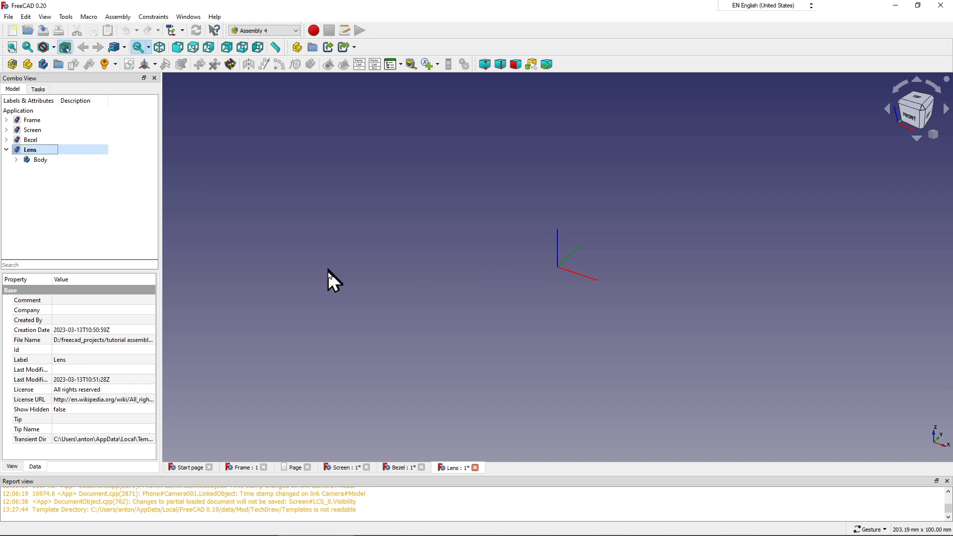
click(44, 164)
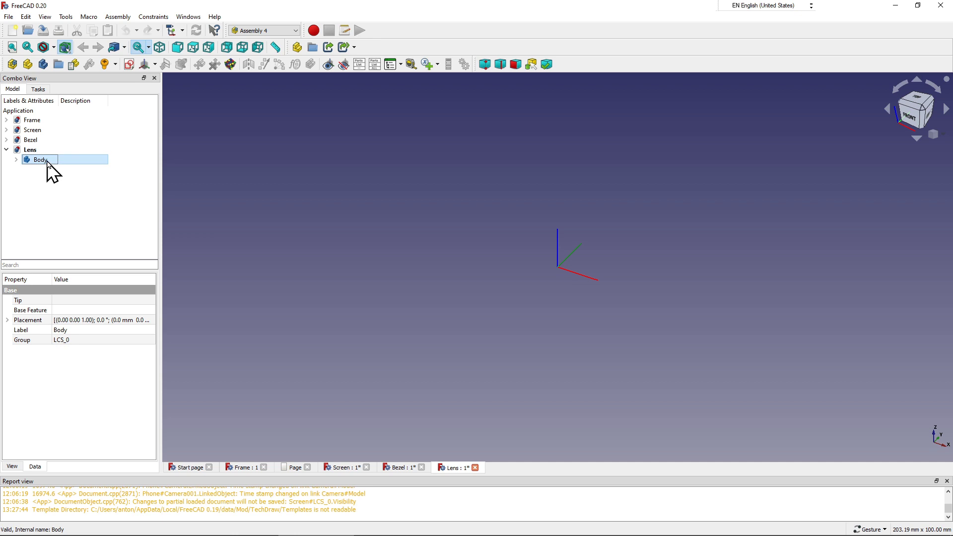
right_click(49, 165)
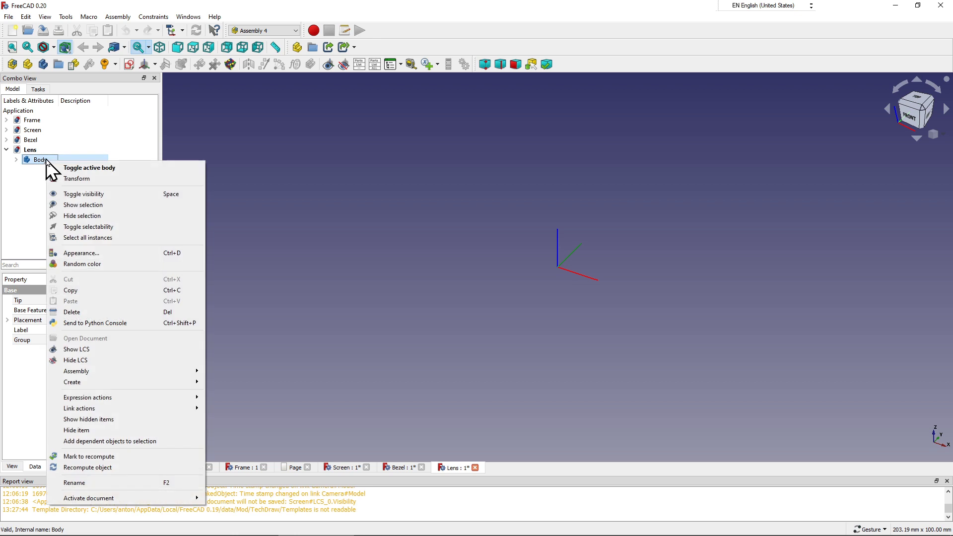
click(97, 169)
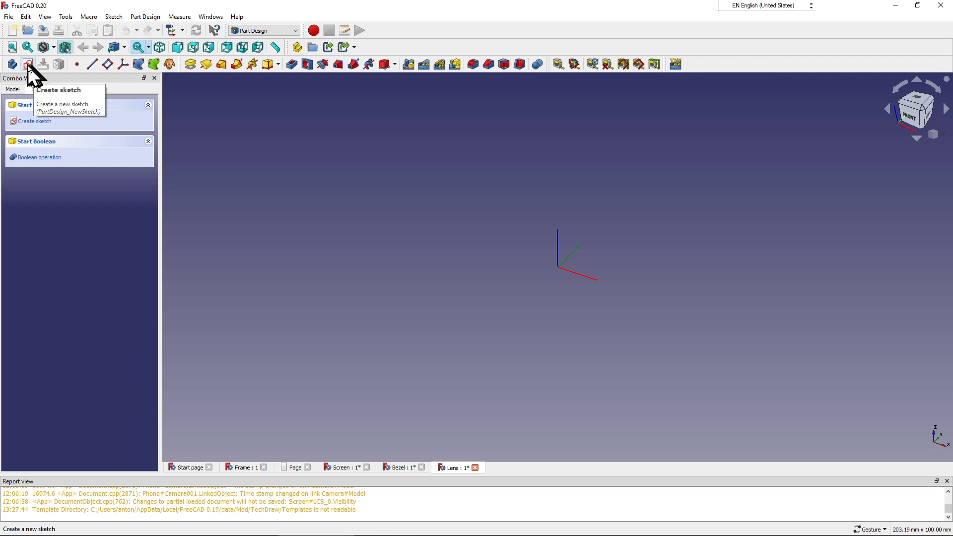
Step: Start a new sketch on the body's XZ_Plane
click(29, 125)
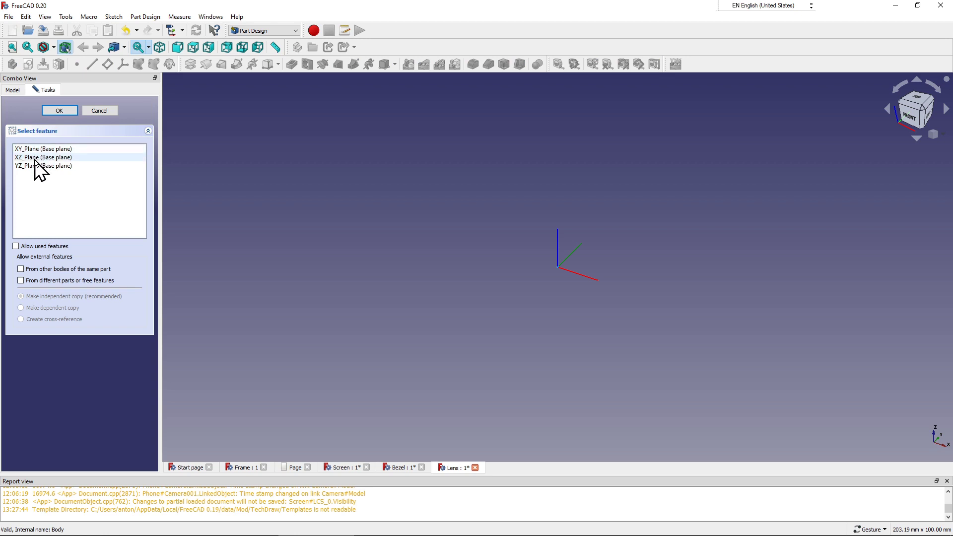
click(36, 157)
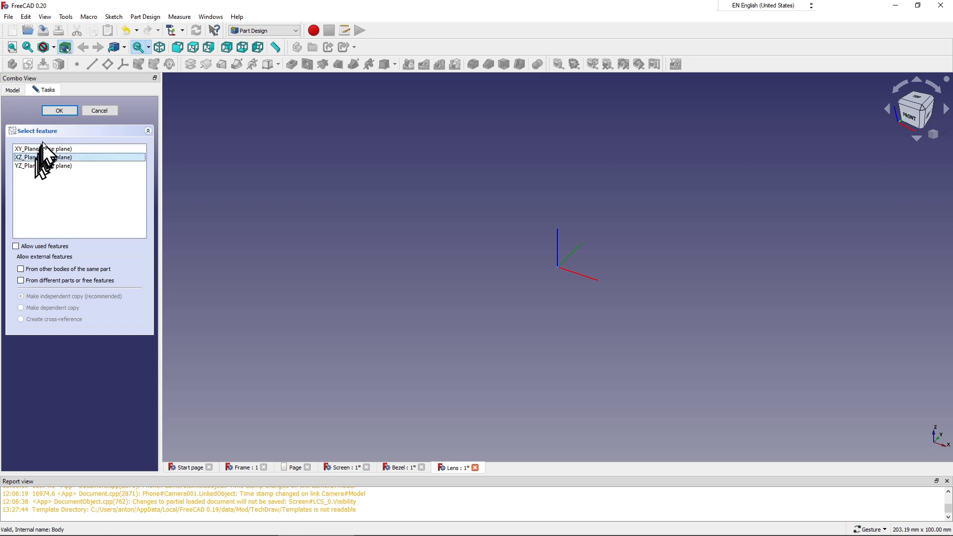
click(61, 113)
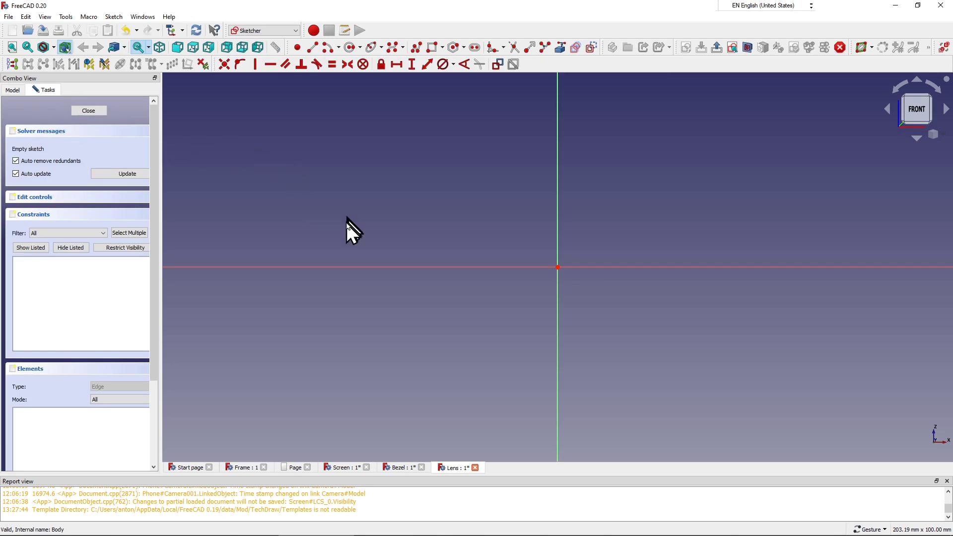
Step: Draw a polyline: short right edge, base back to the origin, then a left edge up the vertical axis
scroll(346, 230, down, 2)
scroll(343, 238, down, 1)
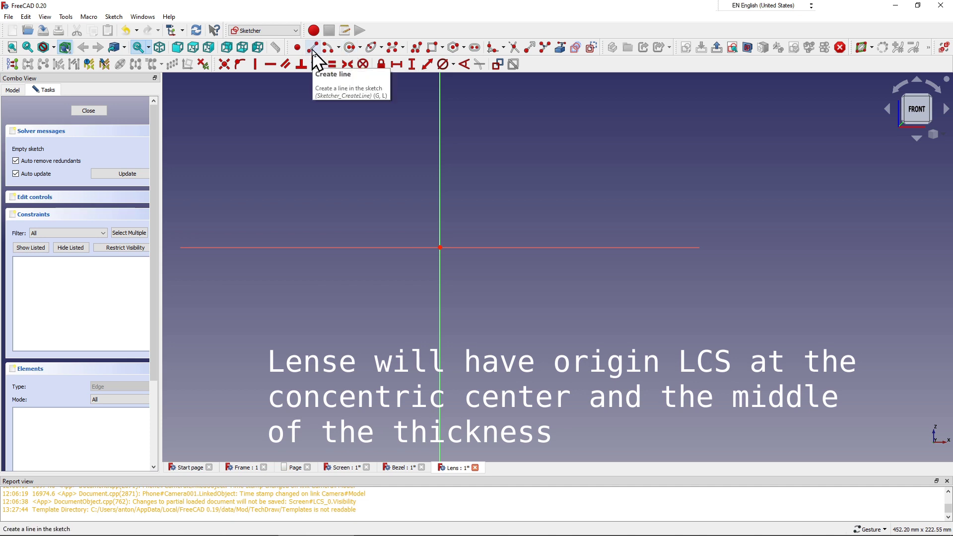
click(406, 45)
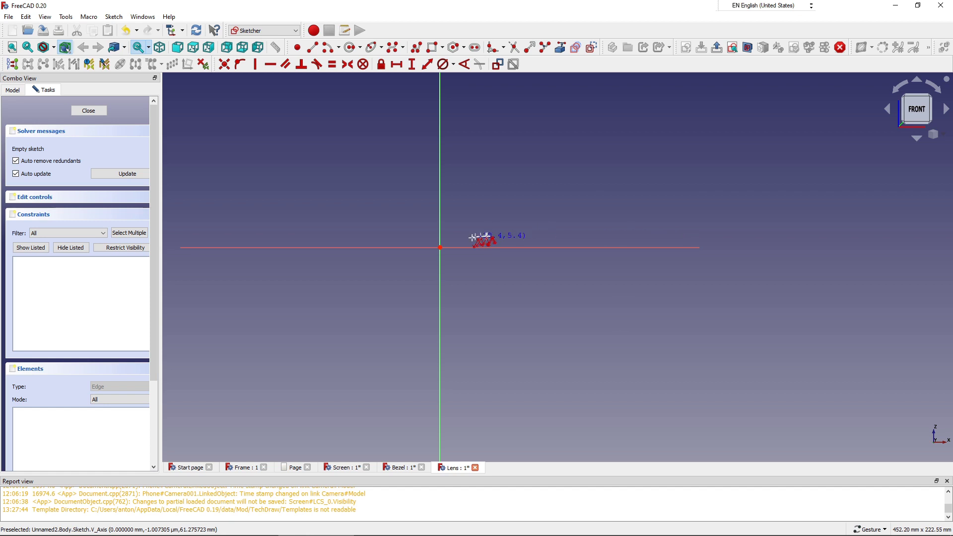
scroll(469, 238, up, 3)
scroll(462, 247, up, 2)
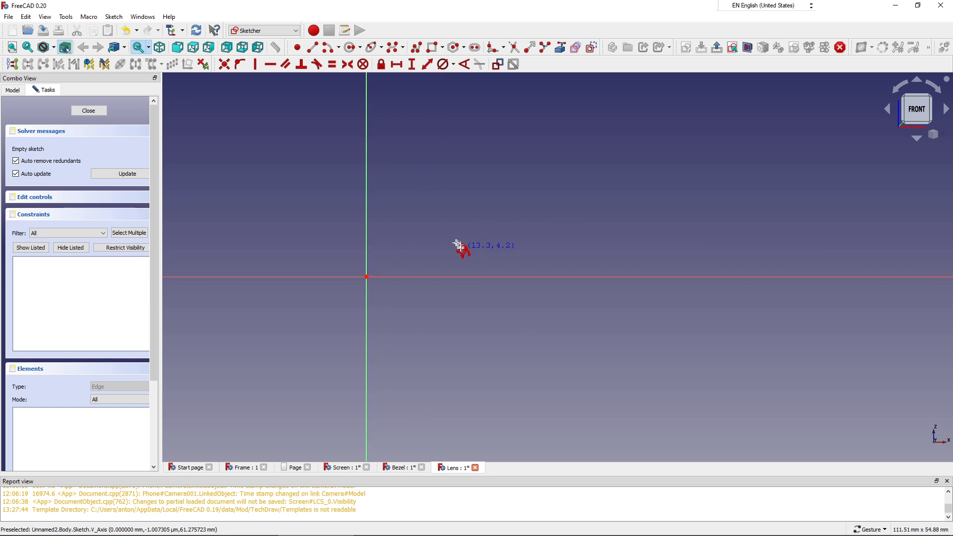
scroll(449, 253, up, 3)
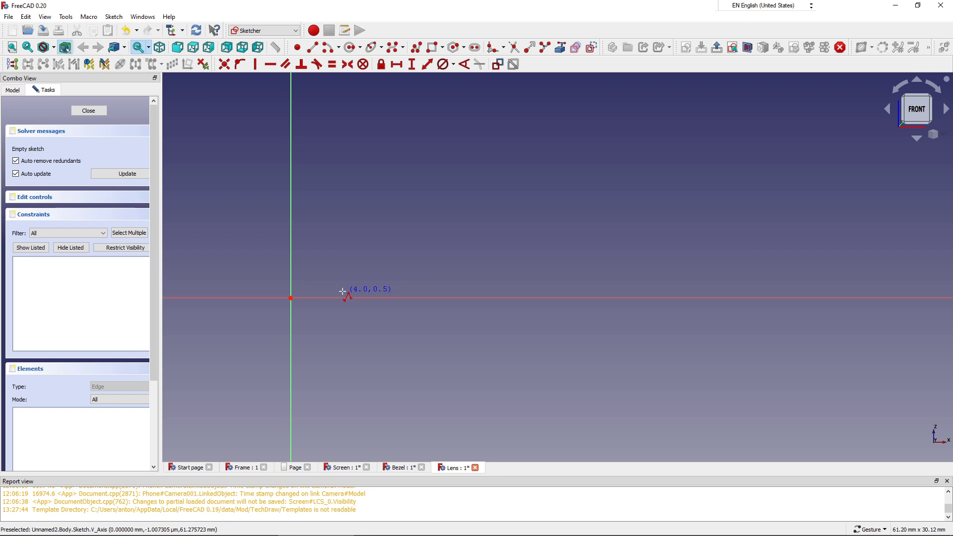
click(342, 293)
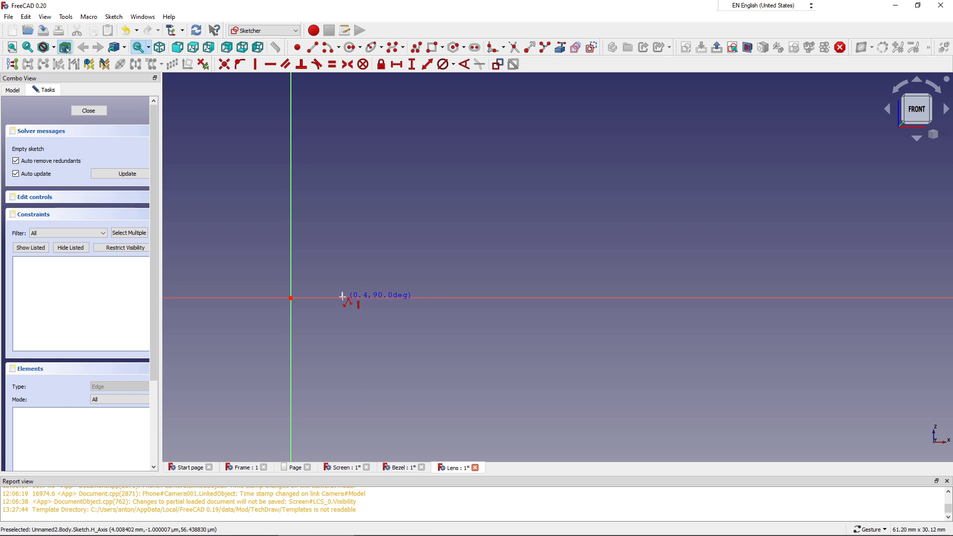
click(342, 296)
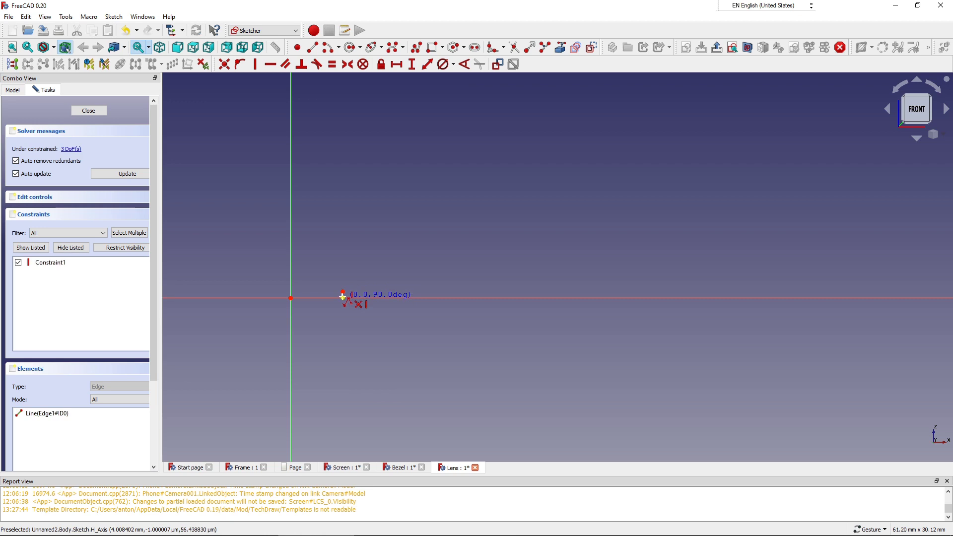
click(291, 298)
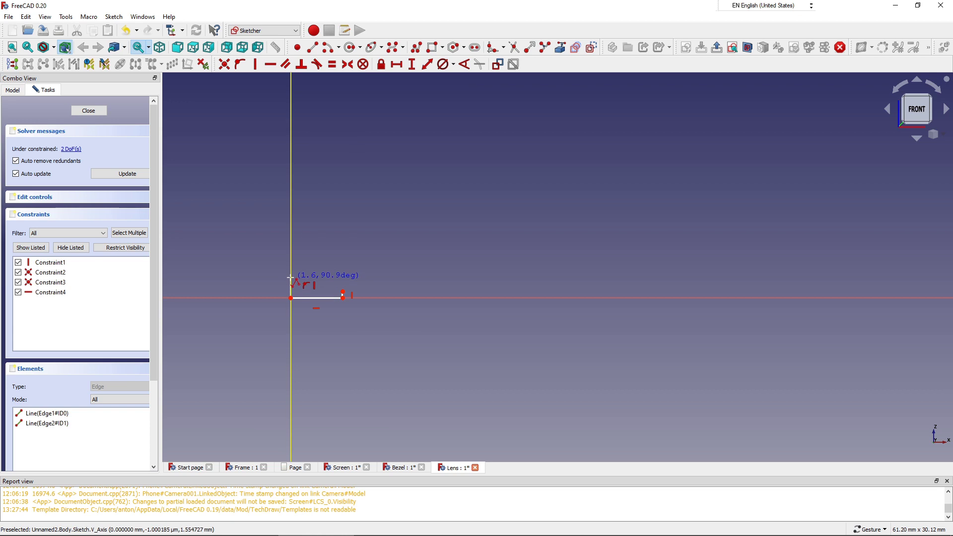
click(291, 278)
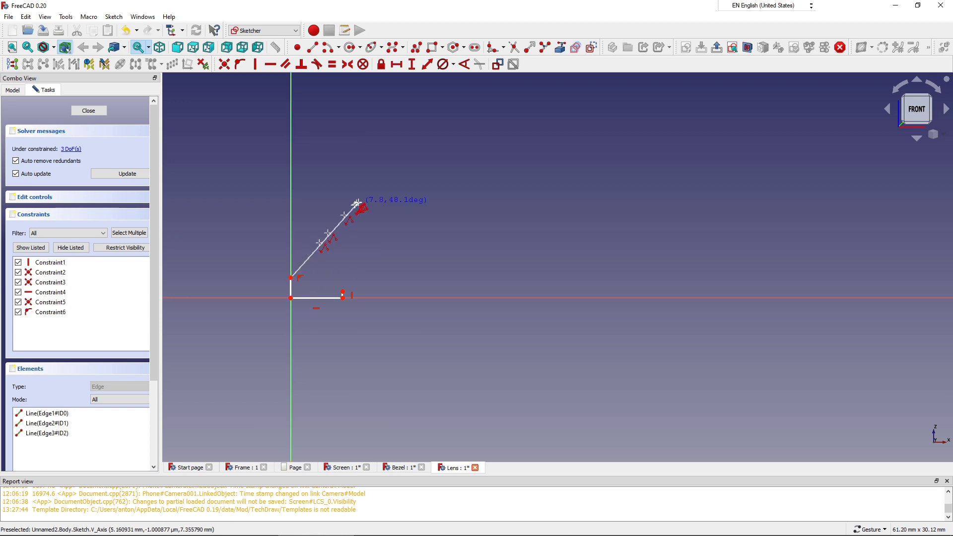
right_click(330, 250)
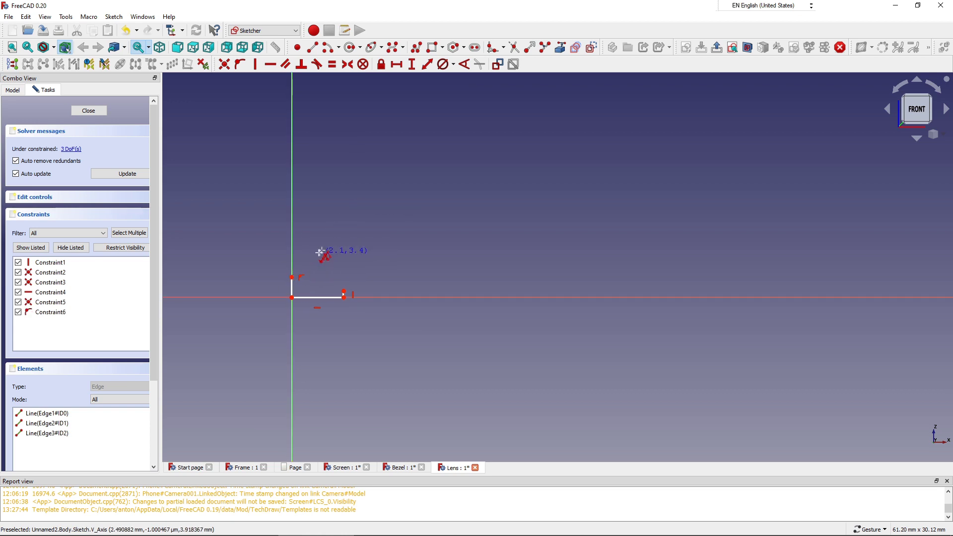
Step: Draw a centre-point arc from low on the vertical axis to near the right edge
click(330, 48)
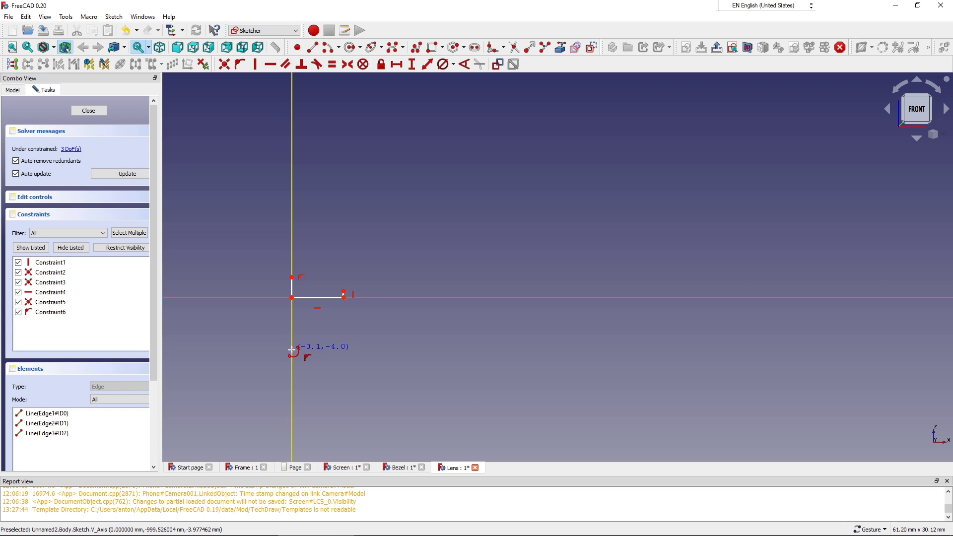
click(292, 348)
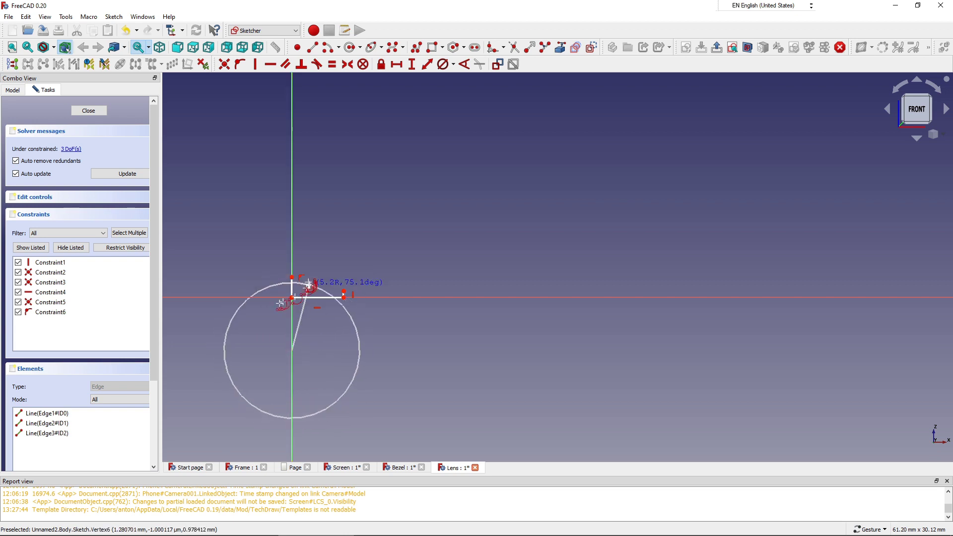
scroll(261, 313, up, 3)
scroll(276, 280, up, 2)
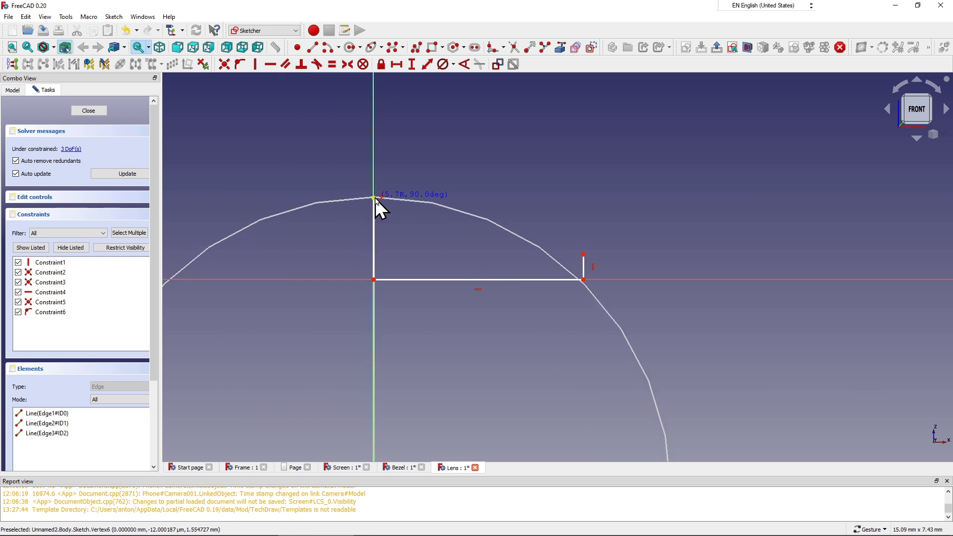
click(374, 198)
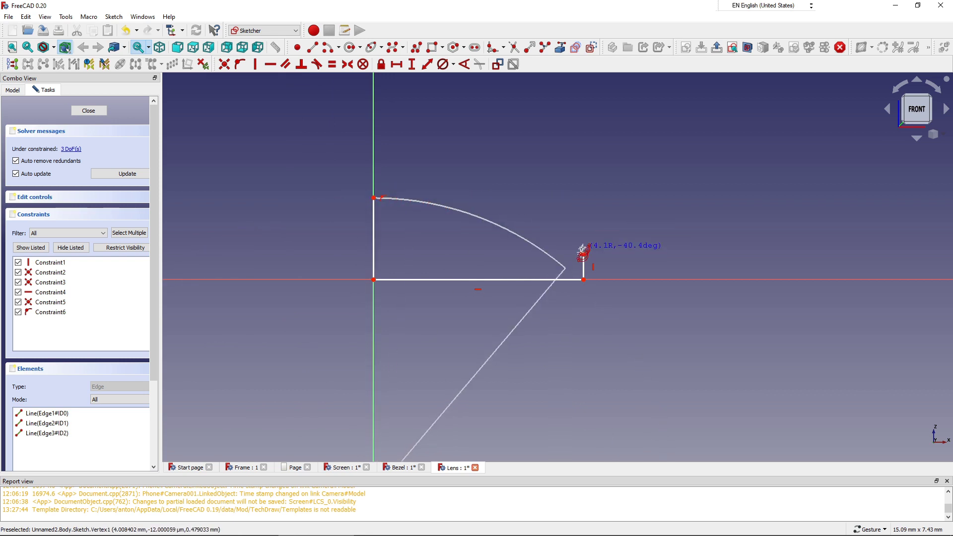
click(553, 245)
scroll(416, 225, down, 2)
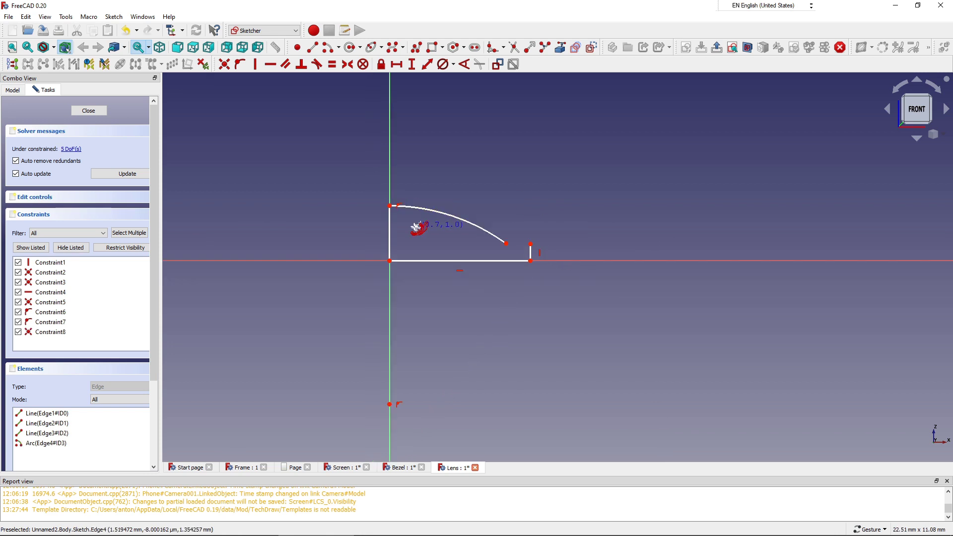
key(Escape)
Step: Give the base edge a 3 mm horizontal distance constraint
click(400, 67)
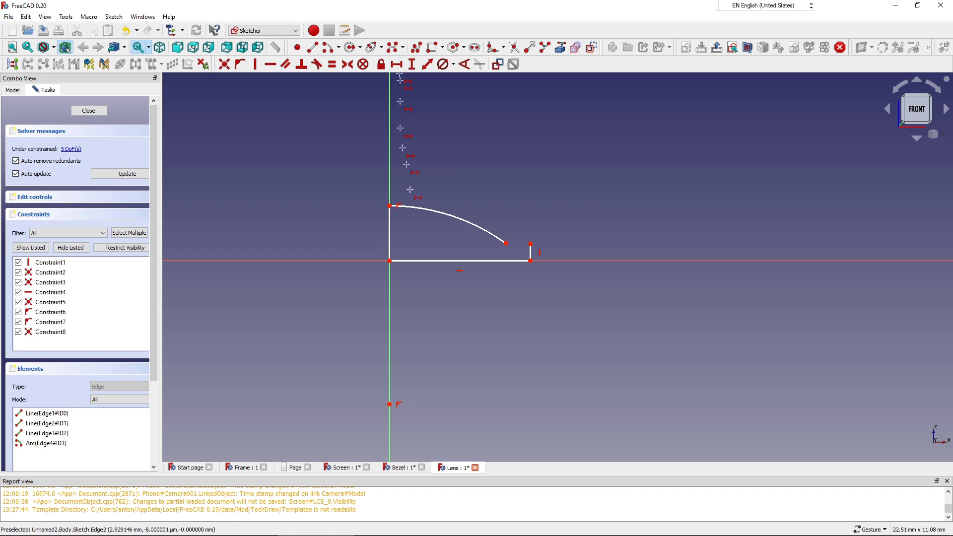
click(422, 259)
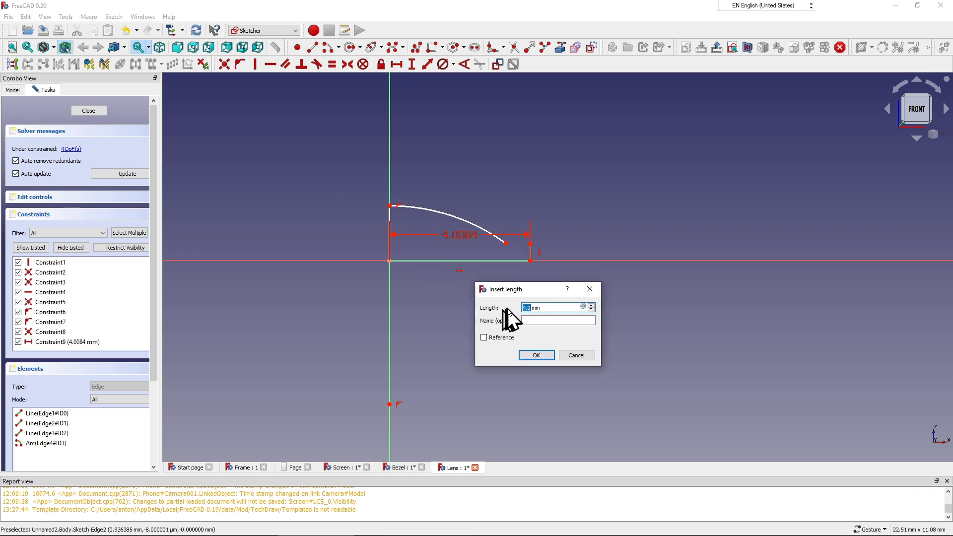
text(3)
click(533, 354)
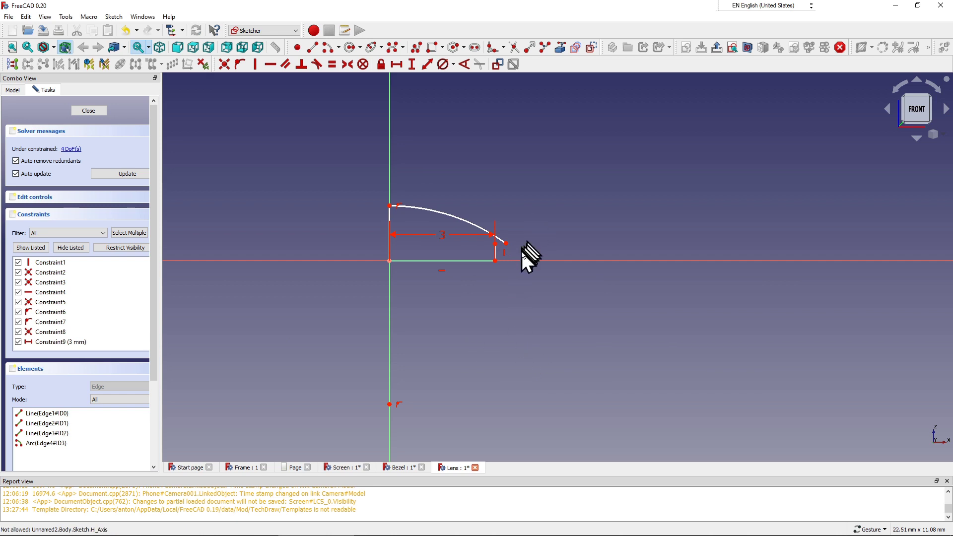
Step: Drag the arc's loose end onto the right edge and join it to that edge's top point
scroll(521, 250, up, 3)
scroll(494, 258, up, 3)
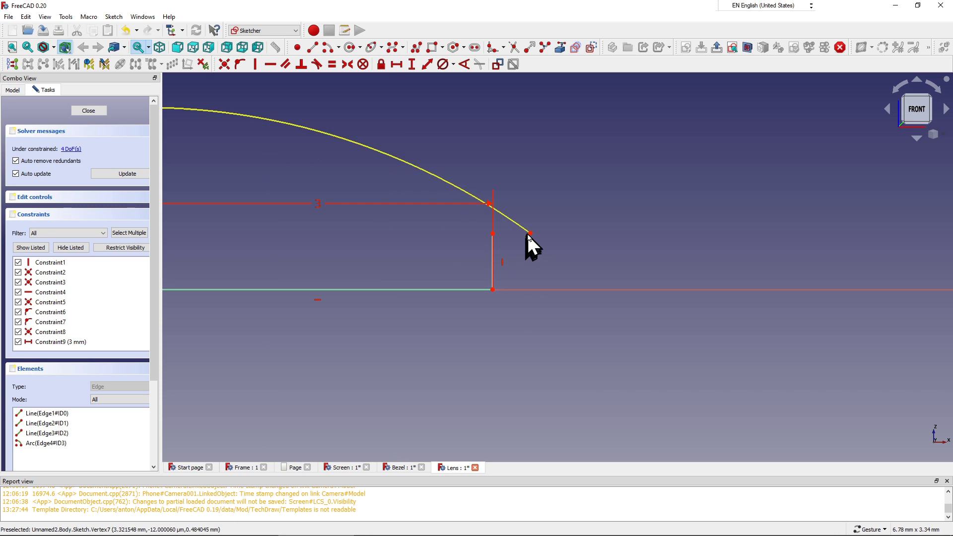
click(531, 234)
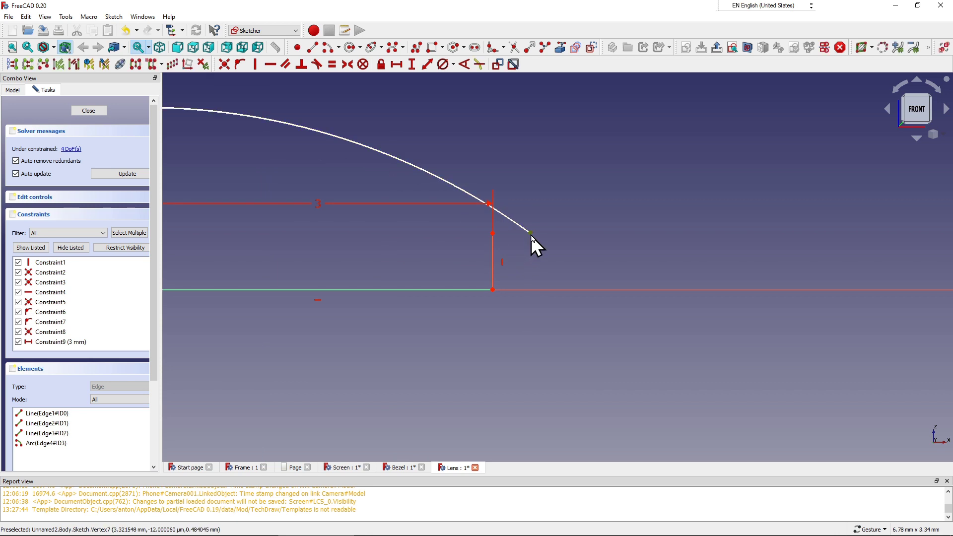
drag(531, 234, 525, 230)
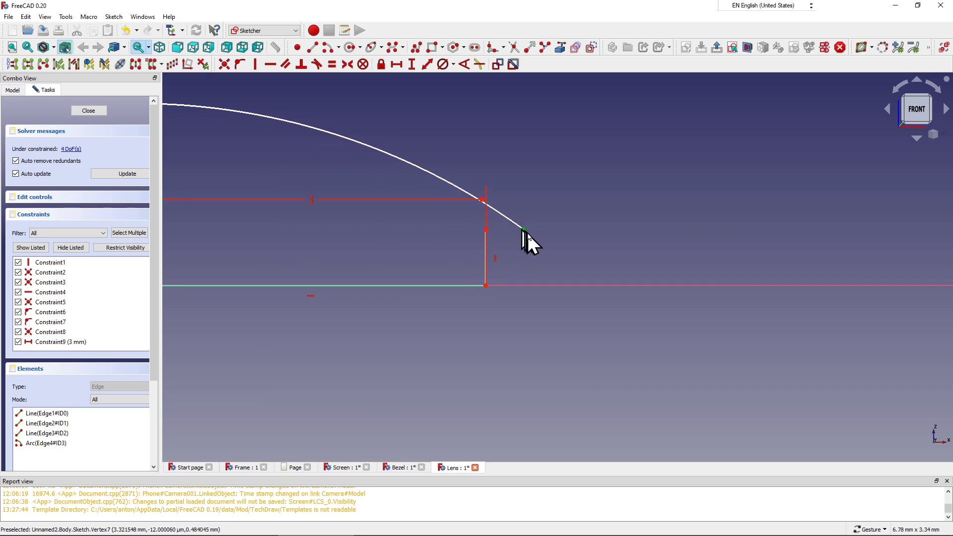
mouse_move(521, 228)
mouse_down()
mouse_move(487, 226)
mouse_move(496, 242)
mouse_move(452, 186)
mouse_up()
scroll(496, 242, up, 6)
scroll(497, 243, up, 4)
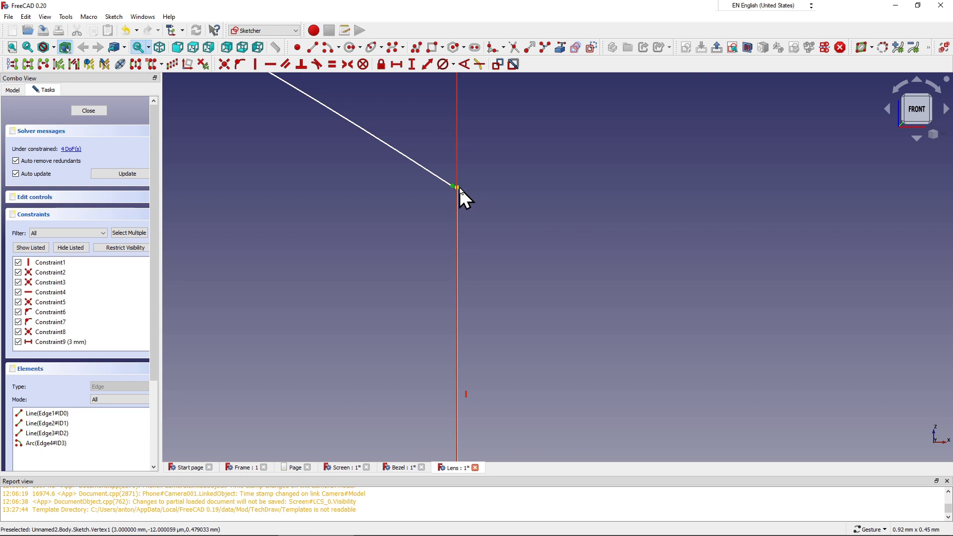
click(457, 187)
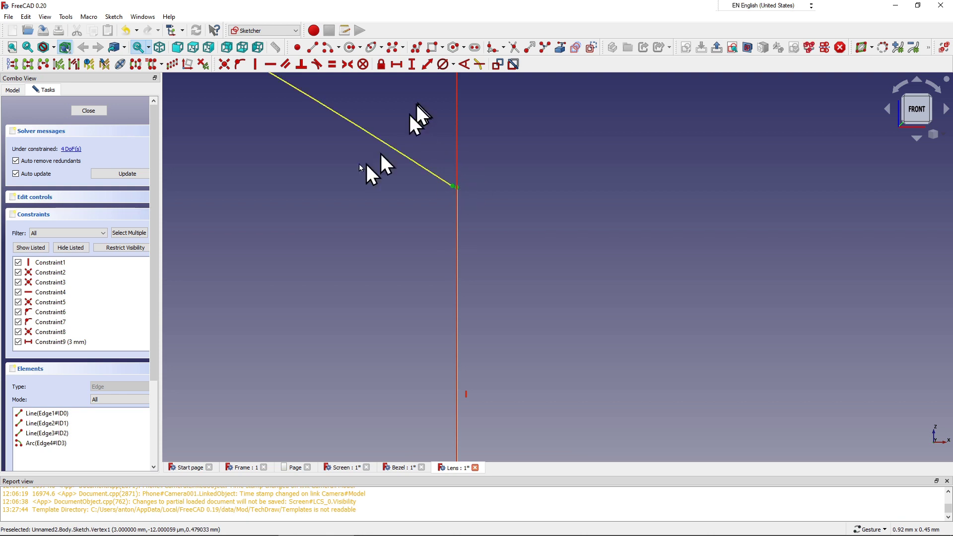
click(225, 67)
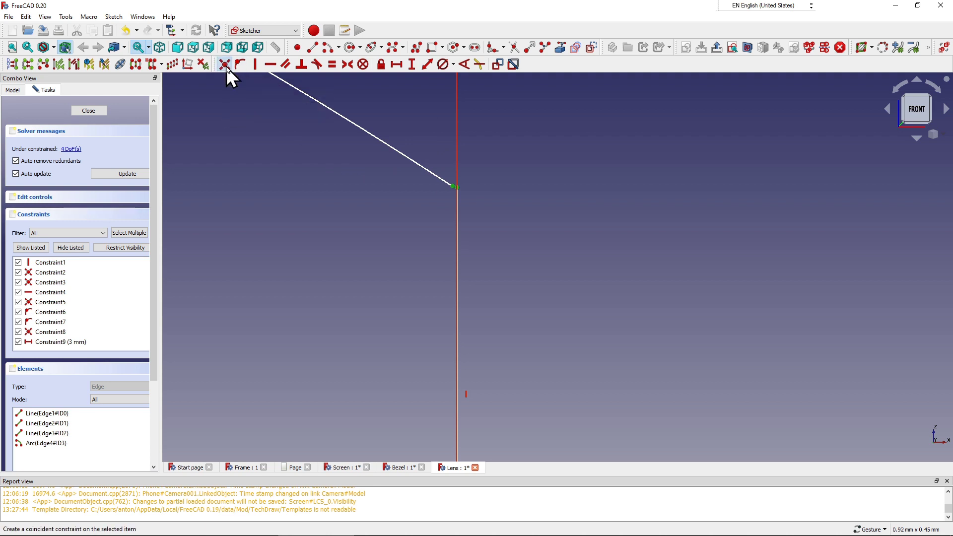
scroll(531, 195, down, 3)
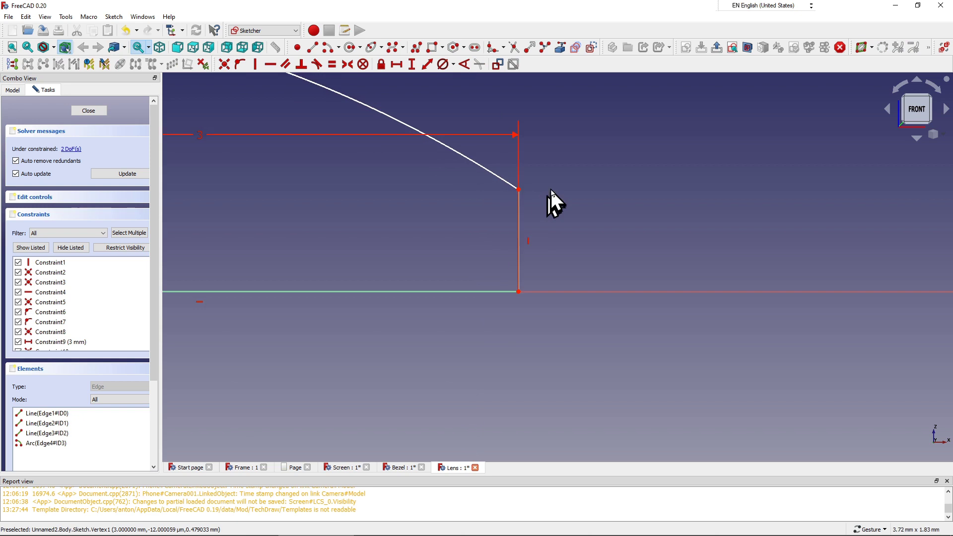
scroll(550, 189, down, 2)
scroll(561, 194, up, 1)
scroll(561, 188, down, 2)
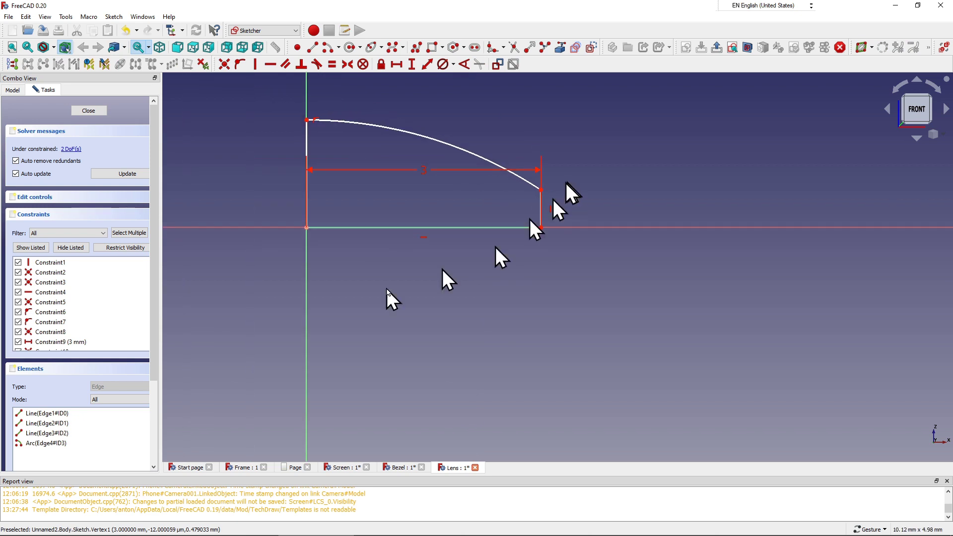
scroll(347, 305, down, 2)
scroll(347, 310, down, 2)
scroll(340, 404, up, 5)
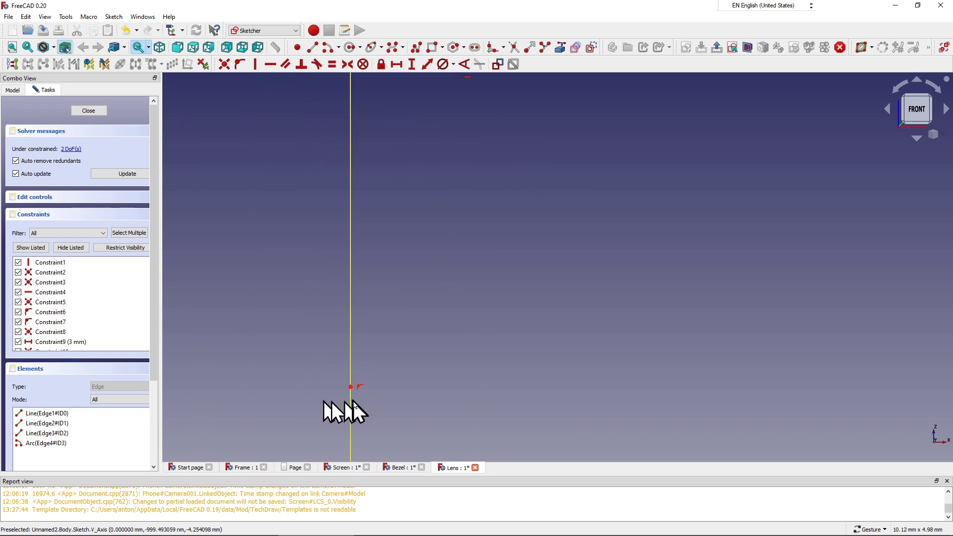
scroll(344, 380, up, 1)
scroll(341, 362, up, 2)
scroll(350, 338, up, 2)
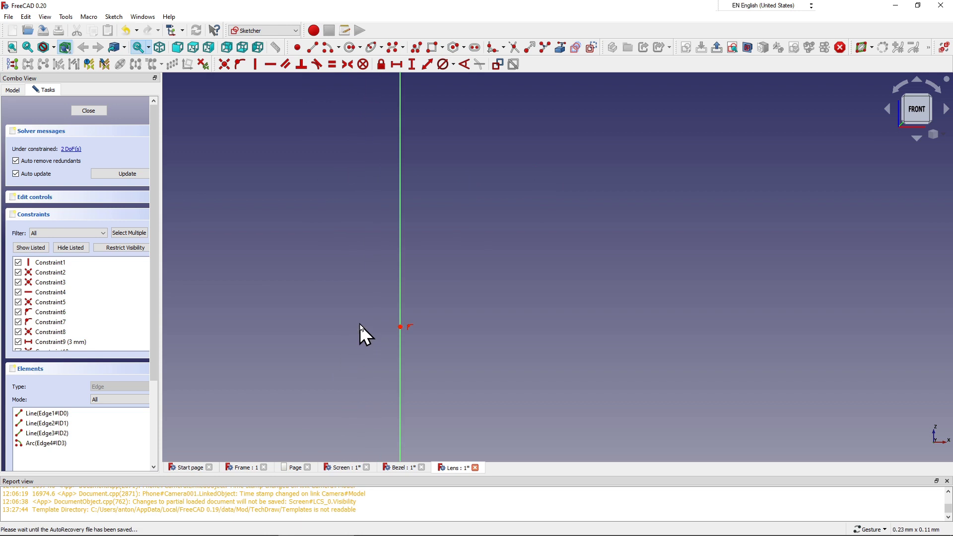
scroll(362, 328, down, 2)
scroll(389, 305, down, 3)
scroll(405, 283, down, 3)
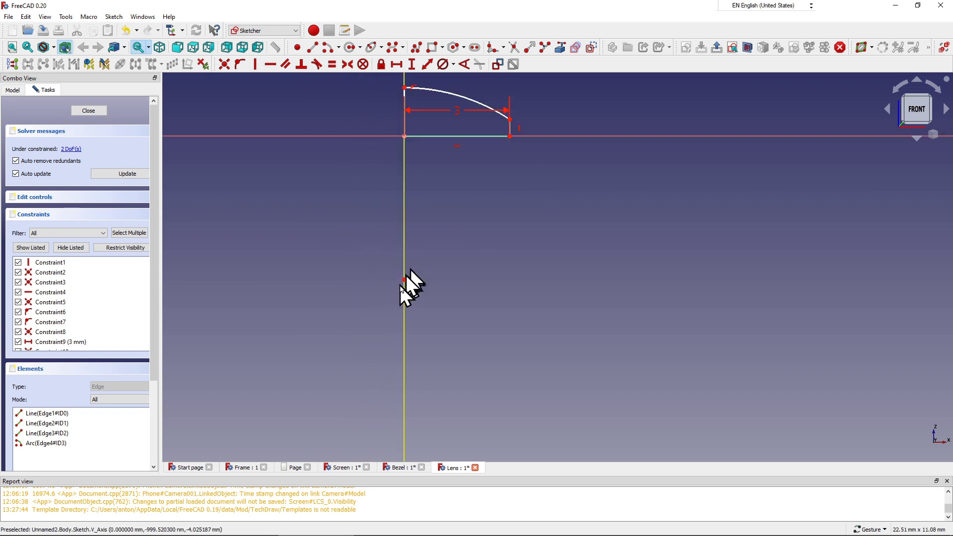
scroll(394, 272, down, 2)
scroll(419, 195, up, 3)
scroll(407, 206, up, 4)
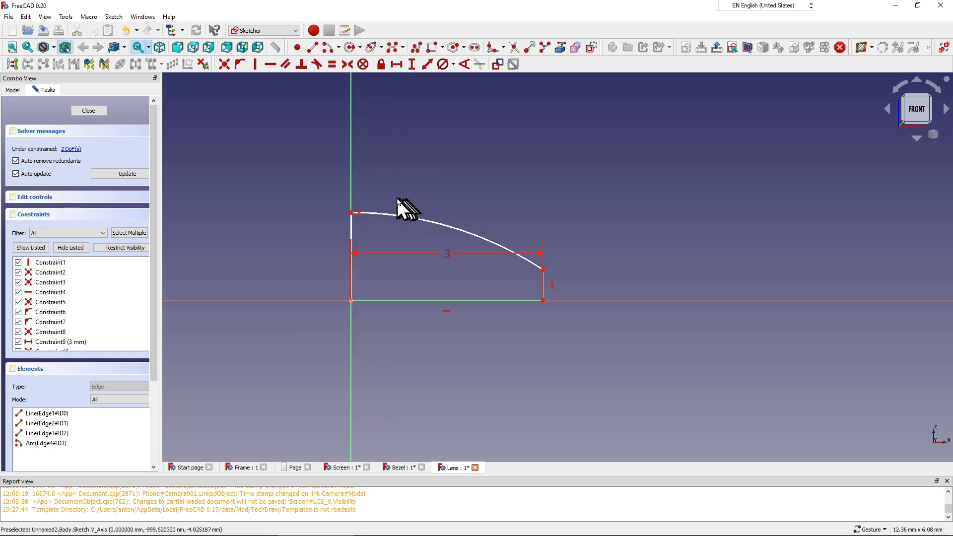
scroll(401, 209, up, 2)
scroll(398, 209, up, 1)
scroll(434, 194, down, 3)
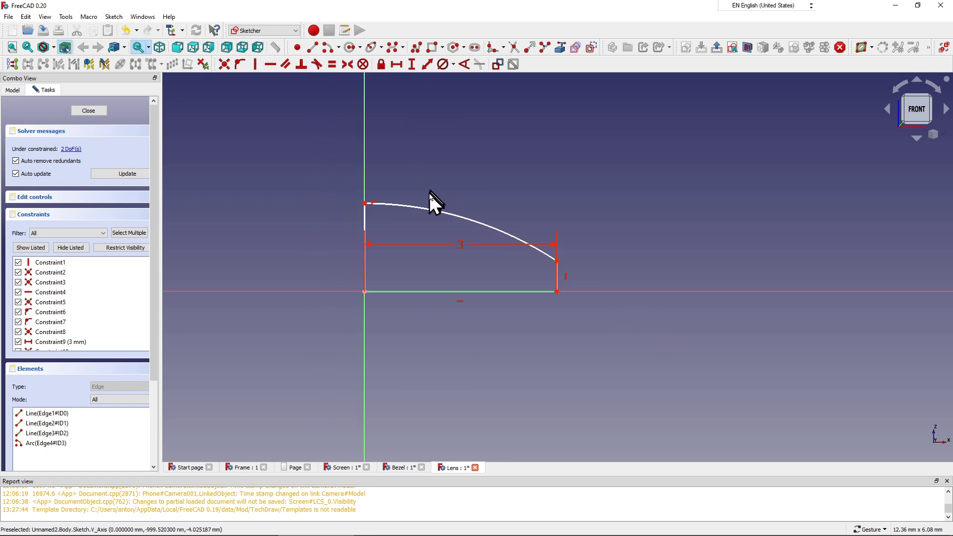
scroll(427, 192, down, 2)
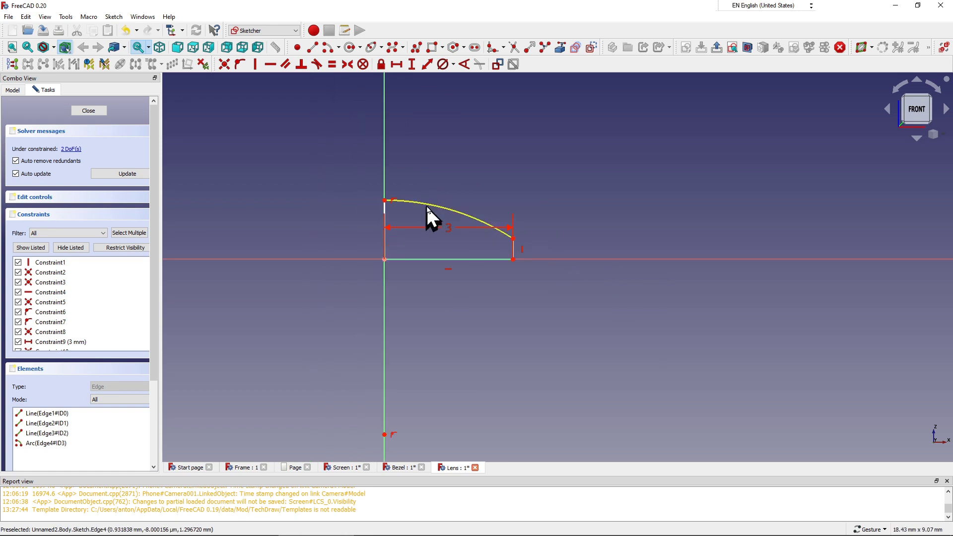
scroll(377, 224, up, 2)
scroll(382, 208, up, 4)
scroll(374, 216, up, 1)
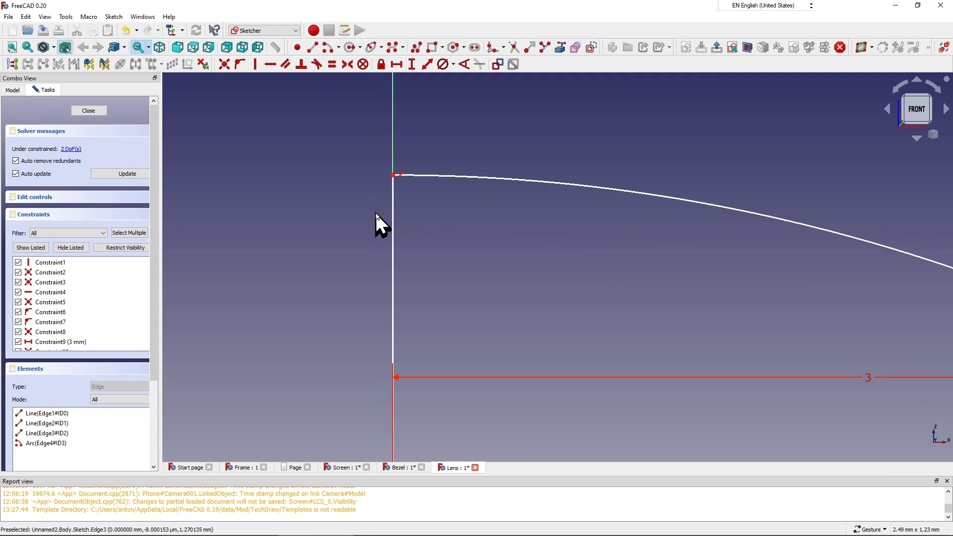
scroll(376, 214, up, 1)
scroll(376, 217, down, 6)
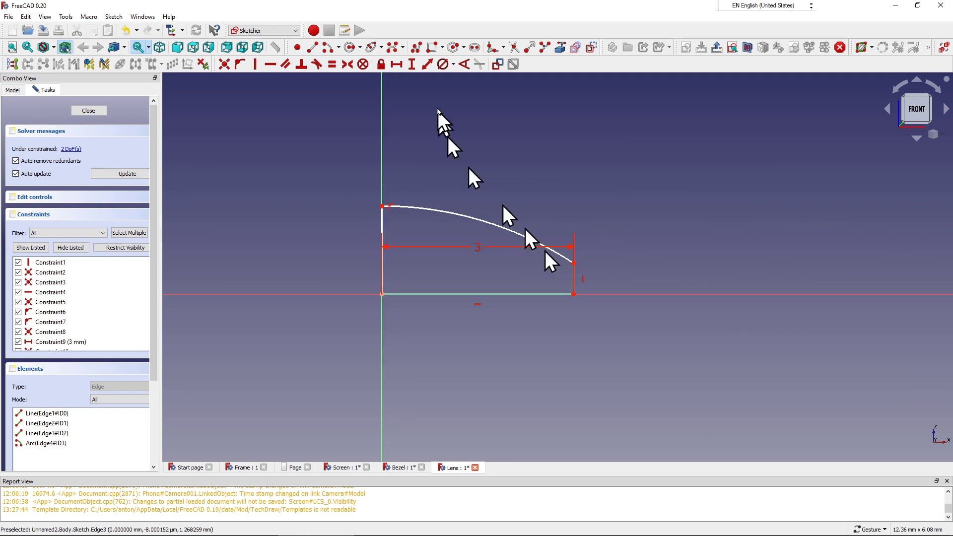
Step: Constrain the arc's radius to 5.5 mm and move the R5.5 label aside
click(445, 69)
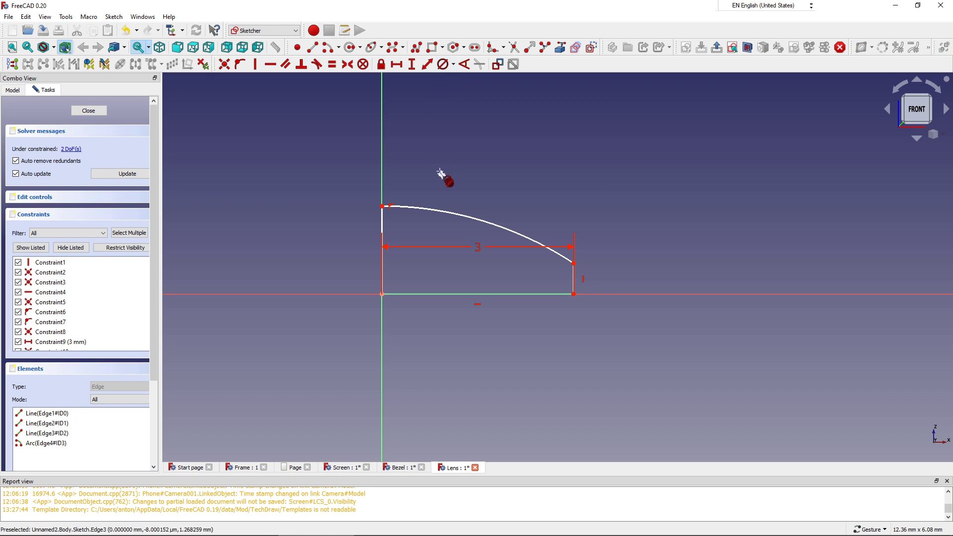
click(454, 66)
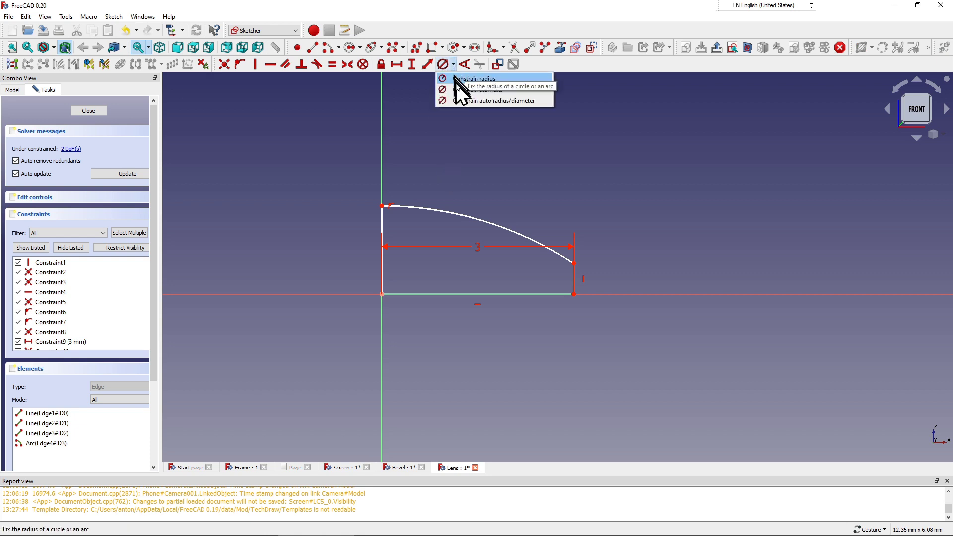
click(459, 79)
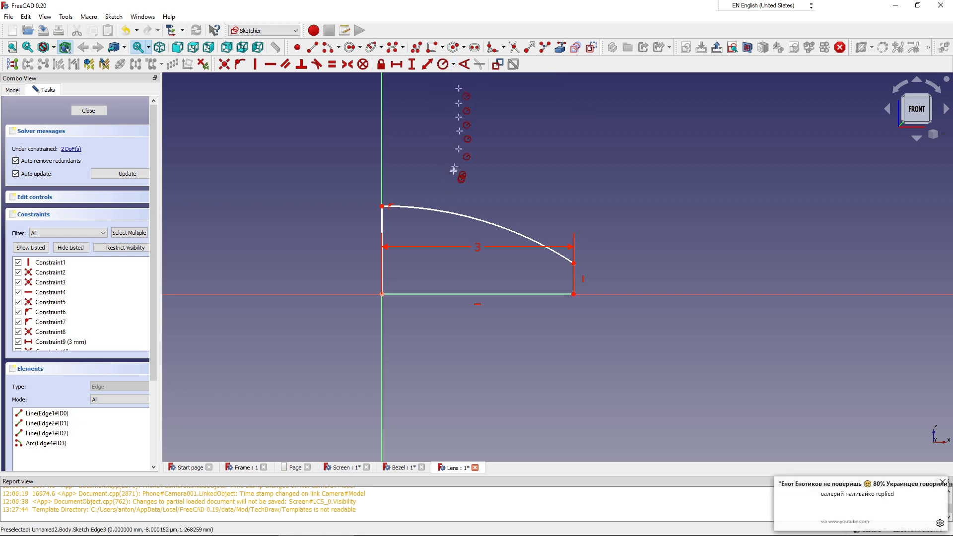
click(450, 213)
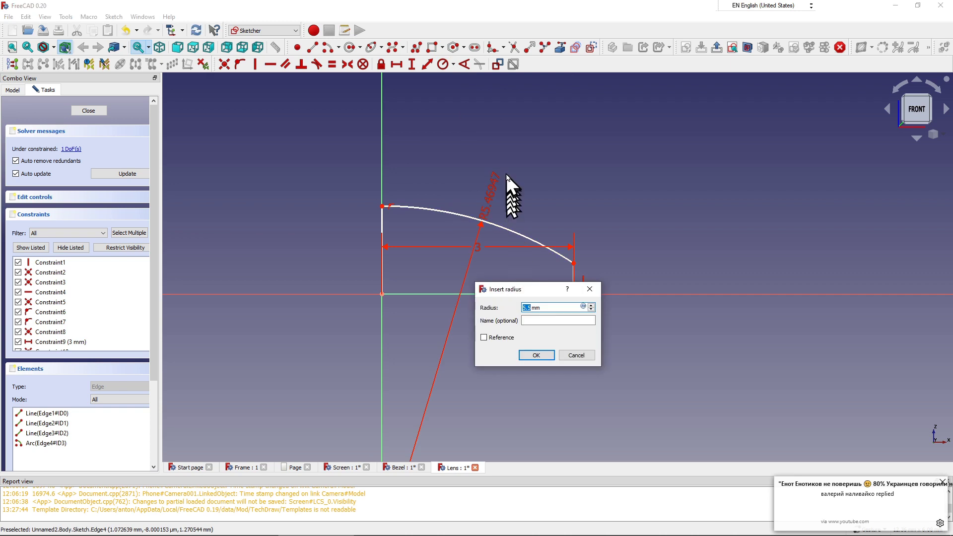
click(526, 355)
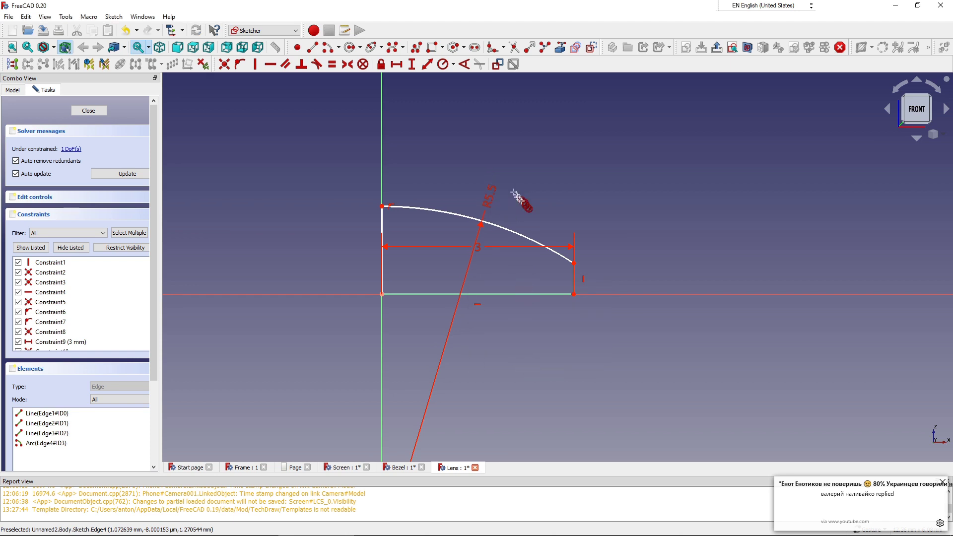
drag(493, 197, 520, 125)
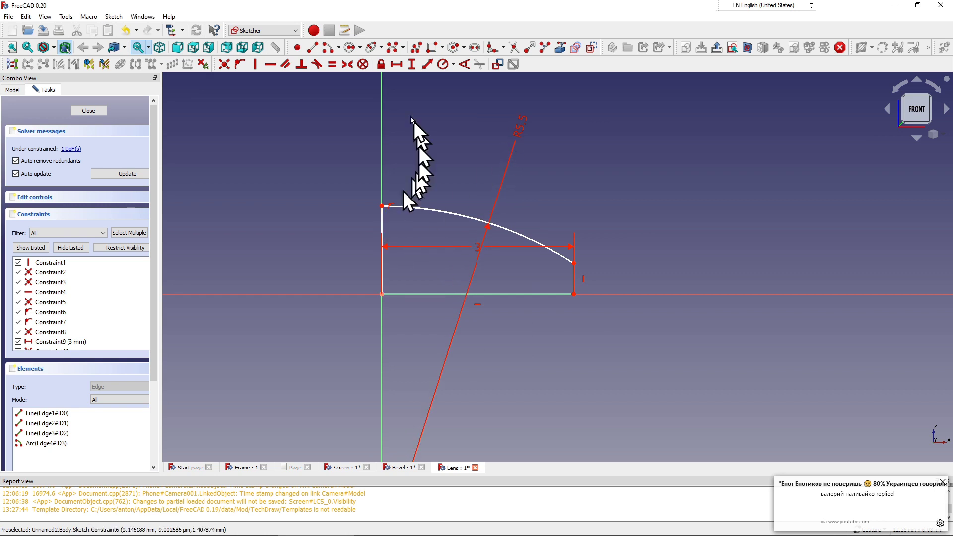
Step: Enter a 0.5 mm vertical distance constraint on the left edge
click(399, 66)
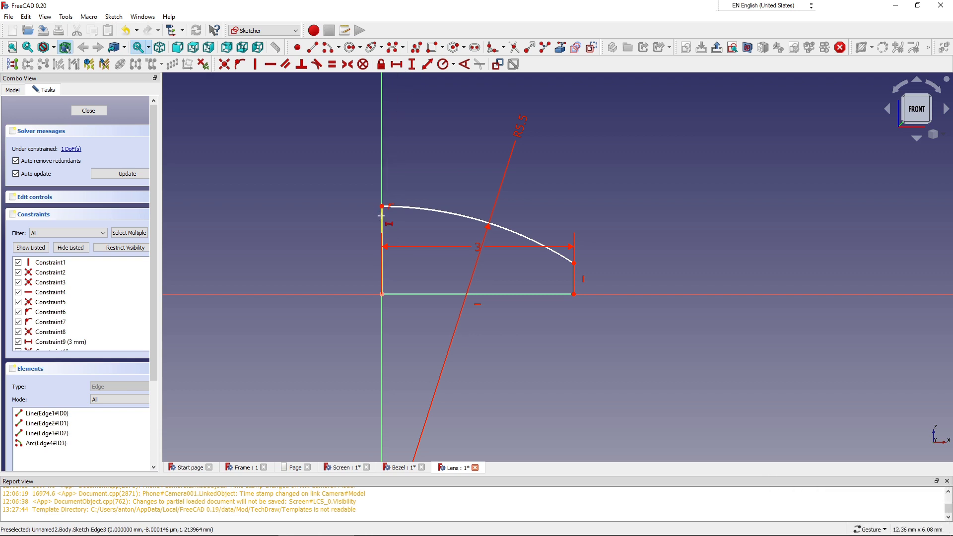
click(381, 215)
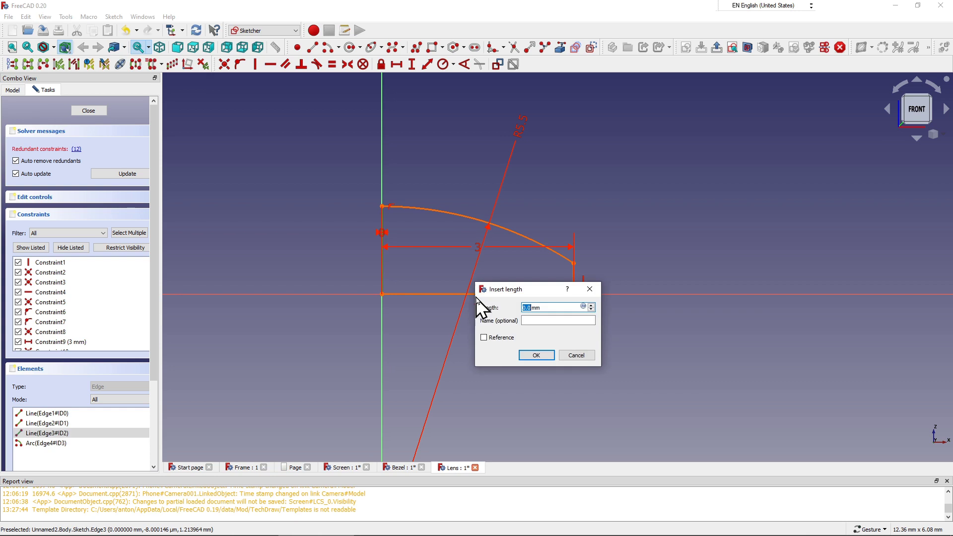
click(575, 357)
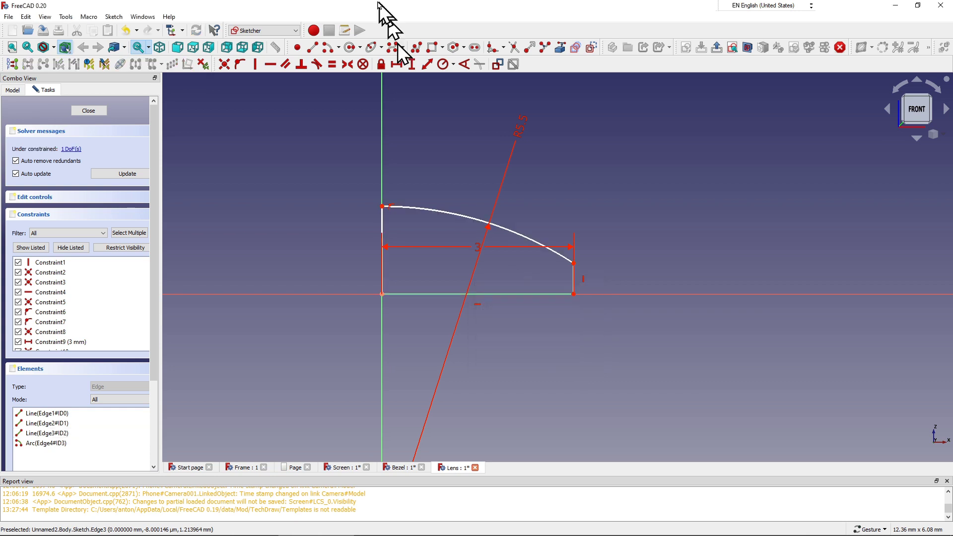
click(412, 64)
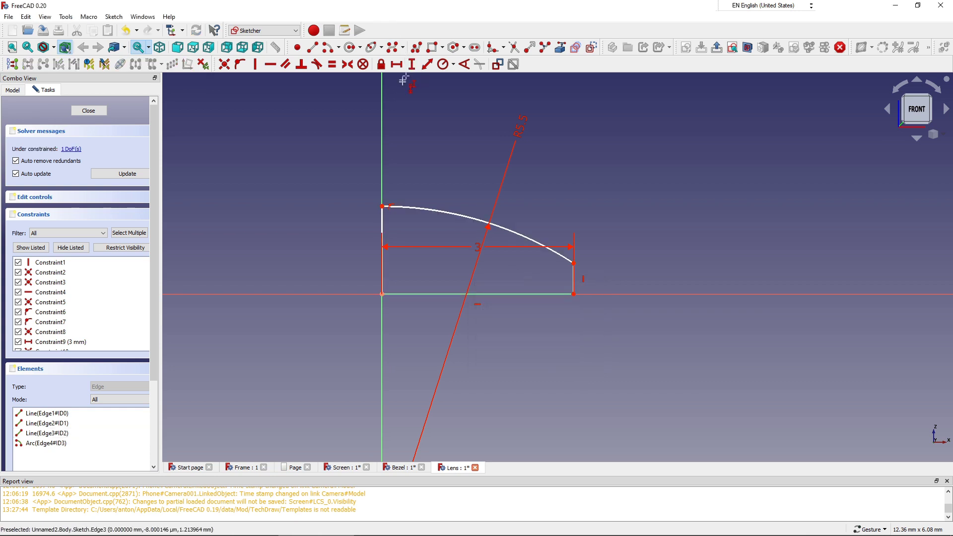
click(386, 218)
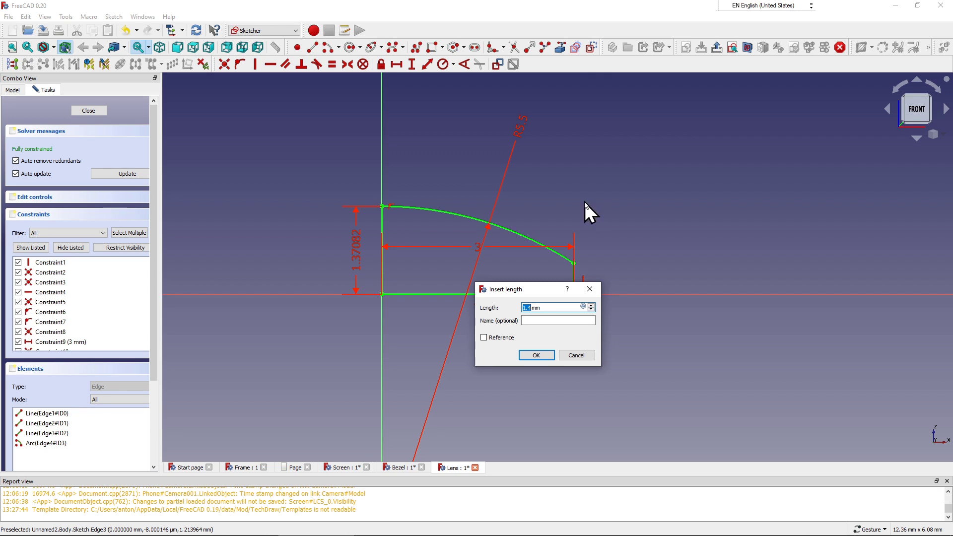
text(0)
text(.)
text(5)
Step: Confirm the 0.5 mm left-edge height and select the R5.5 radius dimension
click(526, 357)
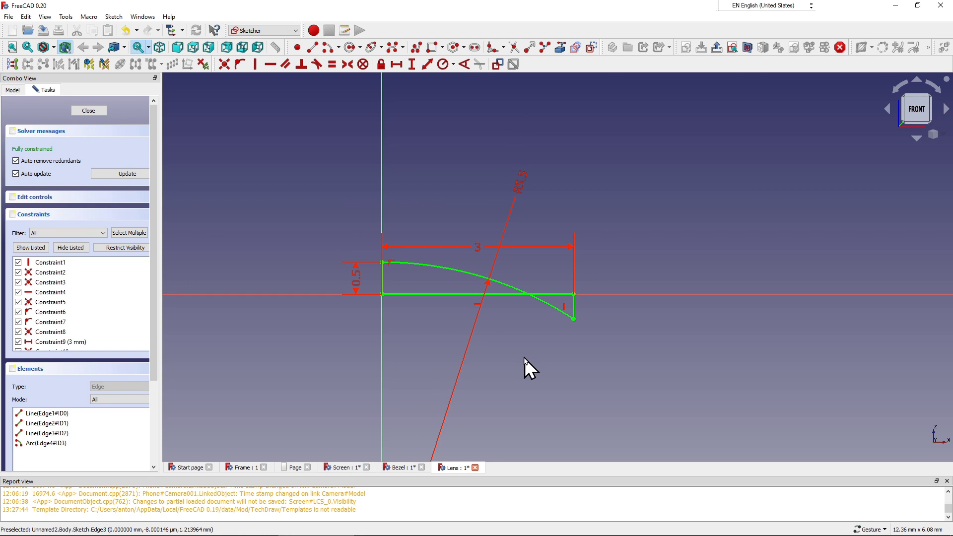
key(i)
click(573, 319)
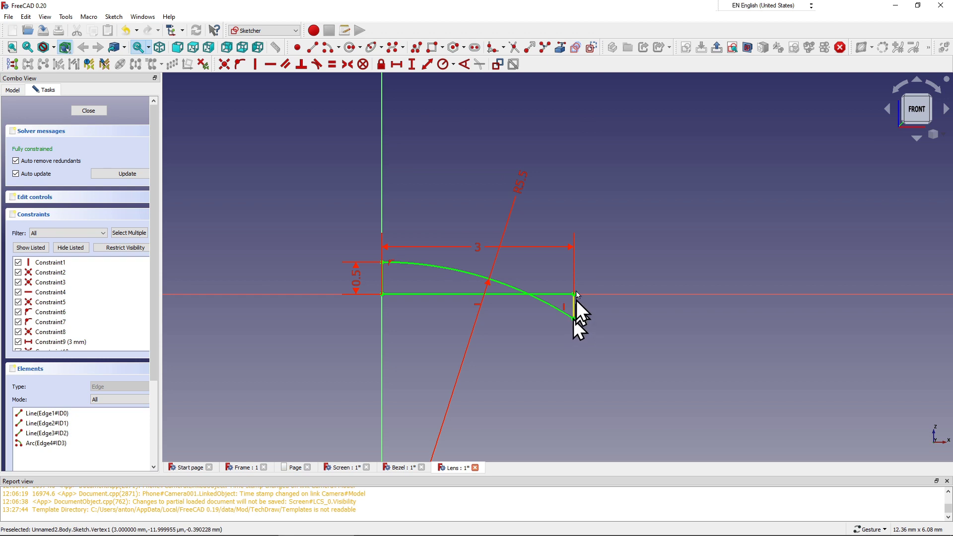
click(520, 184)
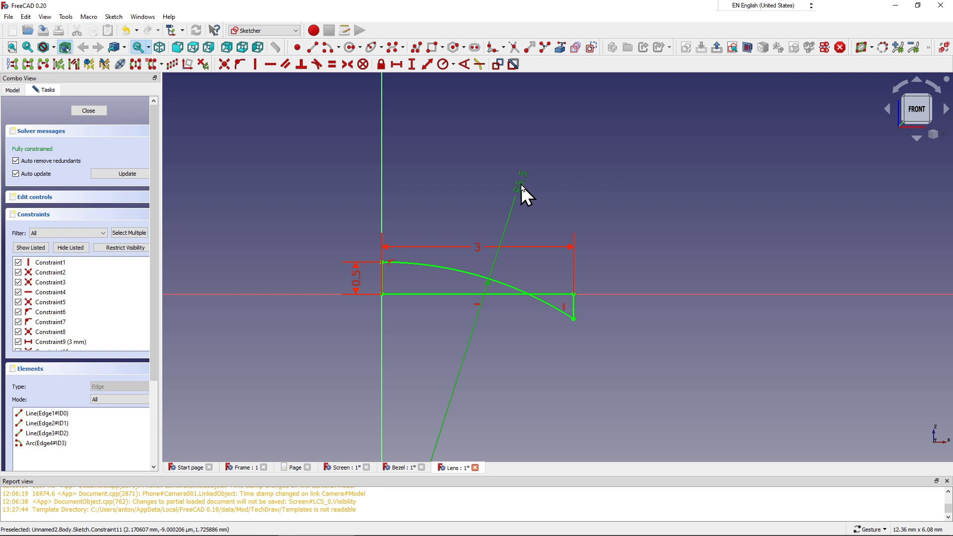
click(520, 187)
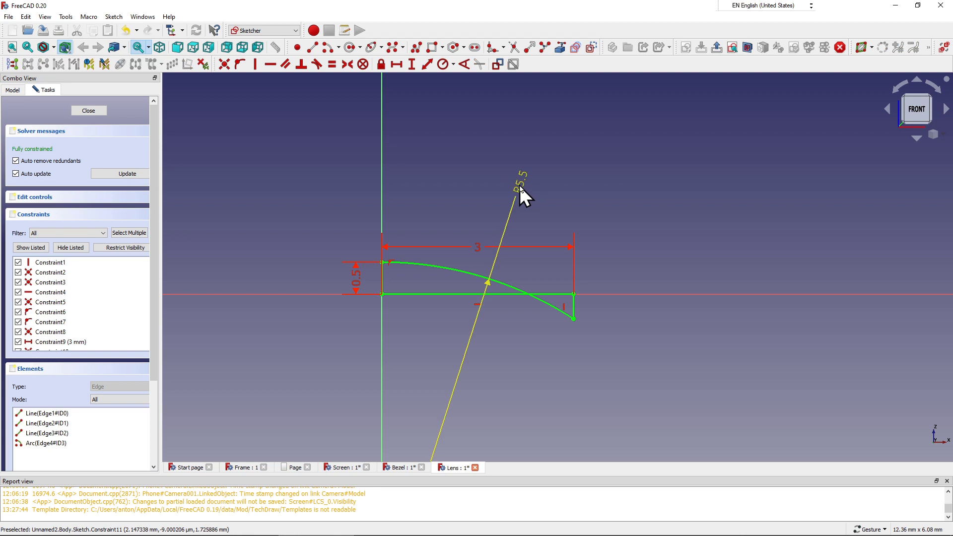
click(519, 186)
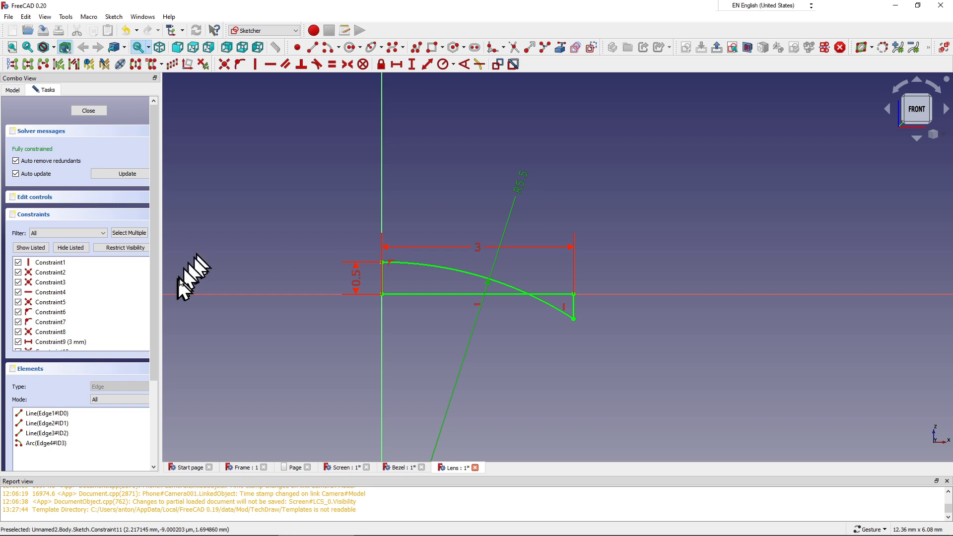
Step: Delete the 5.5 mm radius constraint from the Constraints list
scroll(153, 293, down, 5)
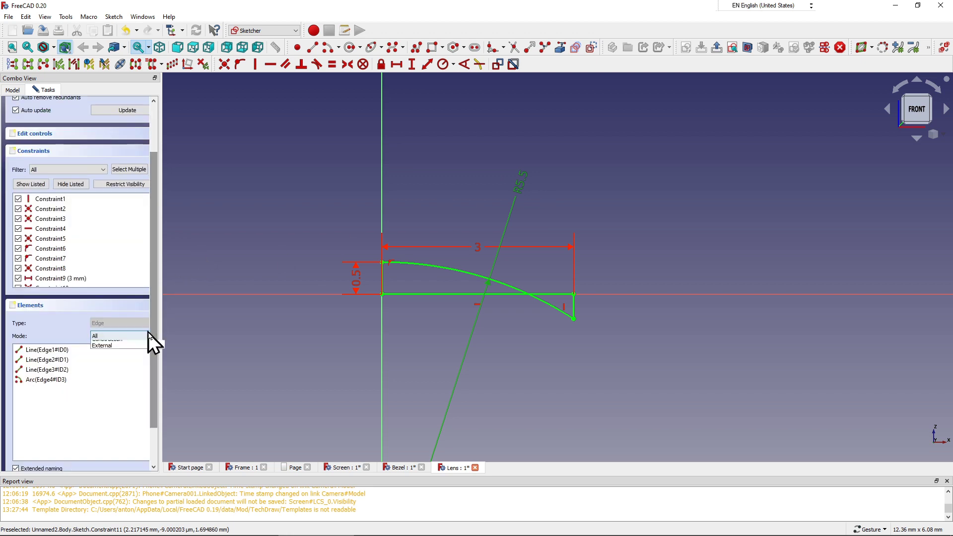
click(146, 336)
click(125, 240)
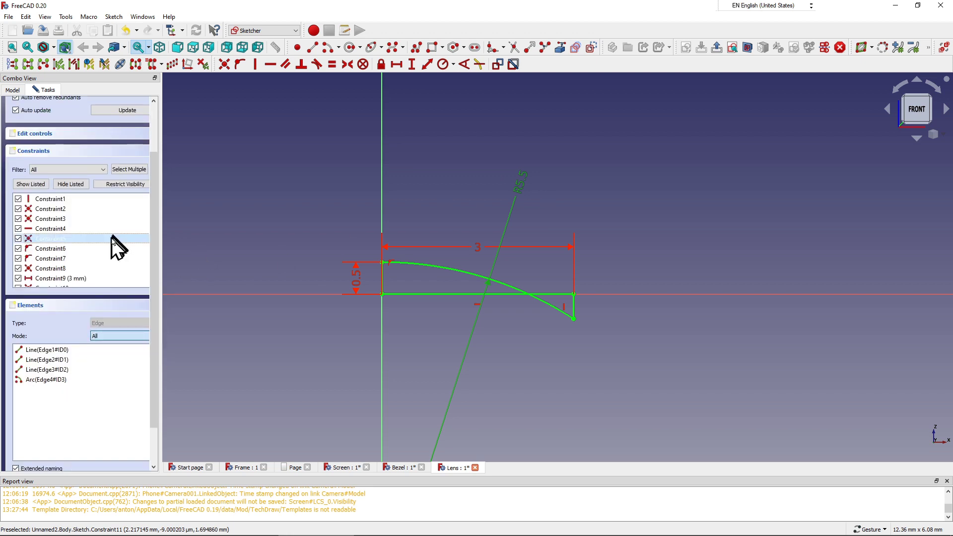
scroll(125, 243, down, 2)
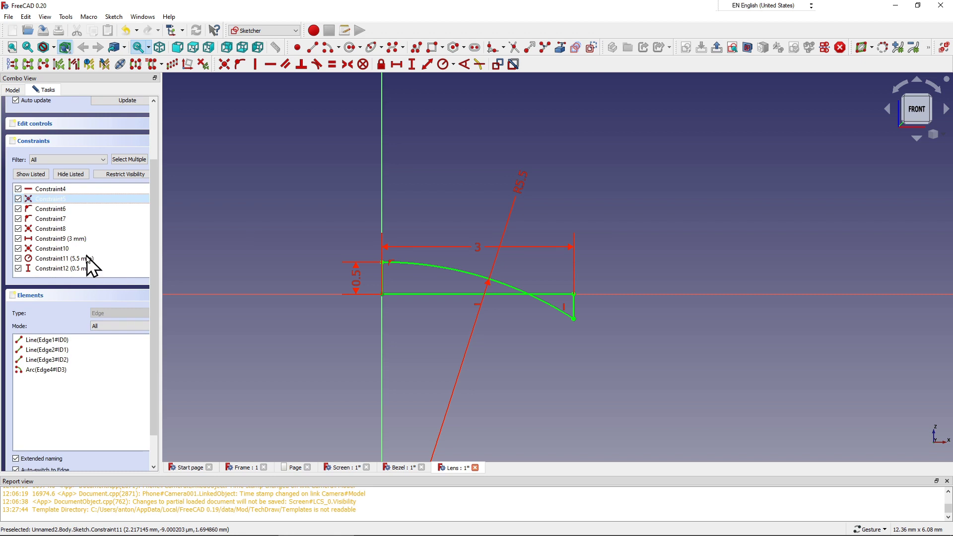
click(80, 259)
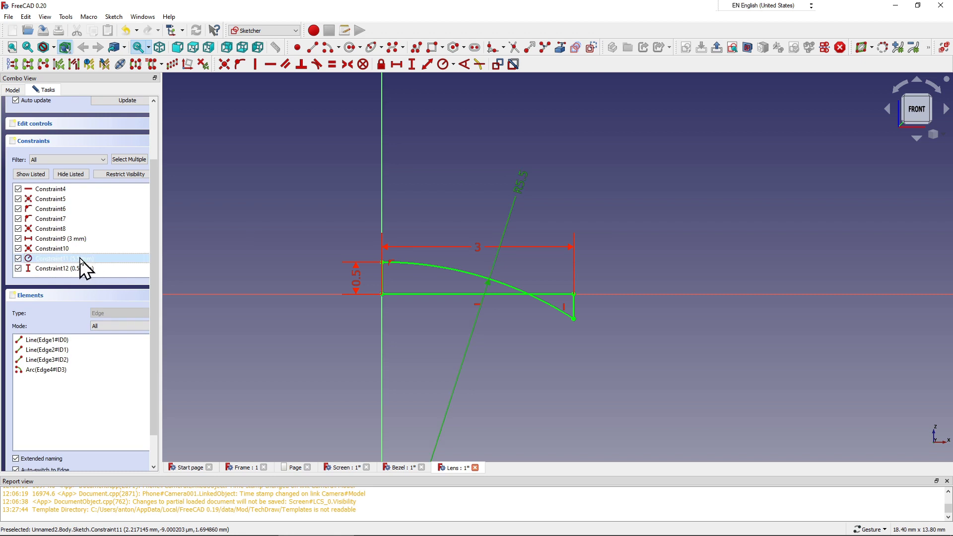
right_click(119, 259)
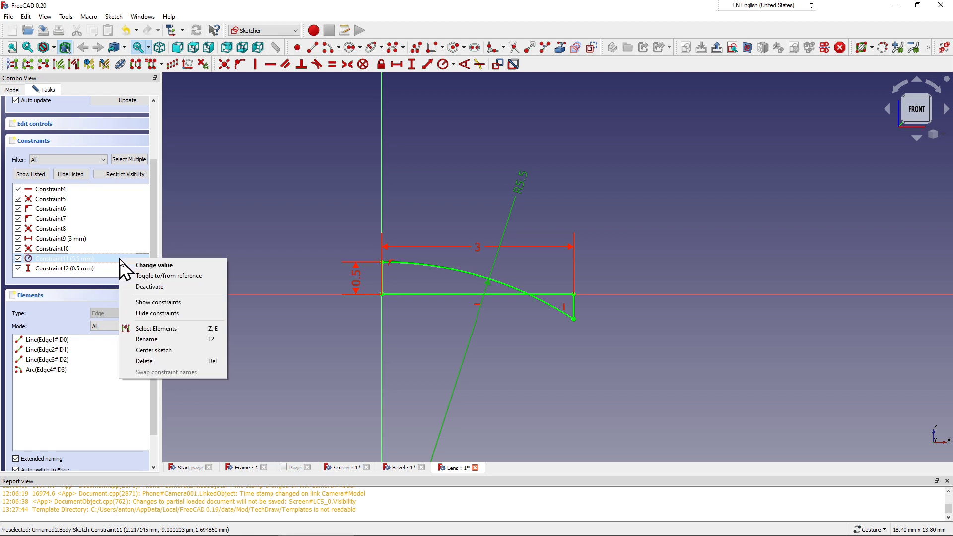
click(144, 360)
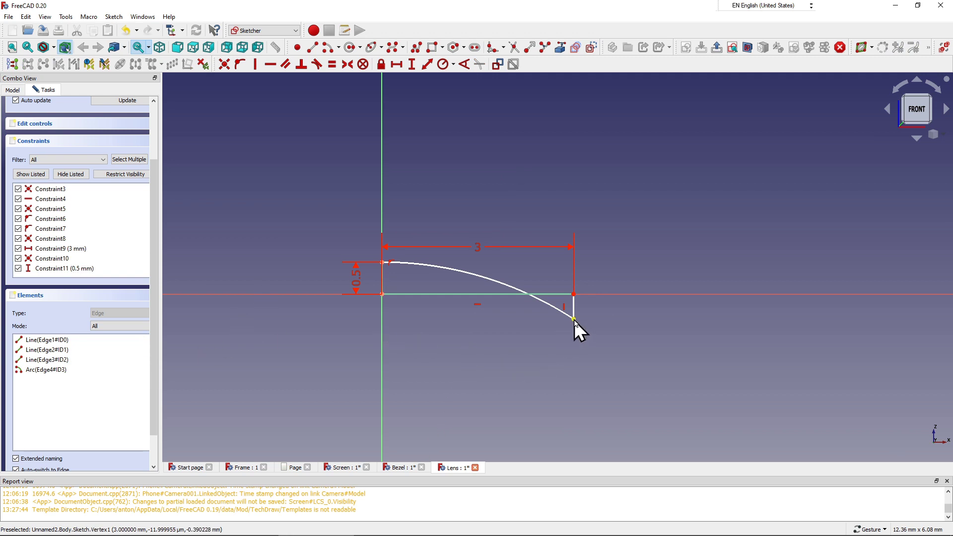
Step: Raise the arc's right end to the X axis and constrain the arc radius to 14 mm
drag(574, 320, 573, 284)
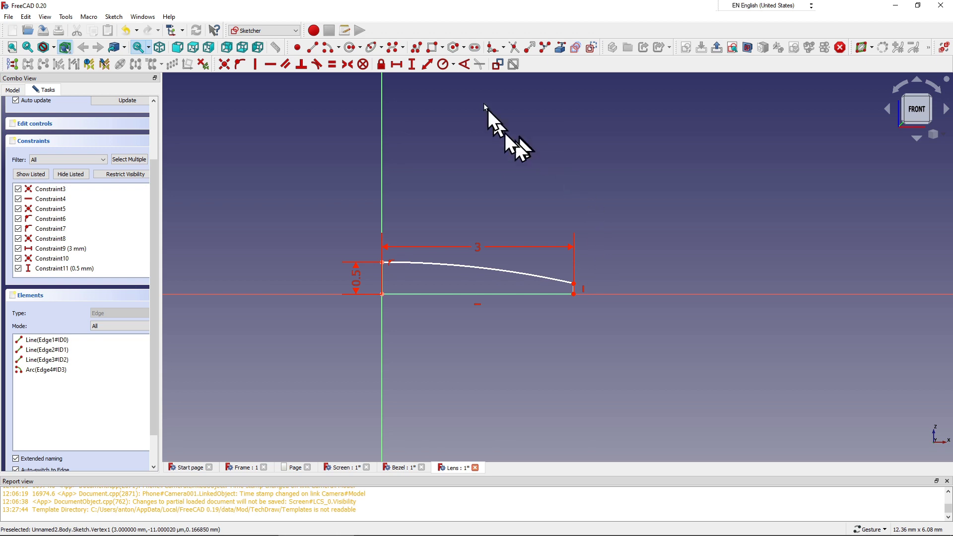
click(444, 69)
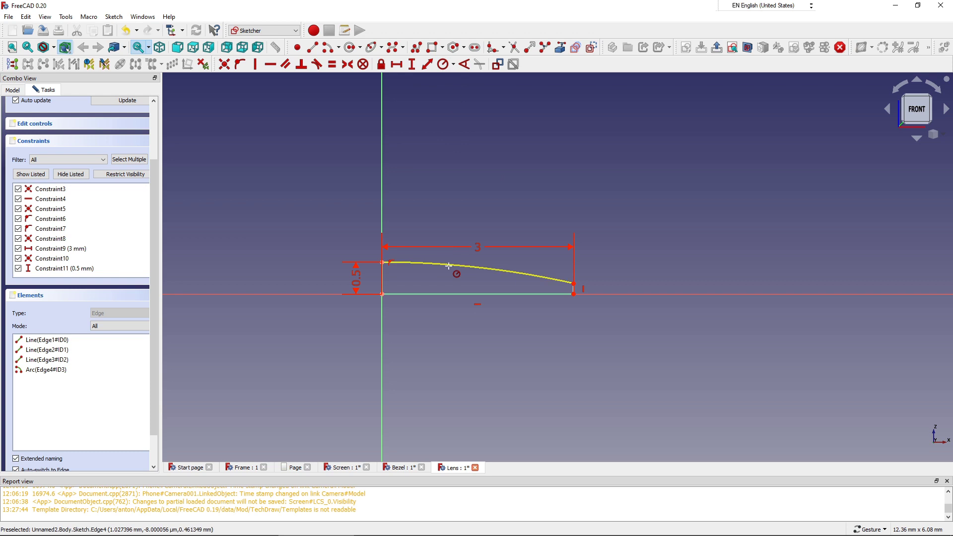
click(449, 267)
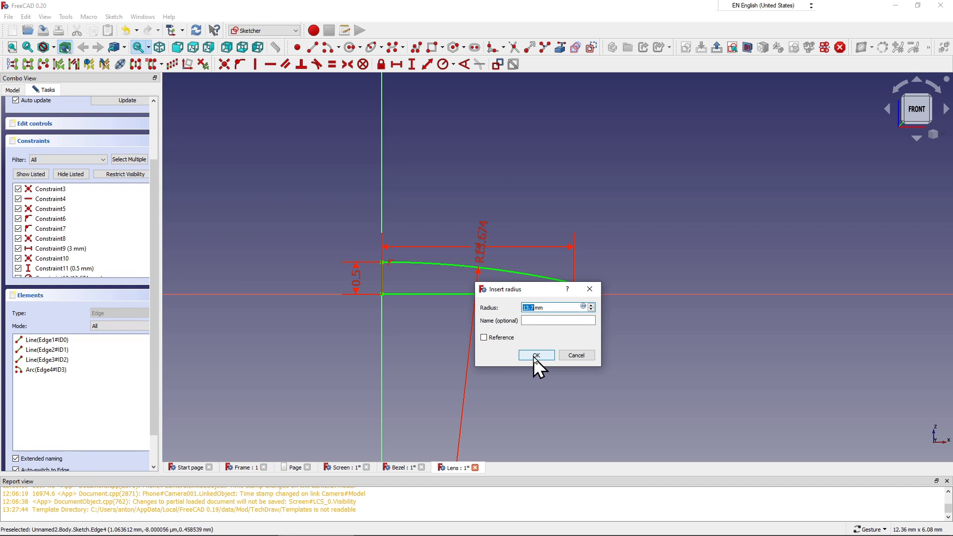
text(1)
text(4)
click(532, 353)
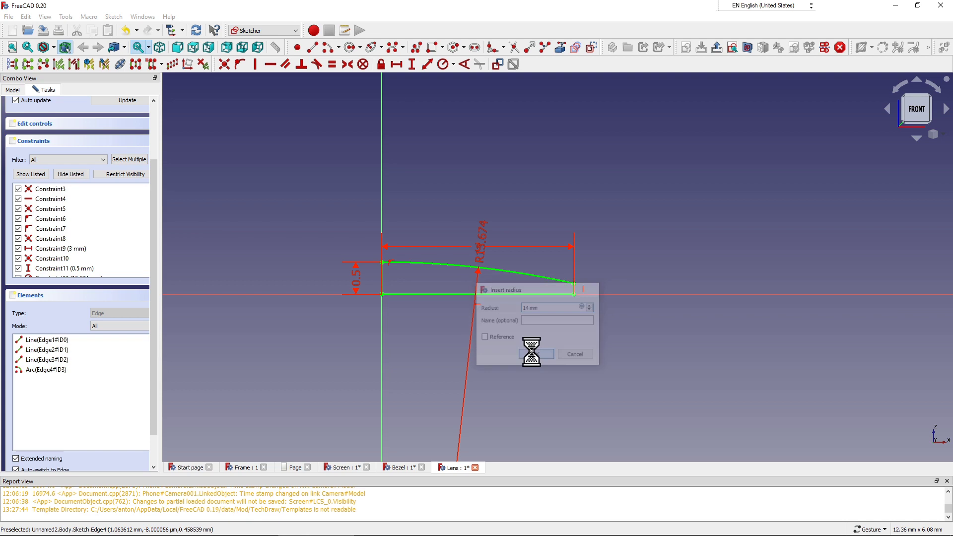
right_click(486, 213)
mouse_move(485, 237)
mouse_down()
mouse_move(538, 179)
mouse_move(560, 174)
mouse_up()
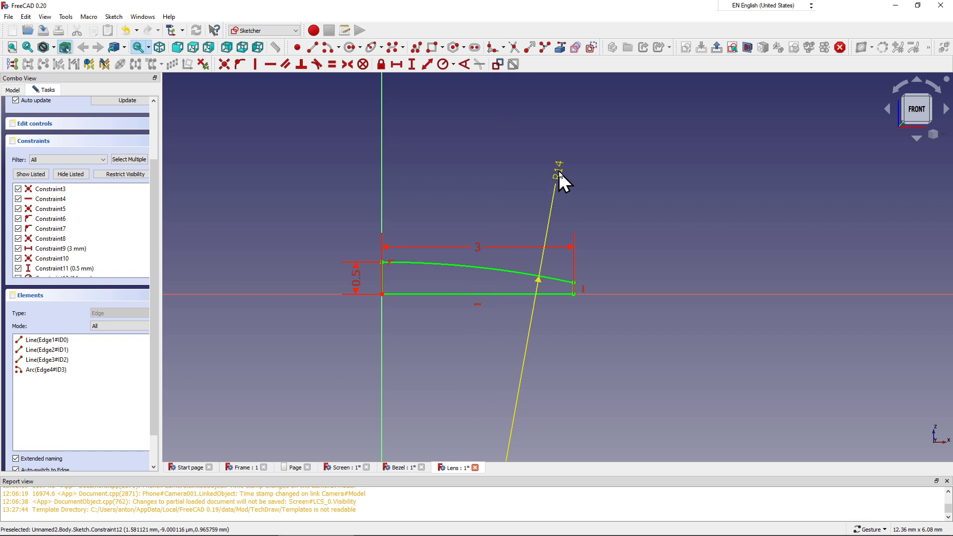
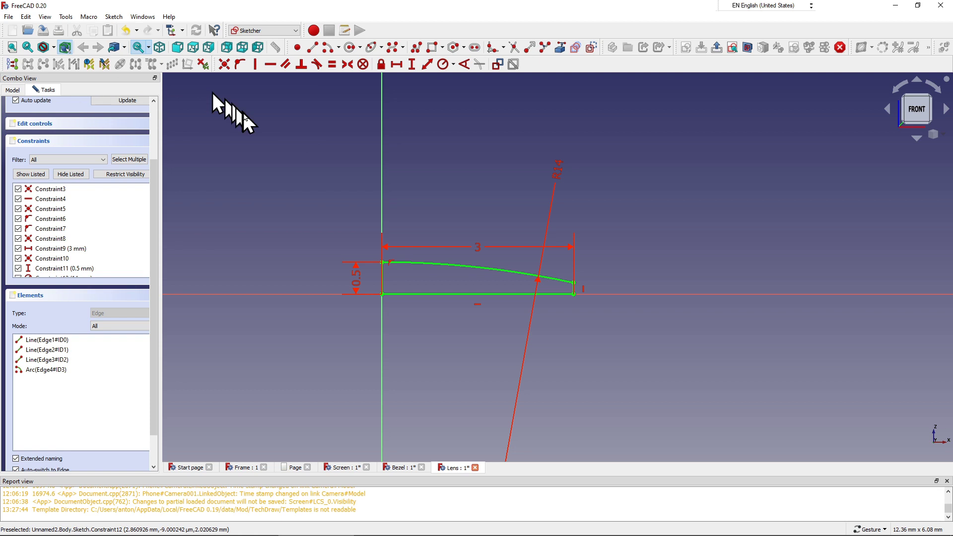
Step: Close the fully constrained lens profile sketch and return to Part Design
scroll(234, 130, up, 2)
scroll(150, 183, up, 3)
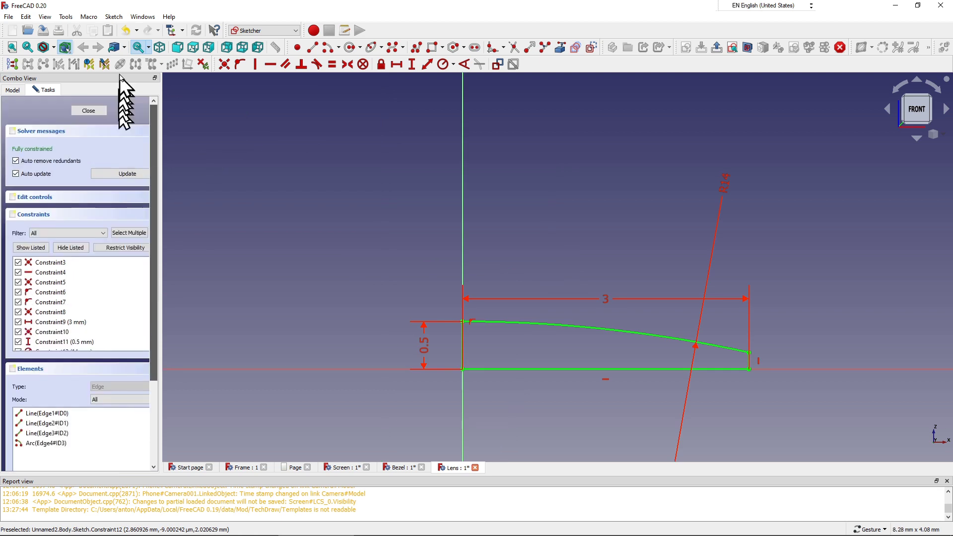
click(94, 115)
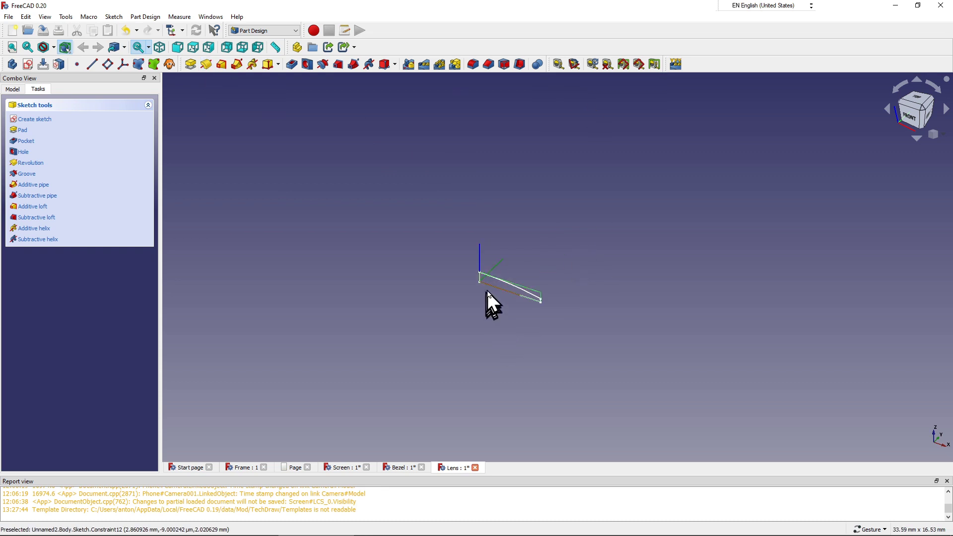
Step: Zoom and orbit the 3D view to inspect the thin, gently curved lens profile
scroll(487, 292, up, 1)
scroll(493, 277, up, 2)
scroll(491, 273, up, 2)
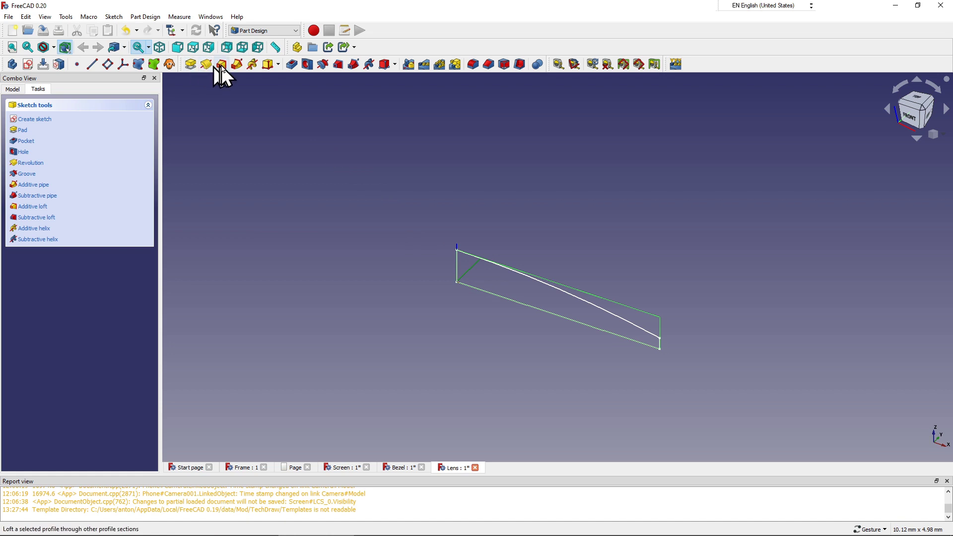
scroll(446, 298, up, 2)
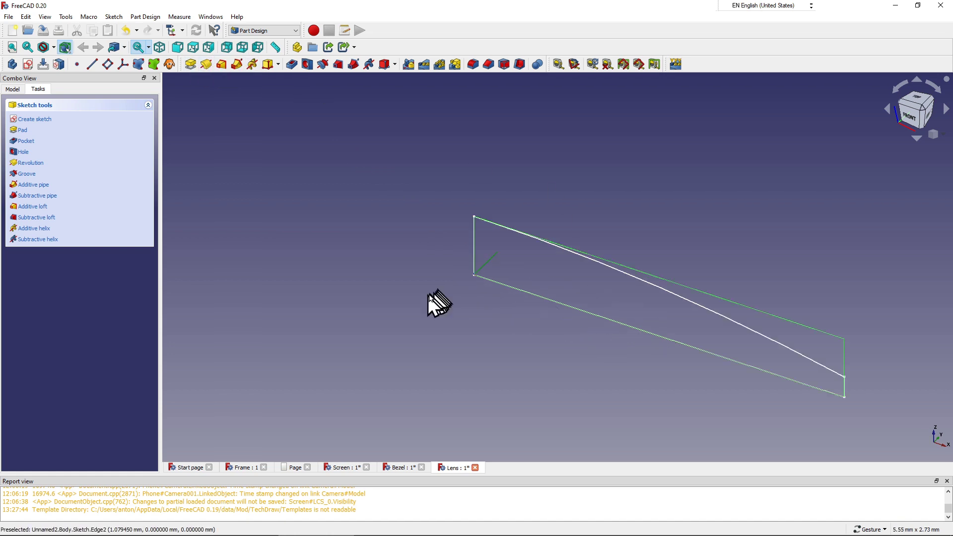
scroll(472, 288, up, 2)
mouse_move(549, 330)
mouse_down()
mouse_move(558, 159)
mouse_move(529, 226)
mouse_move(574, 266)
mouse_move(550, 323)
mouse_up()
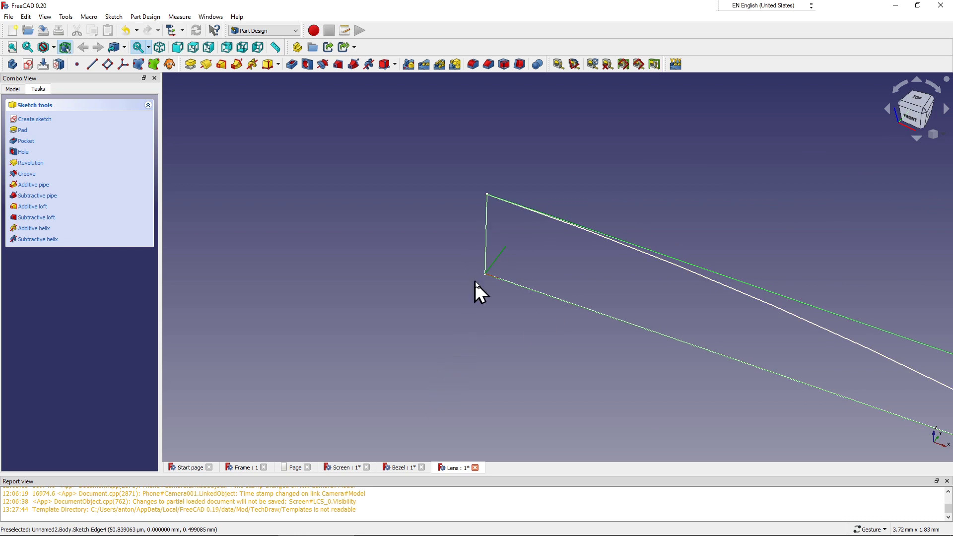
scroll(475, 282, up, 2)
scroll(510, 270, up, 2)
scroll(492, 277, up, 2)
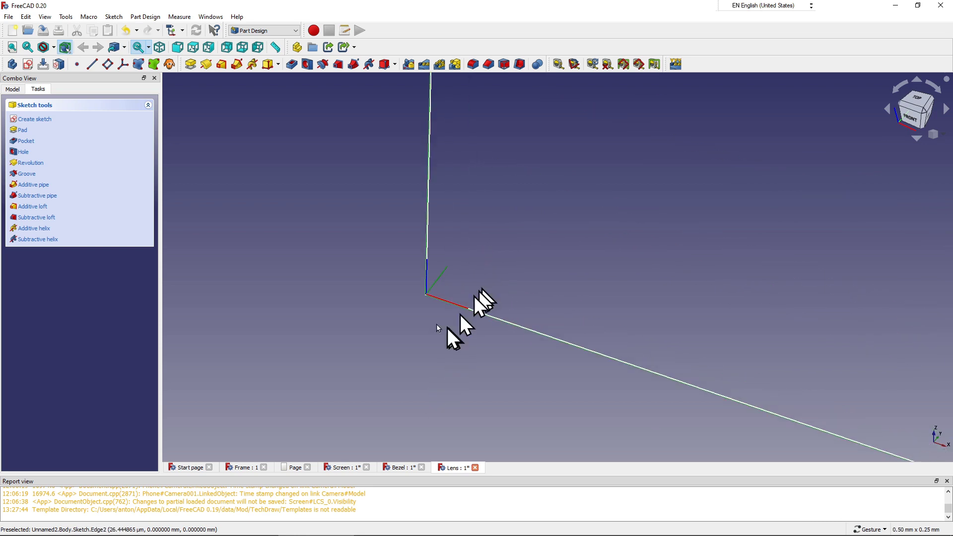
mouse_move(404, 314)
mouse_down()
mouse_move(463, 236)
mouse_move(511, 219)
mouse_move(529, 229)
mouse_move(431, 298)
mouse_move(420, 329)
mouse_up()
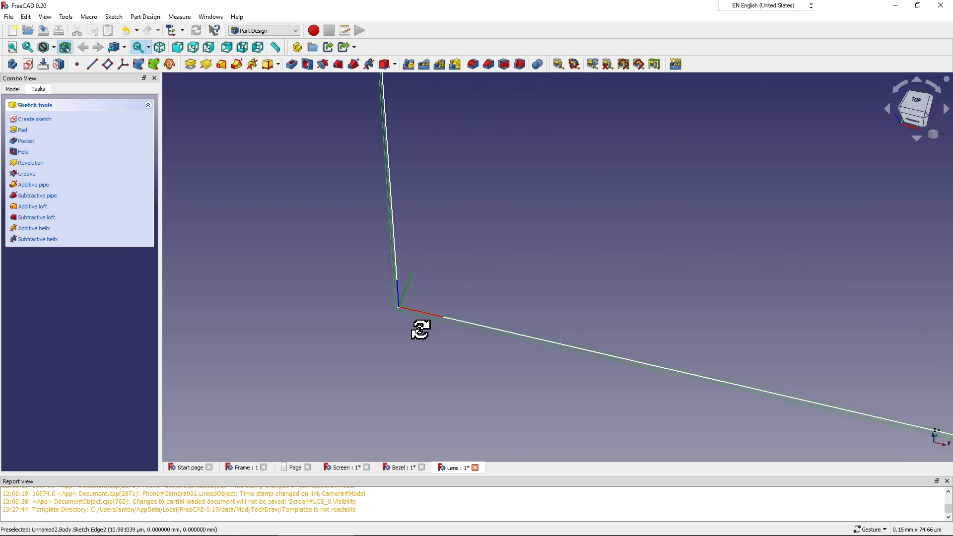
scroll(457, 284, down, 2)
scroll(457, 282, down, 1)
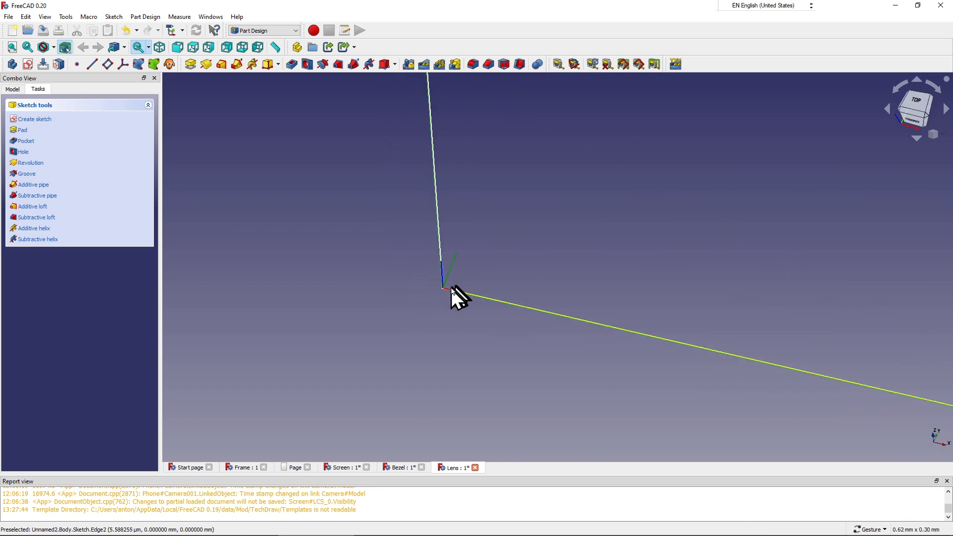
scroll(450, 287, down, 2)
scroll(403, 307, down, 2)
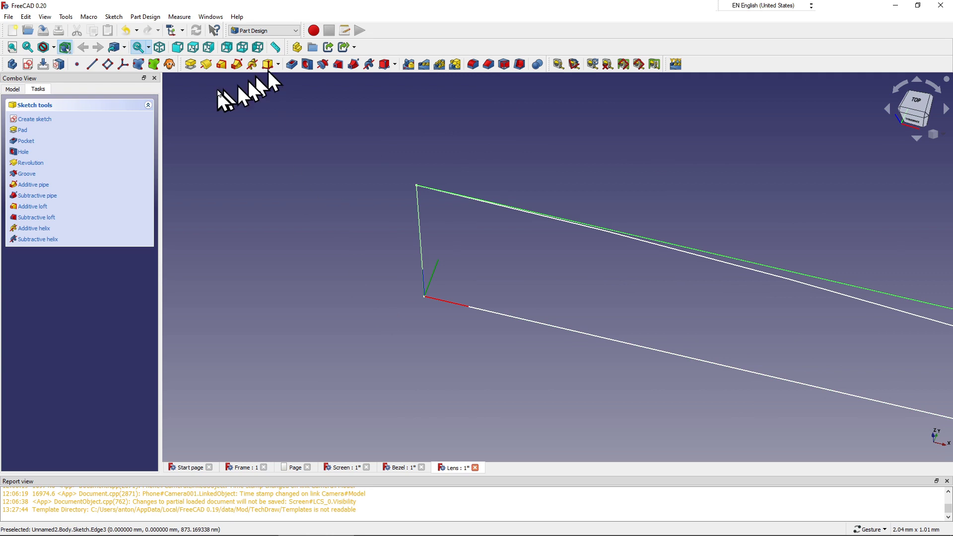
Step: Revolve the lens profile 360° about the vertical sketch axis, checking the disc preview
click(207, 67)
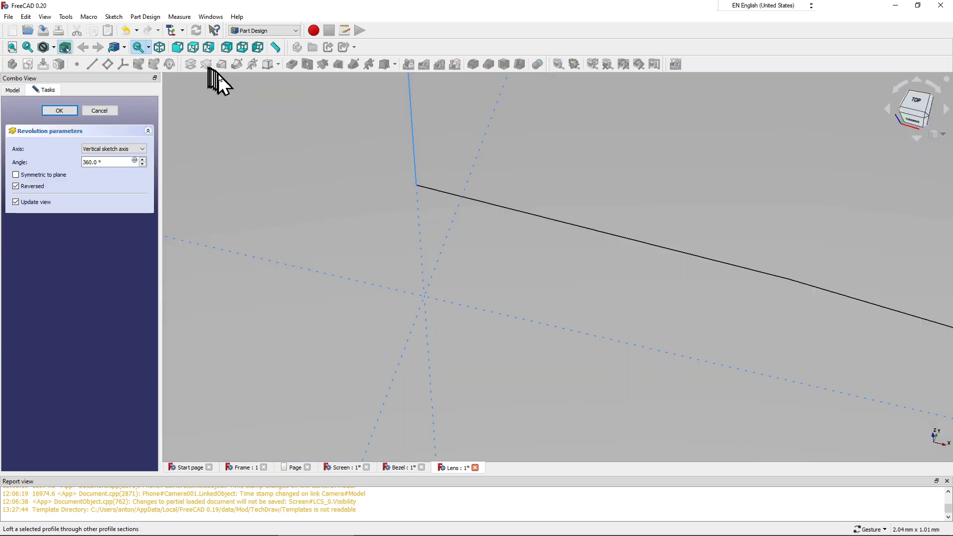
scroll(330, 213, down, 2)
scroll(347, 218, down, 3)
scroll(367, 213, down, 2)
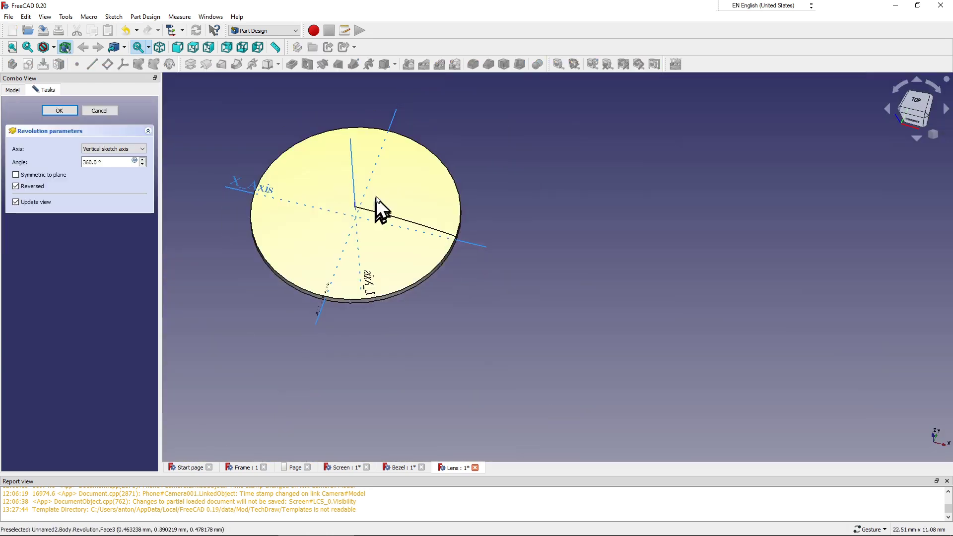
mouse_move(329, 224)
mouse_down()
mouse_move(268, 270)
mouse_move(372, 189)
mouse_move(388, 251)
mouse_move(471, 202)
mouse_move(483, 234)
mouse_move(514, 204)
mouse_up()
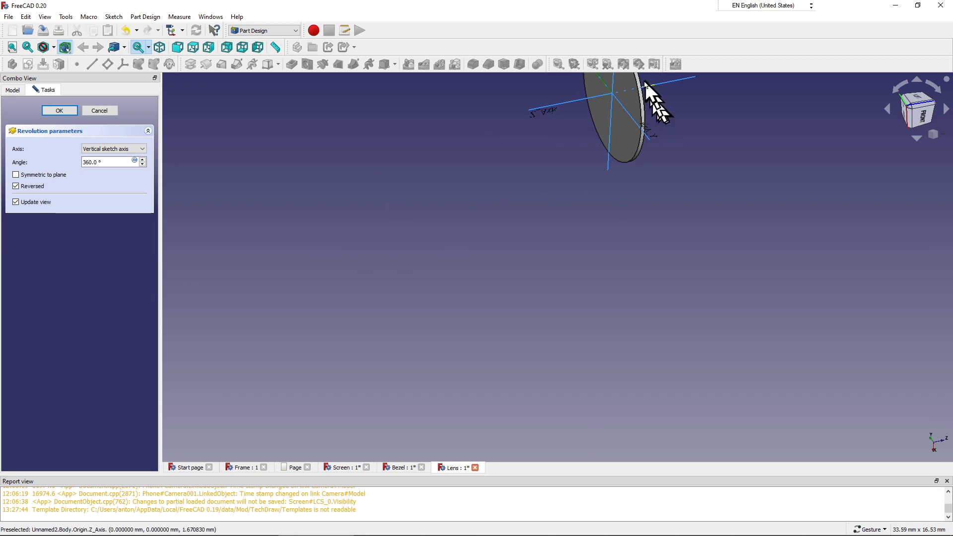
scroll(643, 97, up, 3)
scroll(615, 104, up, 3)
mouse_move(606, 106)
mouse_down()
mouse_move(510, 223)
mouse_move(436, 276)
mouse_move(422, 276)
mouse_up()
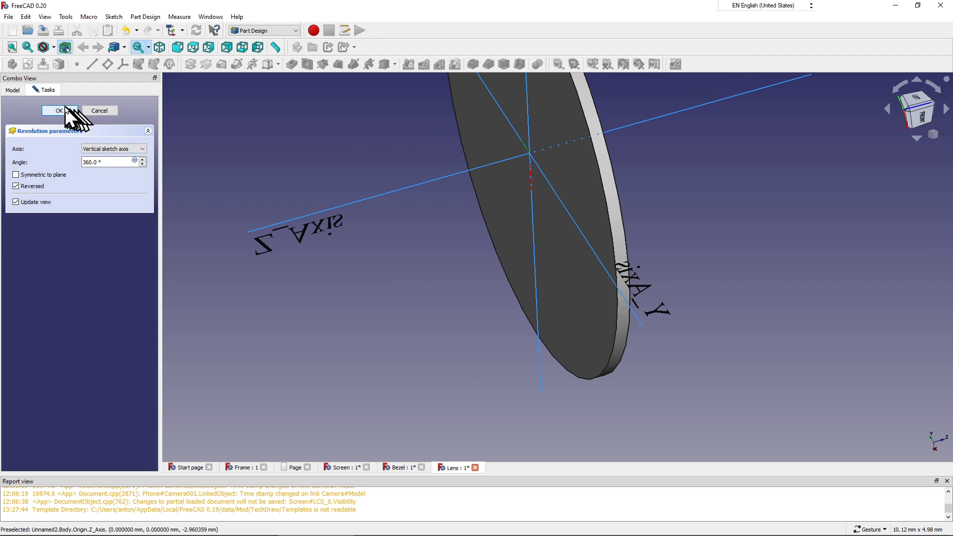
click(59, 110)
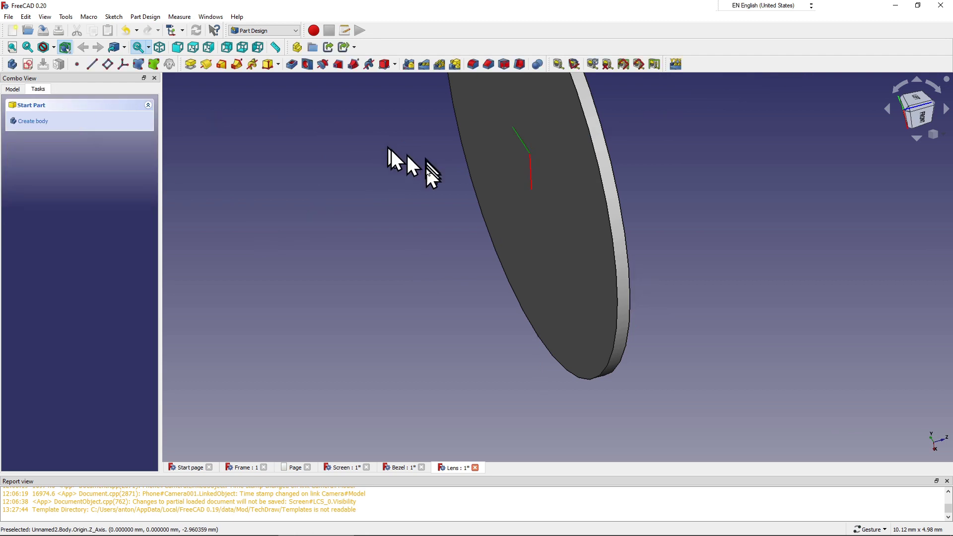
Step: Zoom out on the finished disc and select the lens Body in the model tree
mouse_move(527, 166)
mouse_down()
mouse_move(358, 210)
mouse_move(293, 274)
mouse_up()
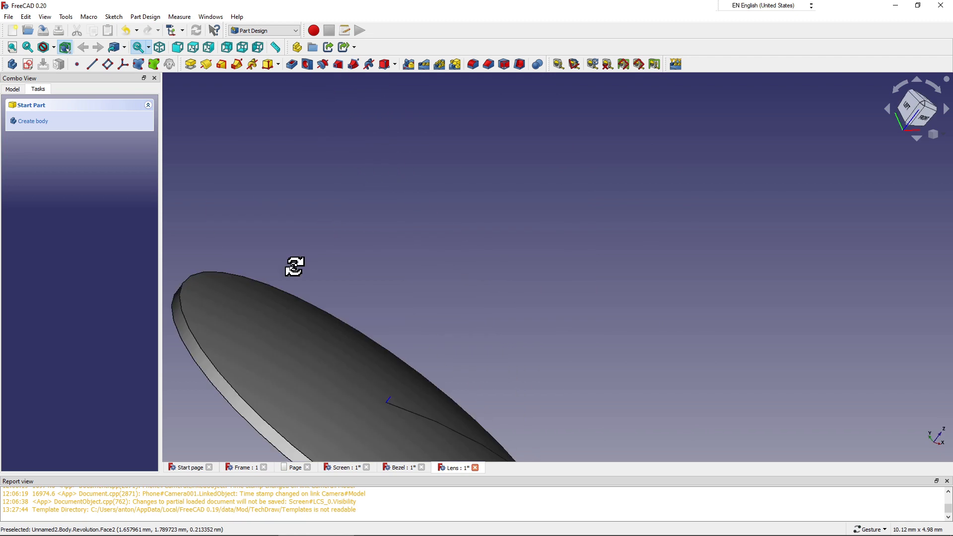
scroll(498, 151, down, 5)
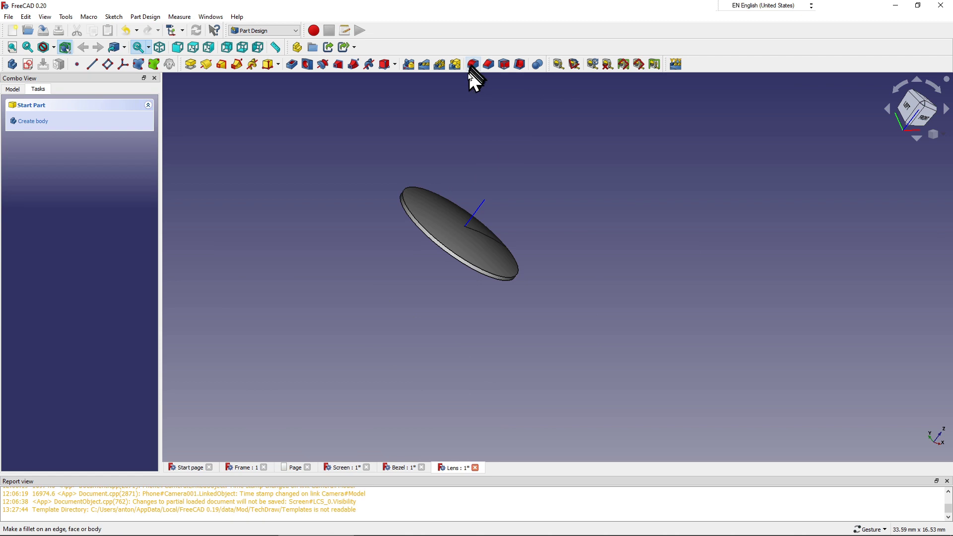
click(13, 90)
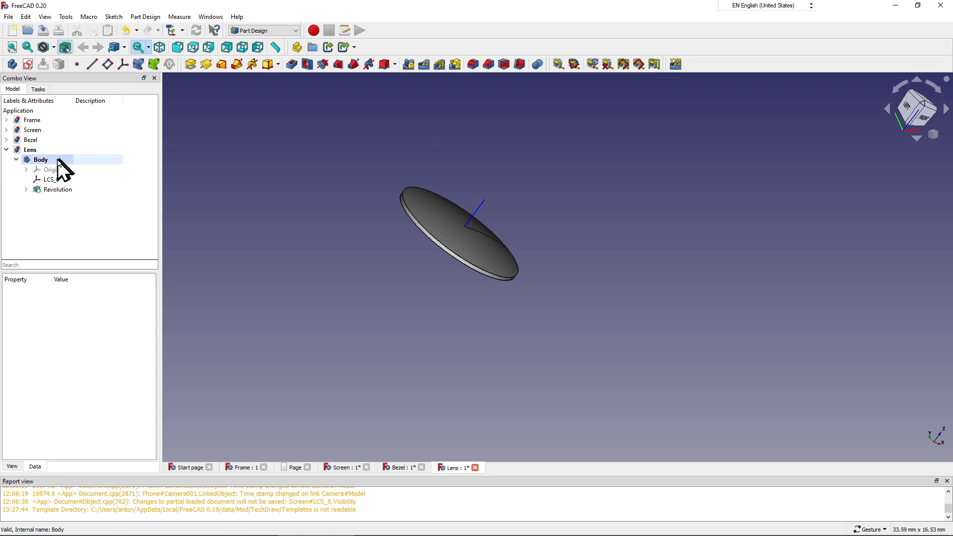
click(59, 161)
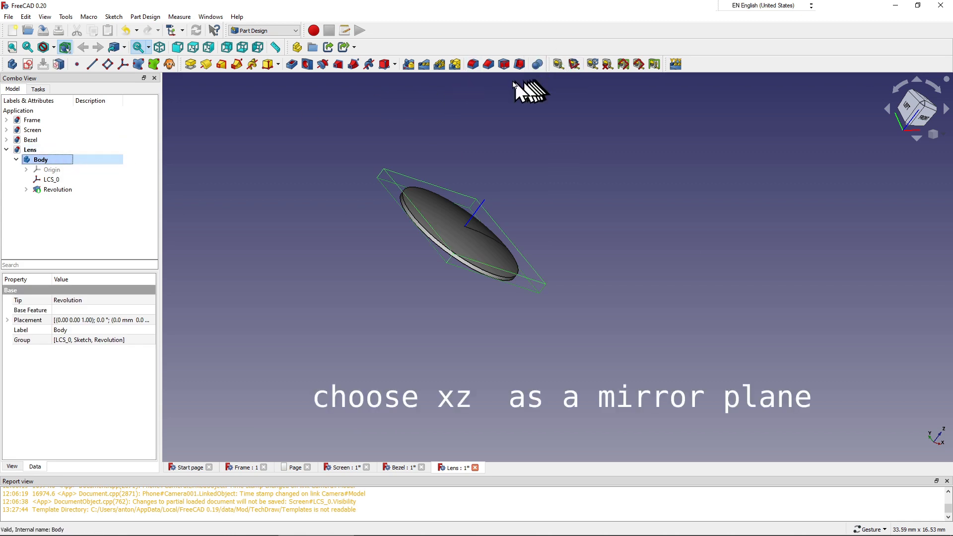
Step: Add a Mirrored feature of the Revolution and bring up the new Mirrored item's context menu
click(409, 67)
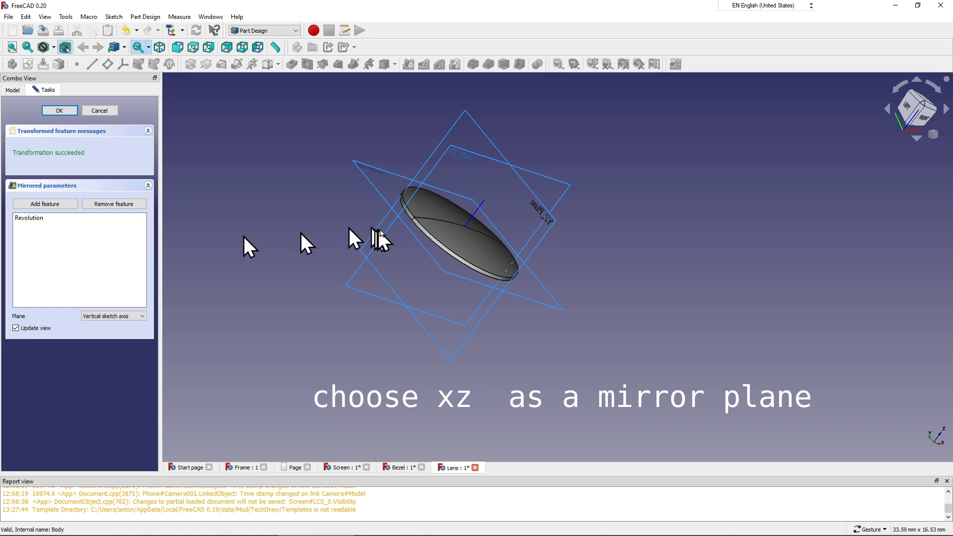
click(25, 218)
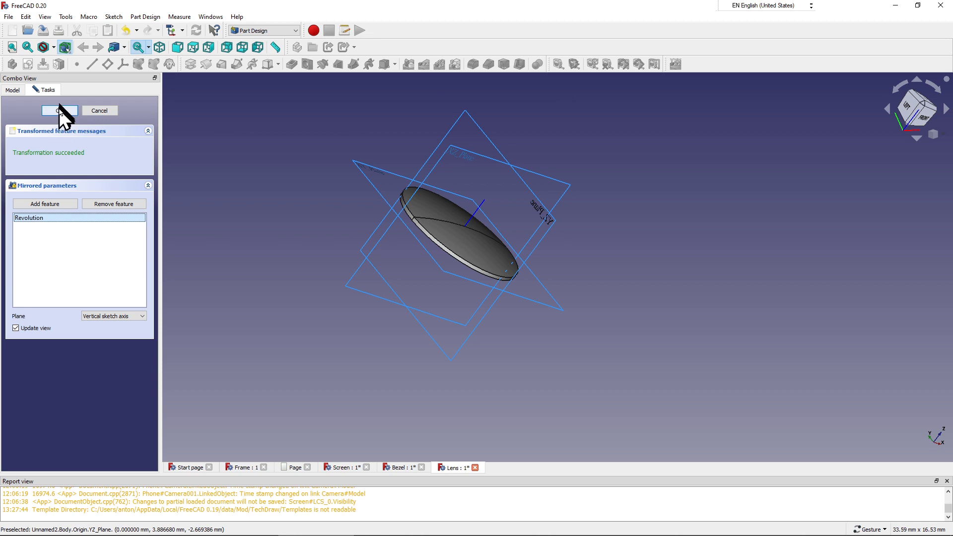
click(60, 111)
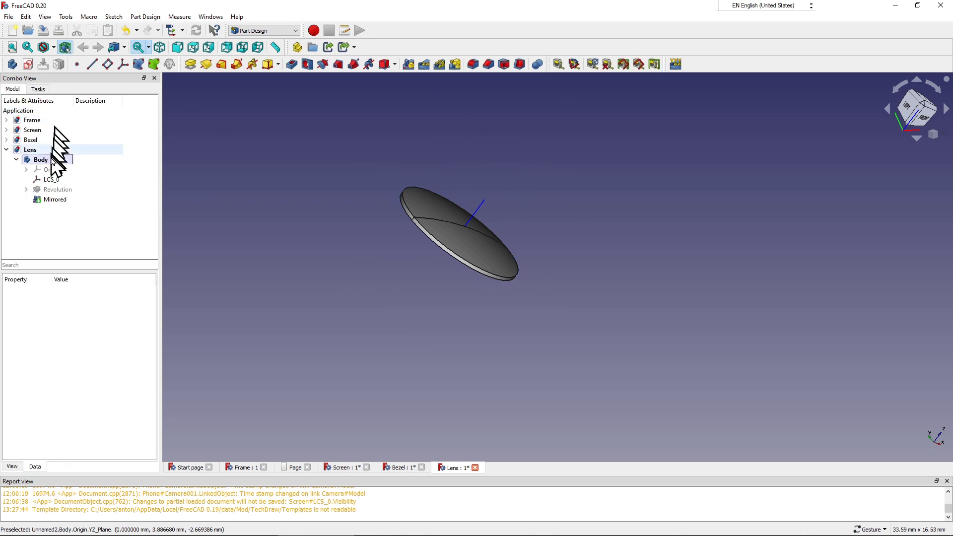
click(51, 201)
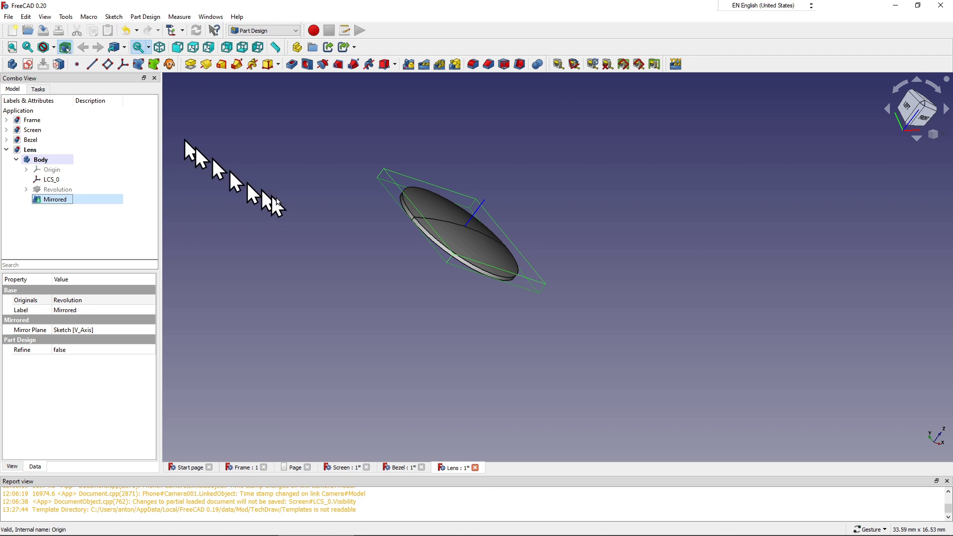
right_click(64, 203)
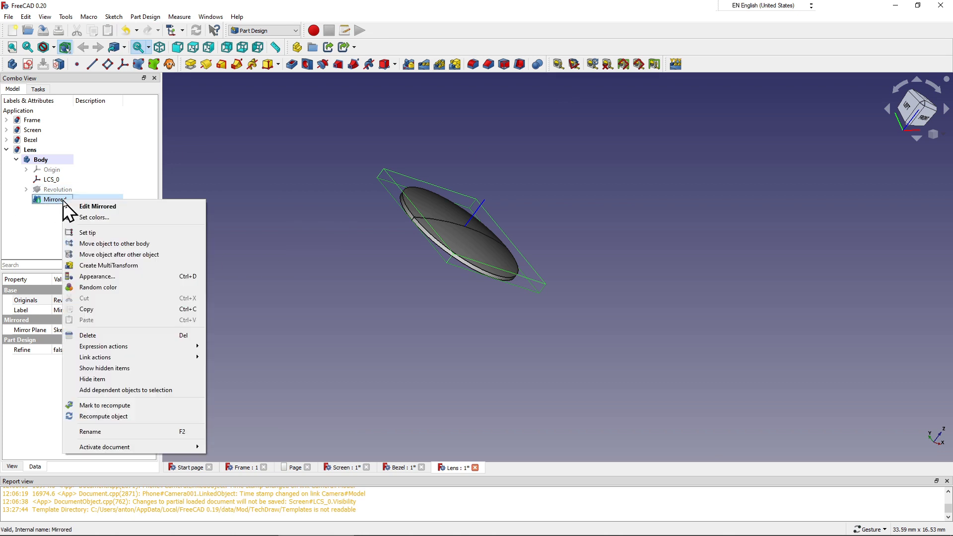
Step: Edit the Mirrored feature to reflect the disc across the XY plane, forming a biconvex lens
click(96, 207)
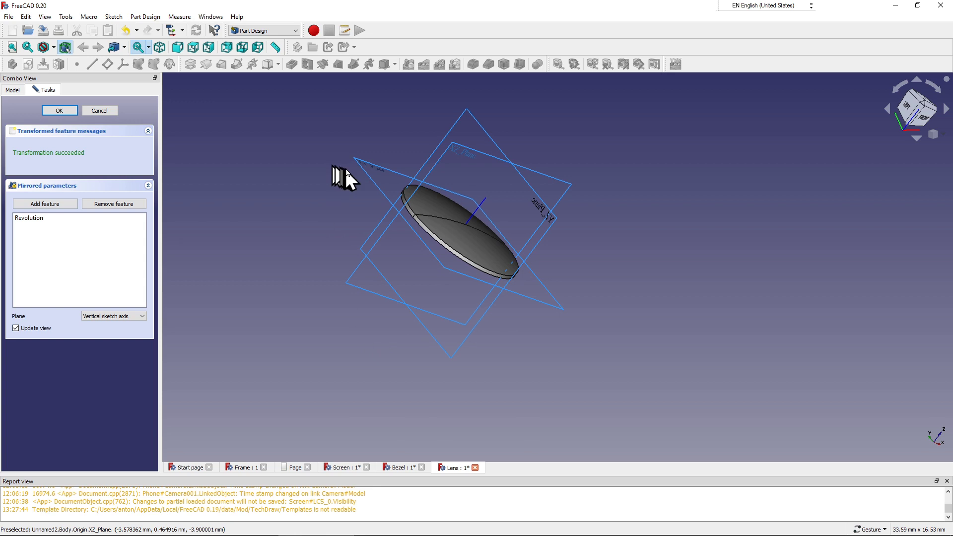
click(367, 173)
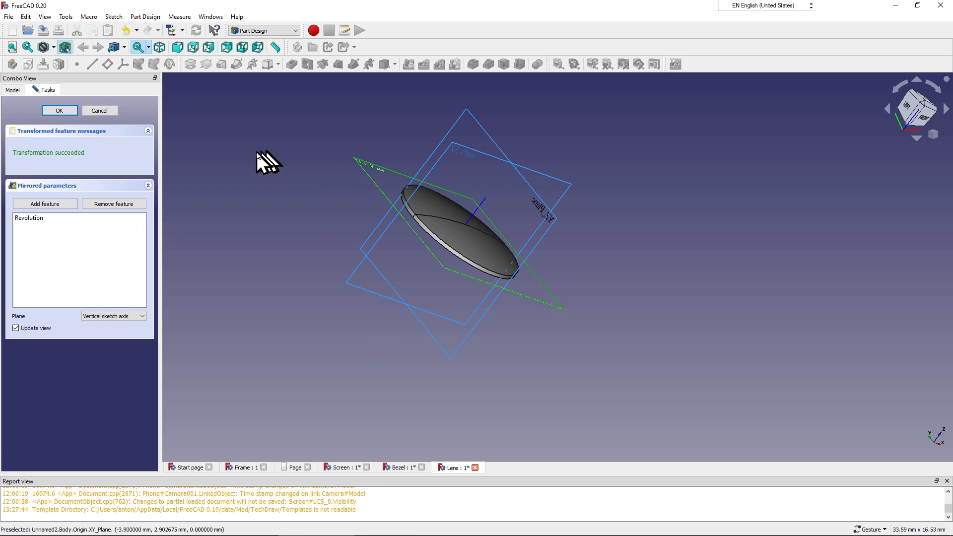
click(59, 207)
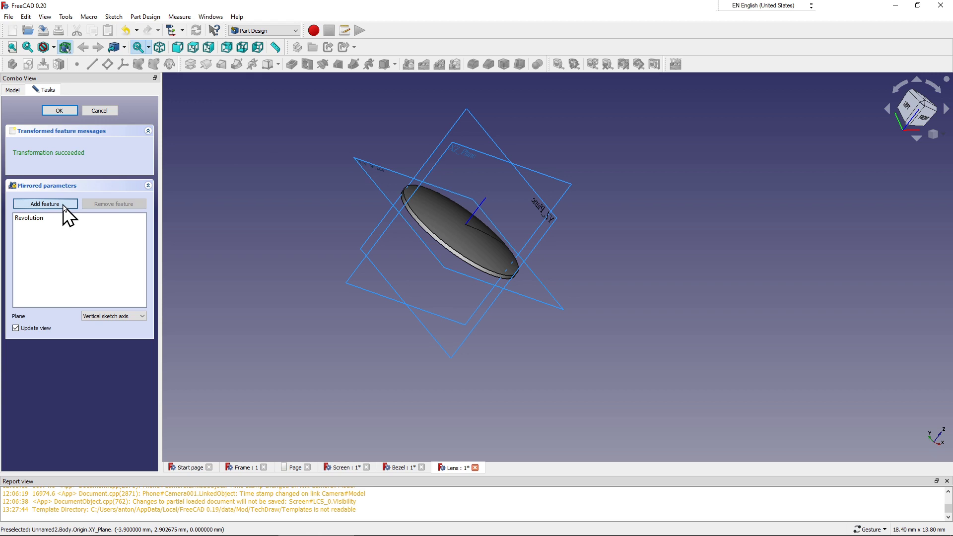
click(378, 194)
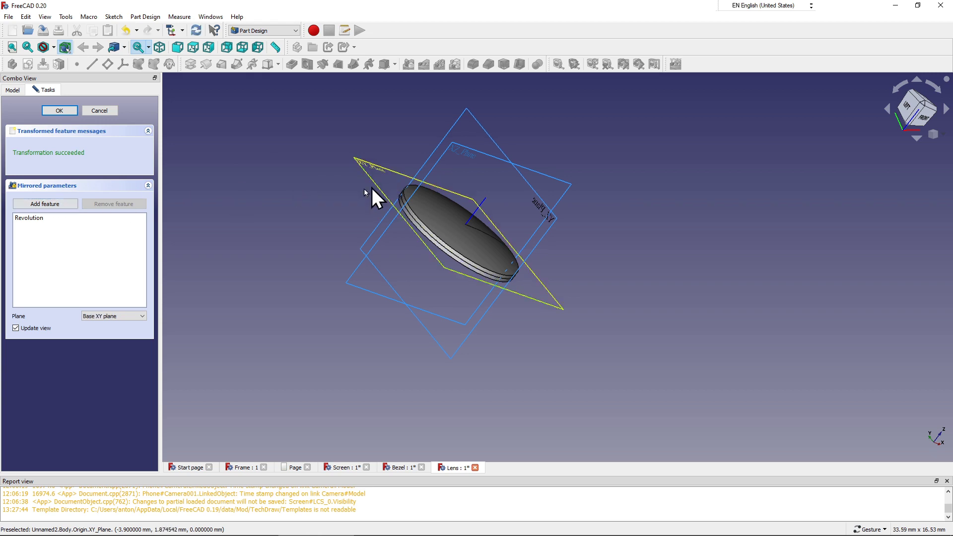
click(75, 203)
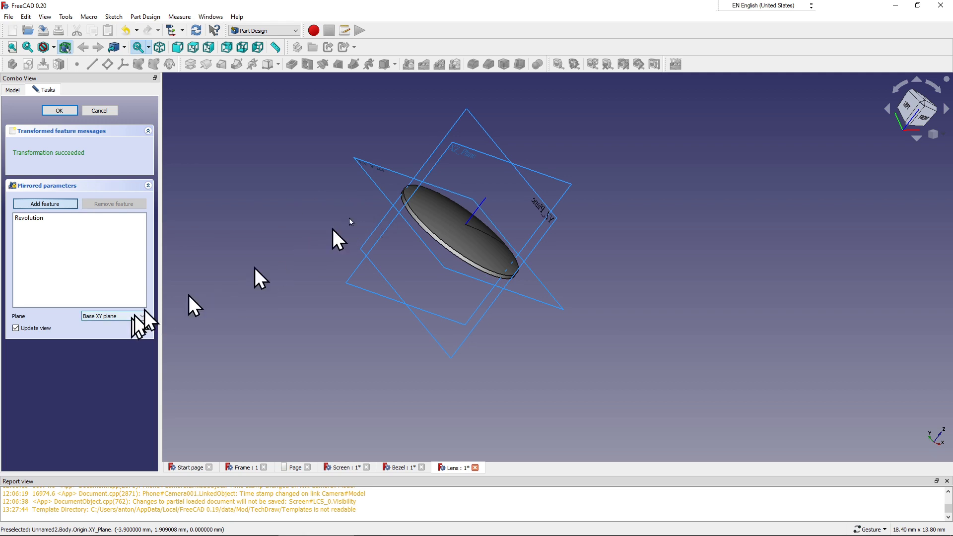
click(379, 187)
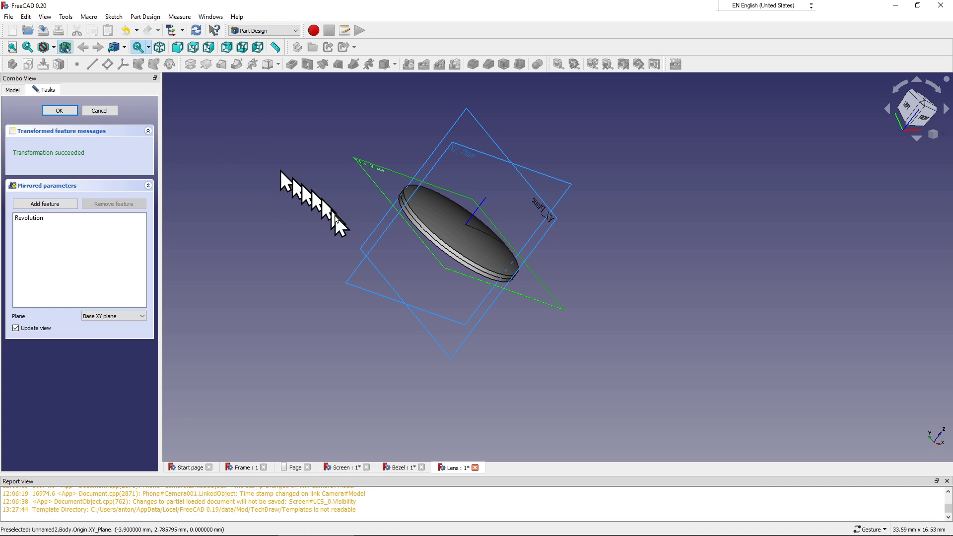
mouse_move(334, 227)
mouse_down()
mouse_move(434, 187)
mouse_move(433, 234)
mouse_move(396, 217)
mouse_move(389, 203)
mouse_up()
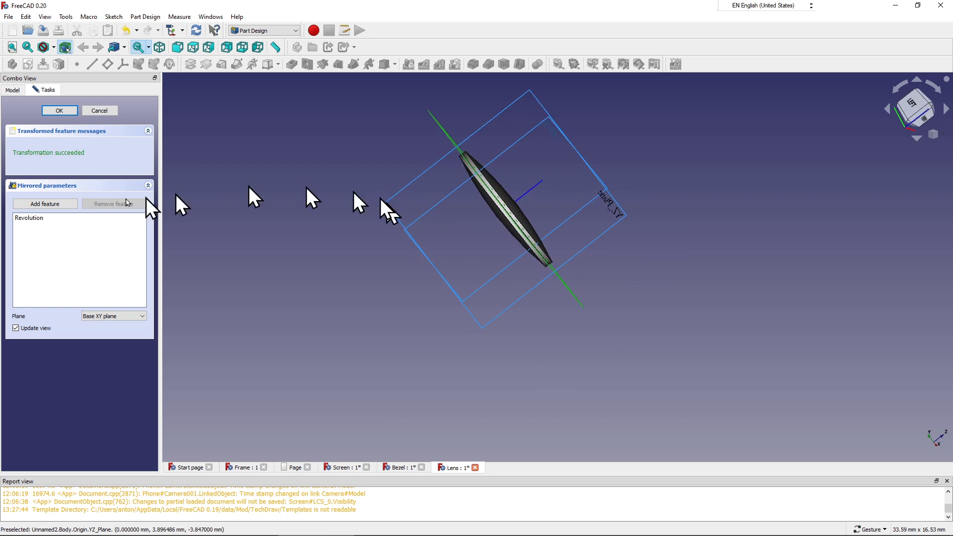
click(65, 112)
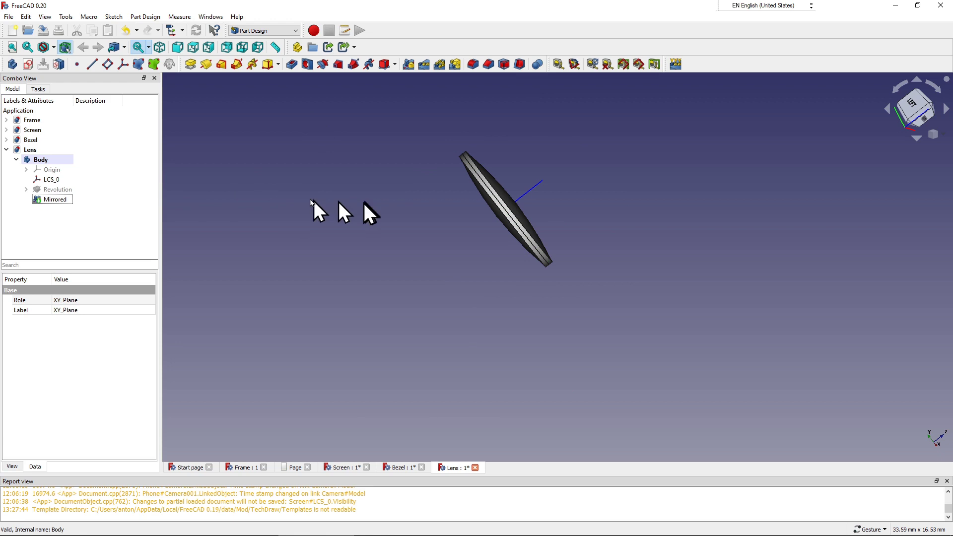
Step: Open the lens Body's Appearance settings and set its transparency to 84
click(54, 162)
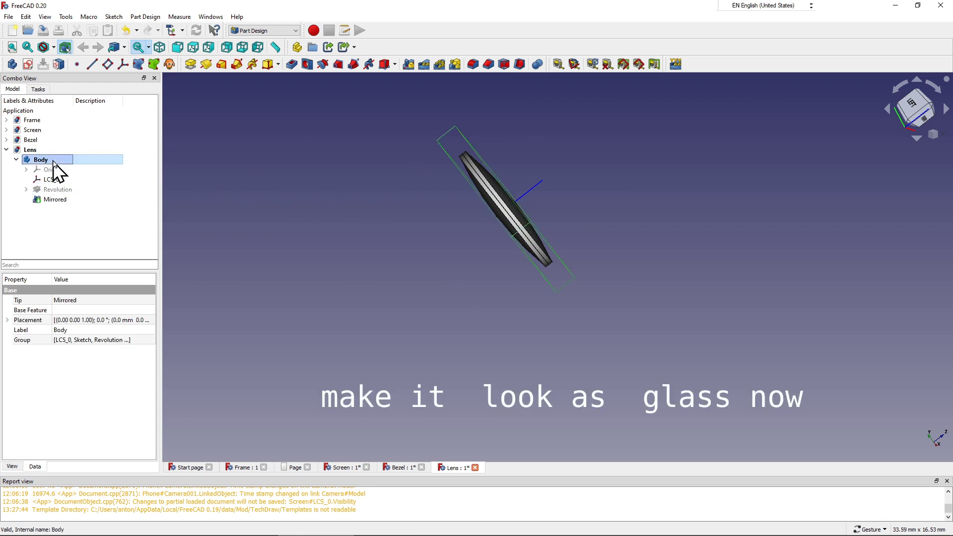
right_click(53, 161)
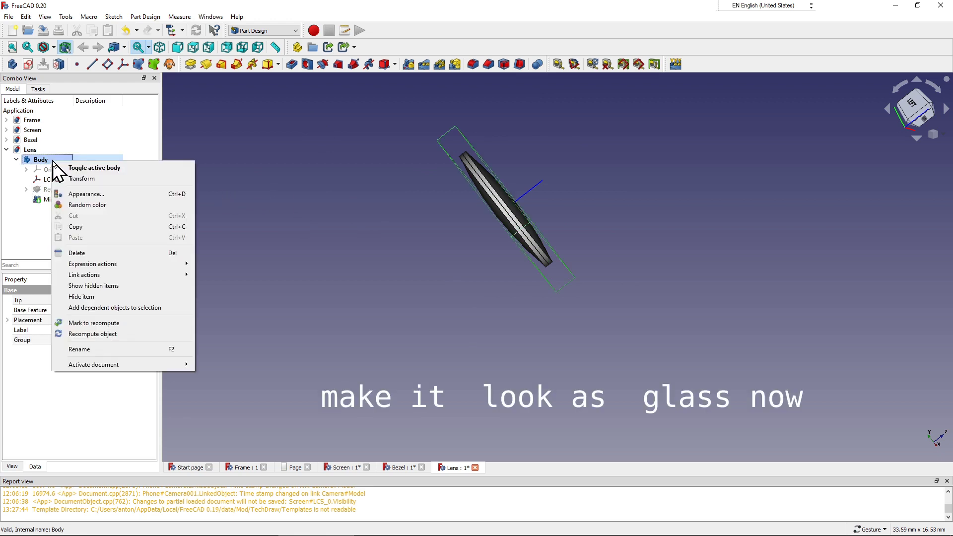
click(84, 194)
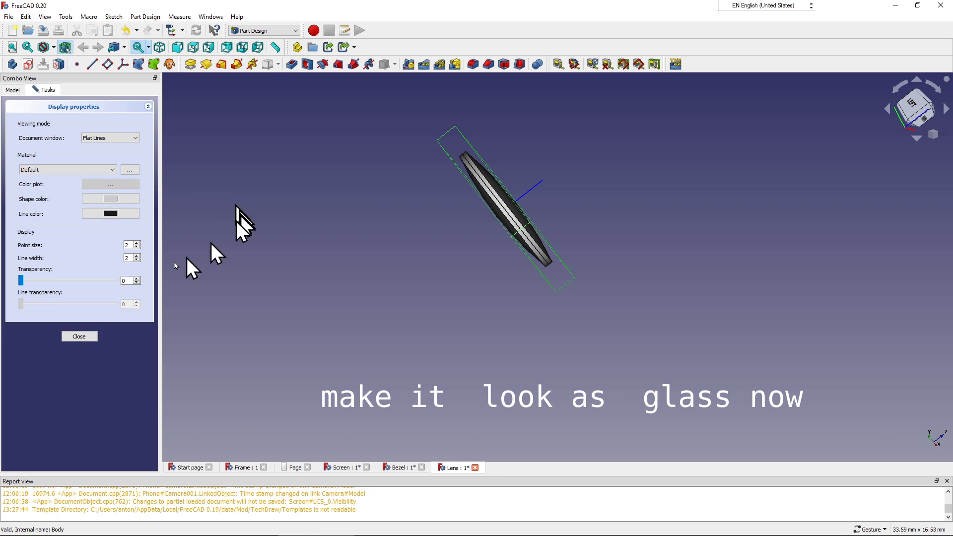
click(102, 281)
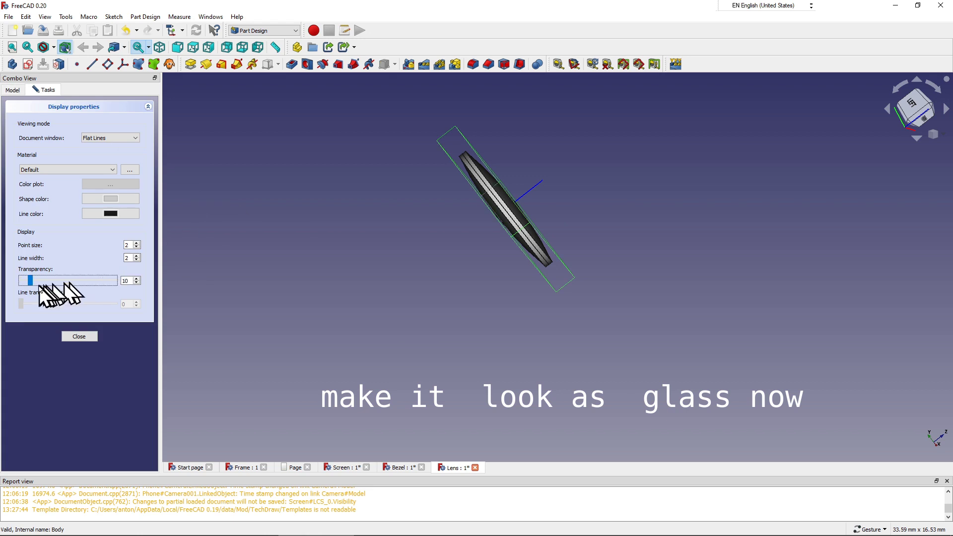
drag(30, 281, 98, 282)
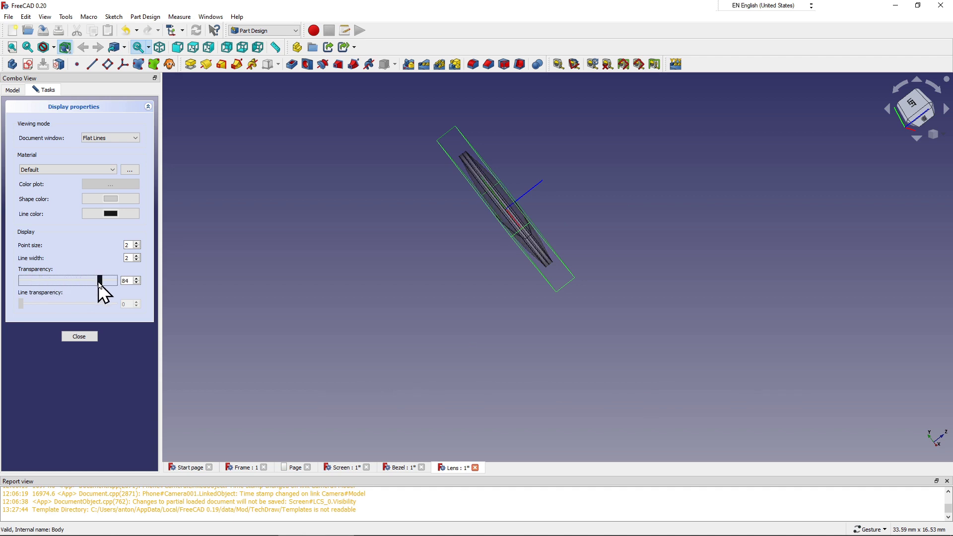
Step: Set the lens shape colour to cyan #55ffff and line colour to light blue #55aaff
click(123, 203)
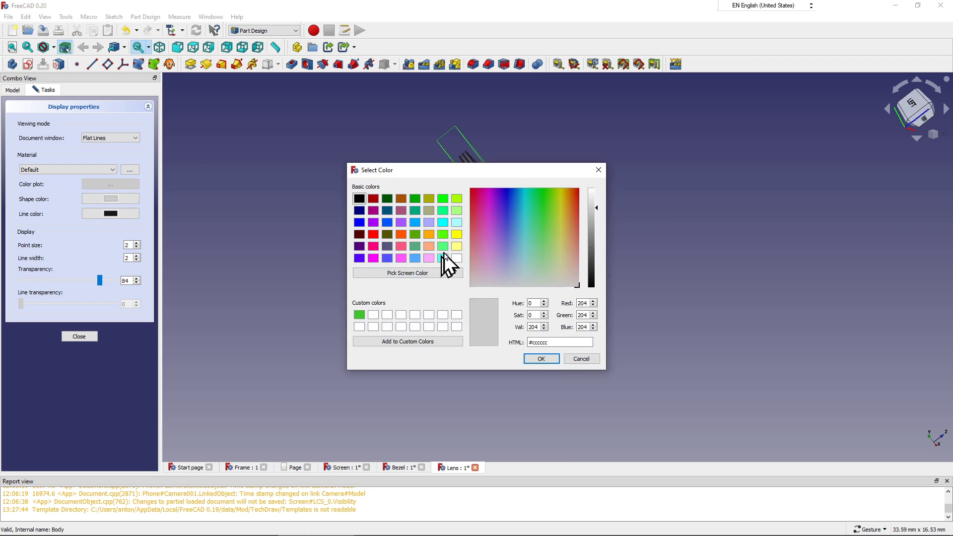
click(443, 258)
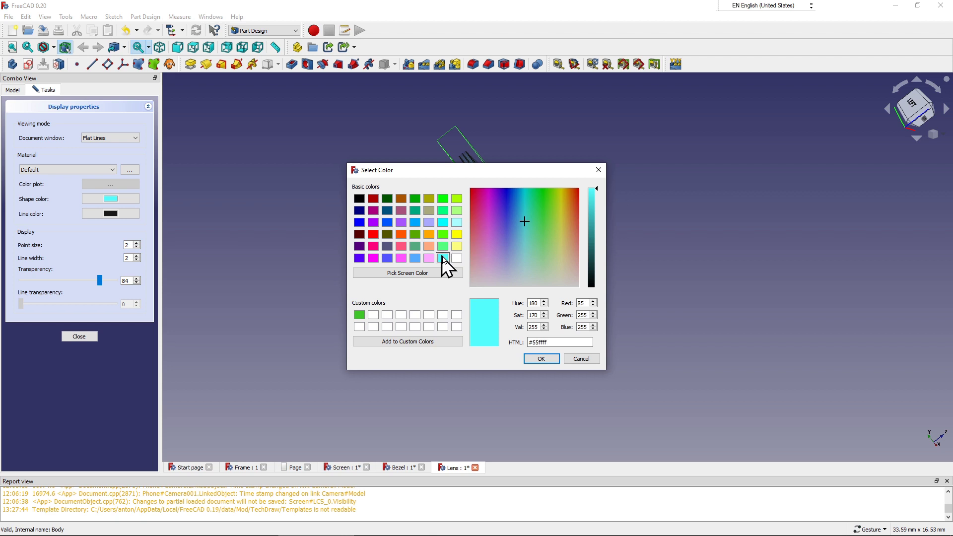
click(542, 362)
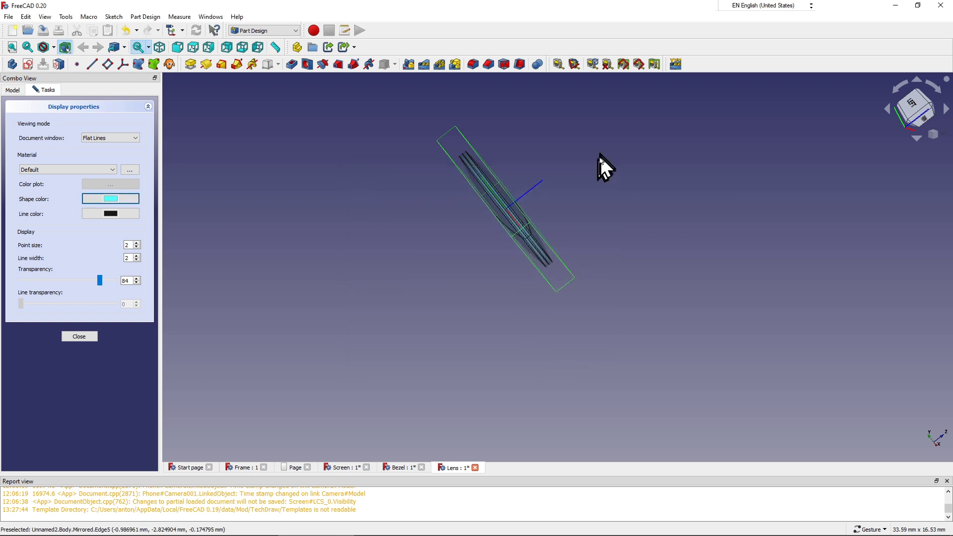
drag(601, 159, 559, 190)
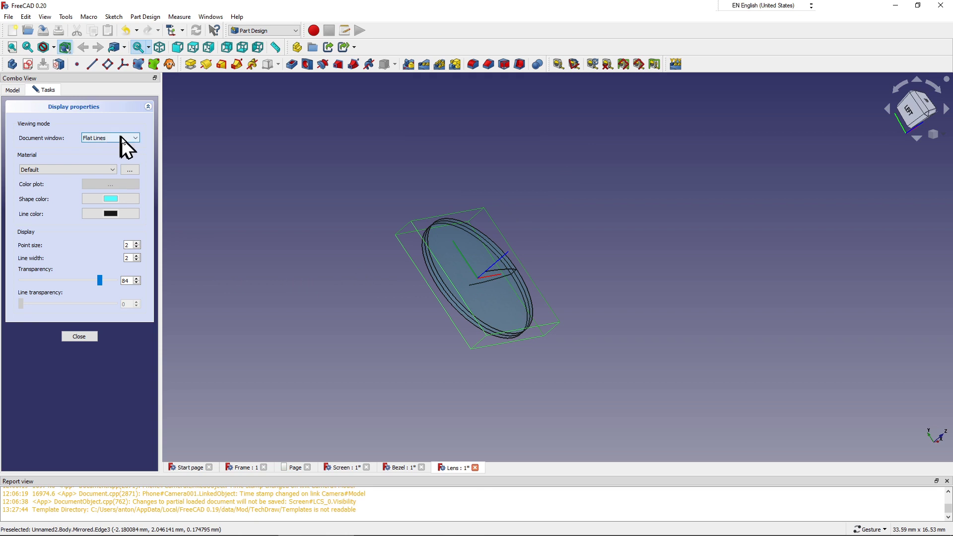
click(107, 216)
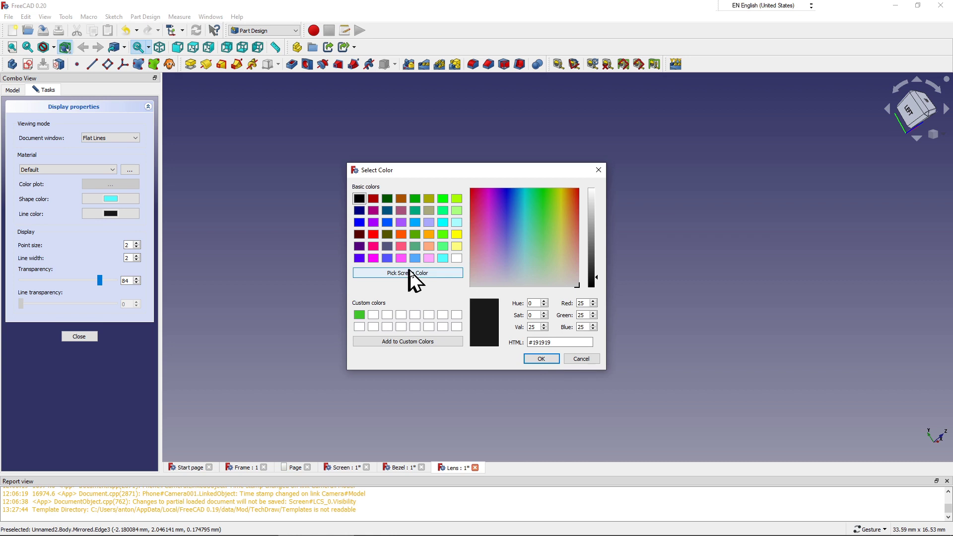
click(420, 261)
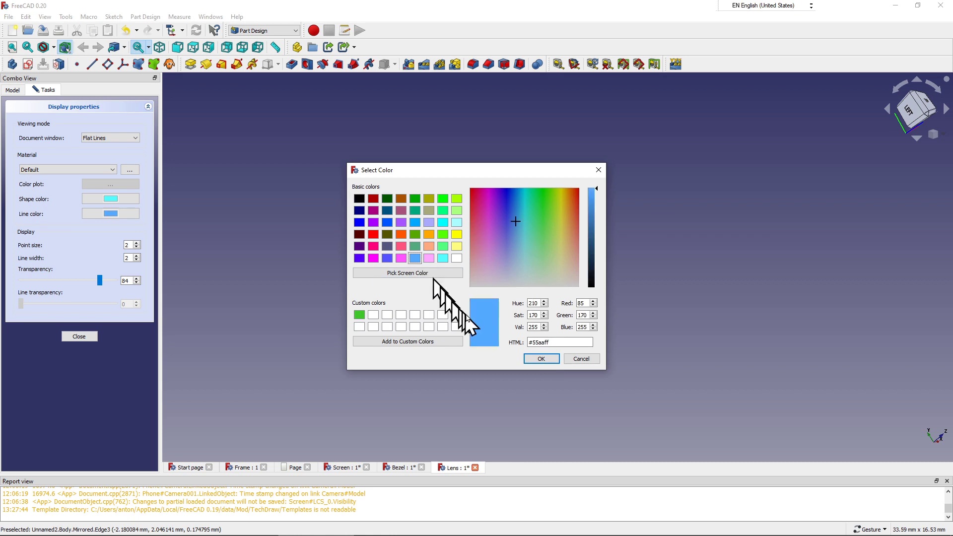
click(531, 357)
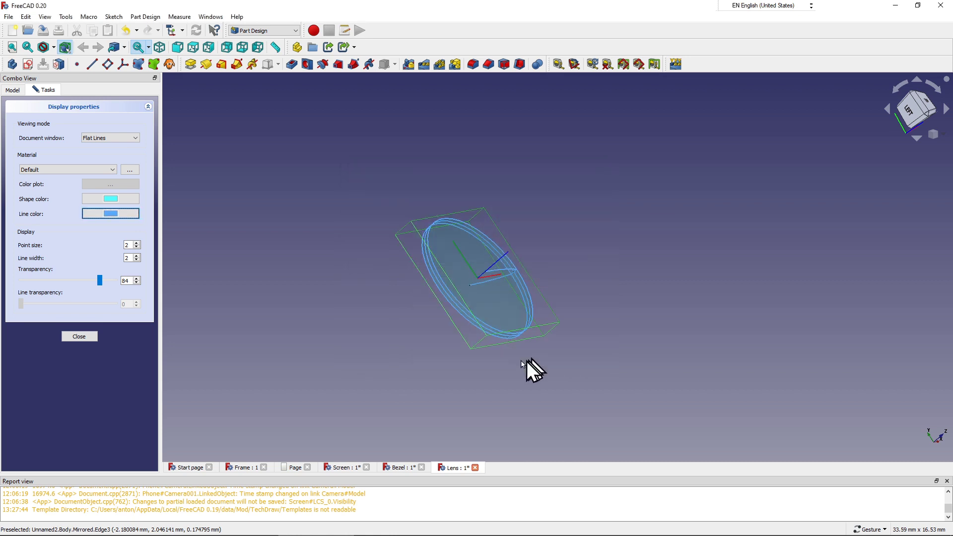
click(277, 251)
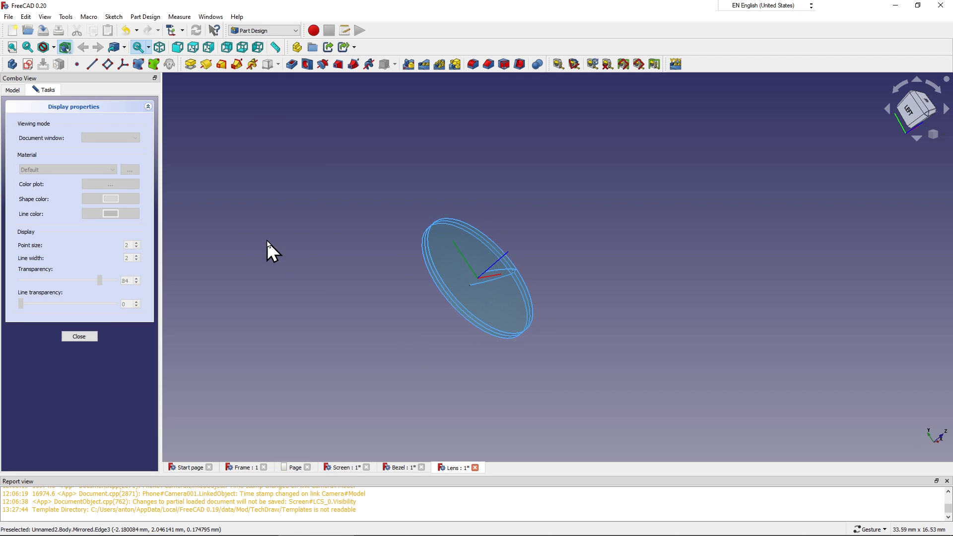
Step: Close the appearance settings and reselect the lens Body
click(66, 337)
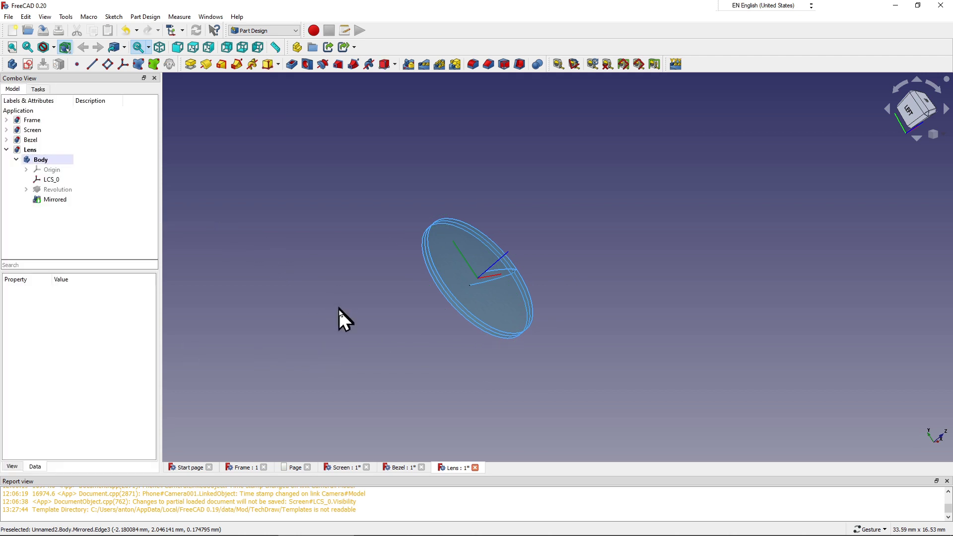
mouse_move(338, 308)
mouse_down()
mouse_move(337, 265)
mouse_move(278, 304)
mouse_up()
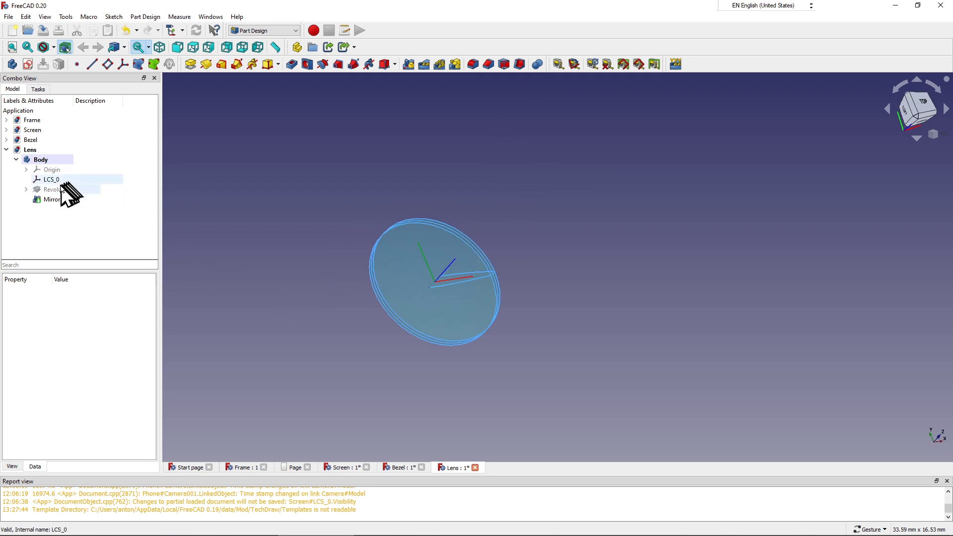
click(56, 162)
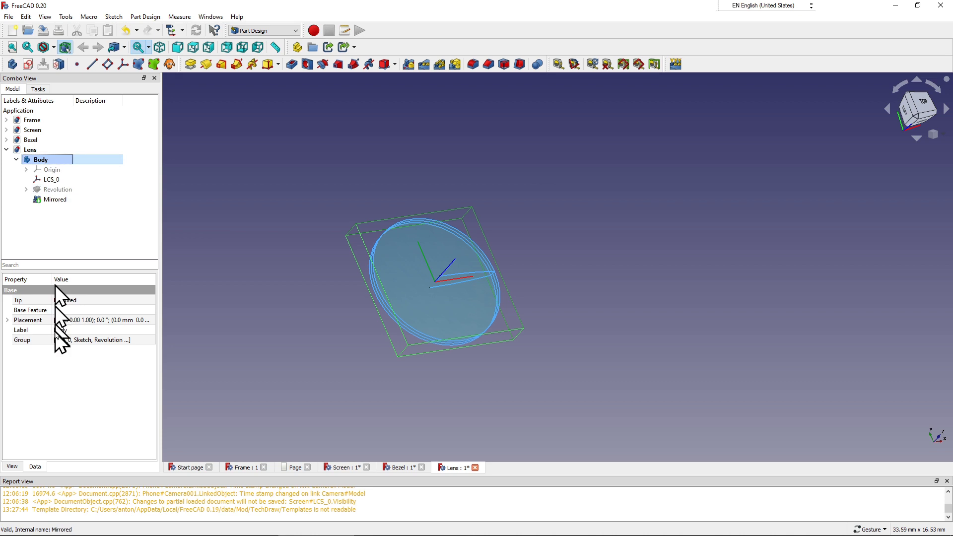
click(26, 290)
click(52, 160)
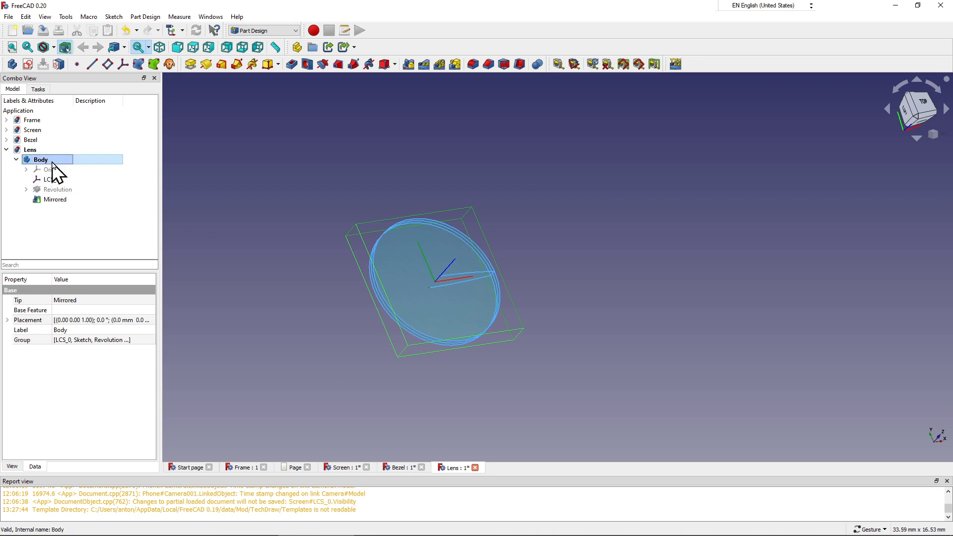
Step: Review the Lens part's View and Data properties, then collapse the Lens node
click(30, 150)
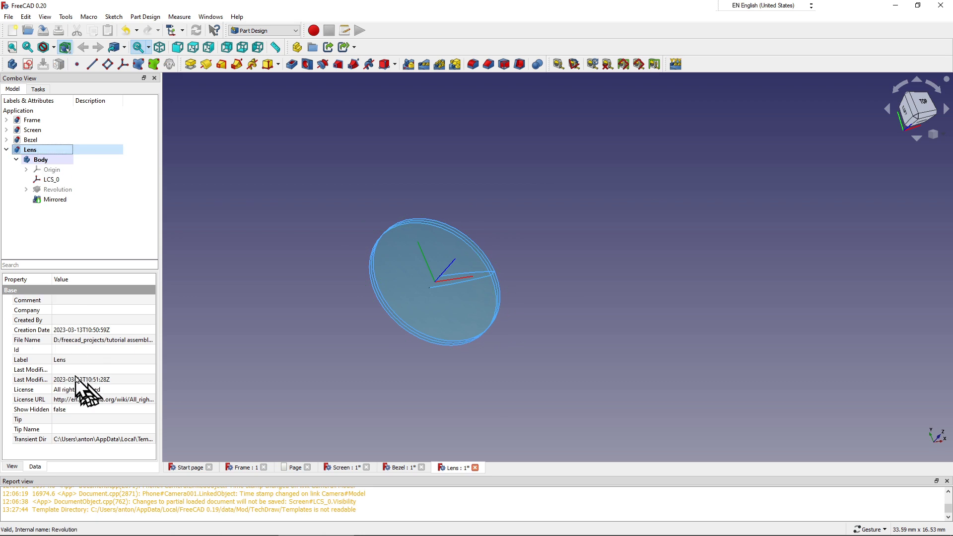
click(11, 466)
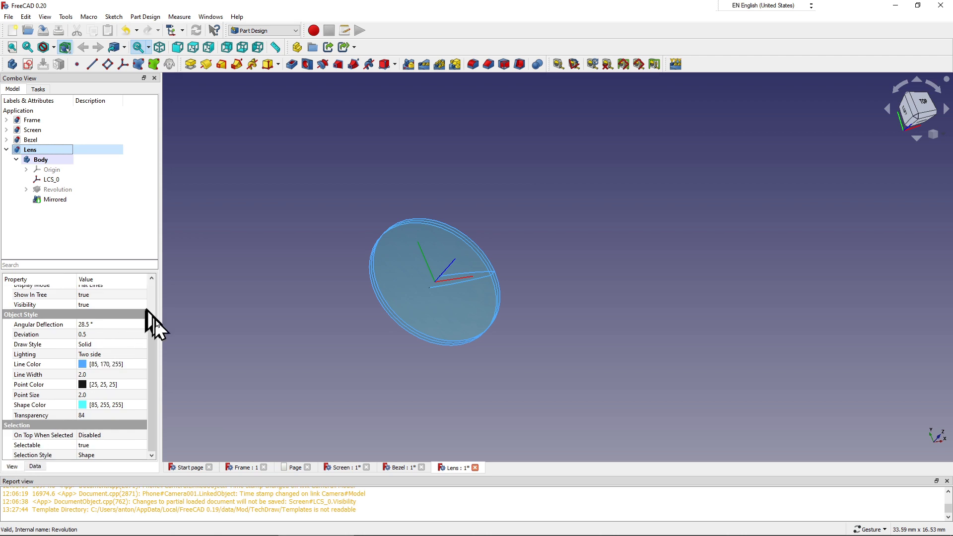
mouse_move(151, 330)
mouse_down()
mouse_move(152, 284)
mouse_move(148, 371)
mouse_up()
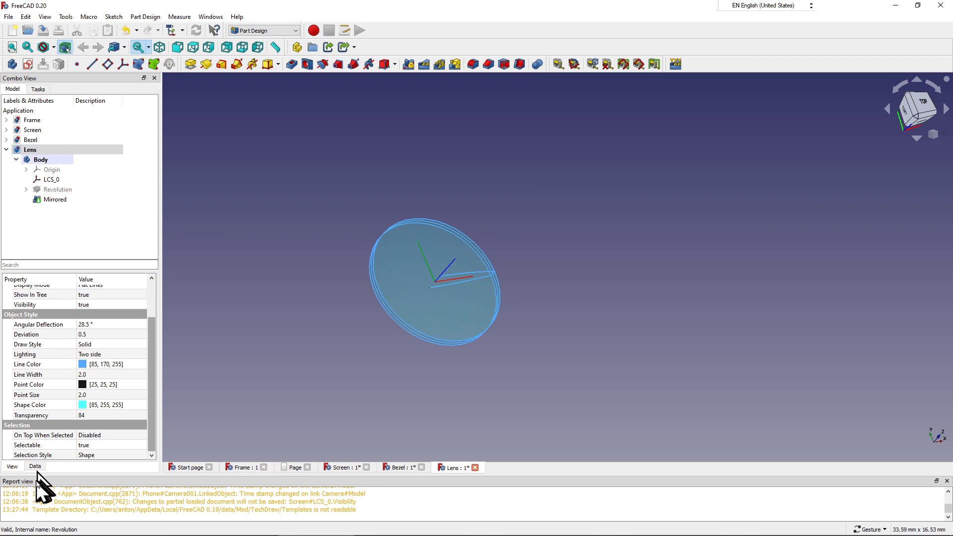
click(35, 468)
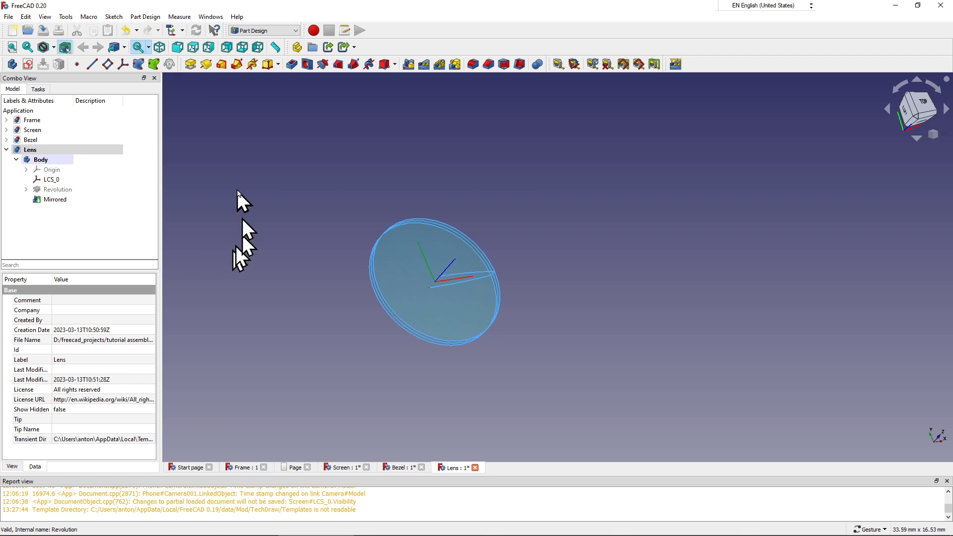
click(6, 150)
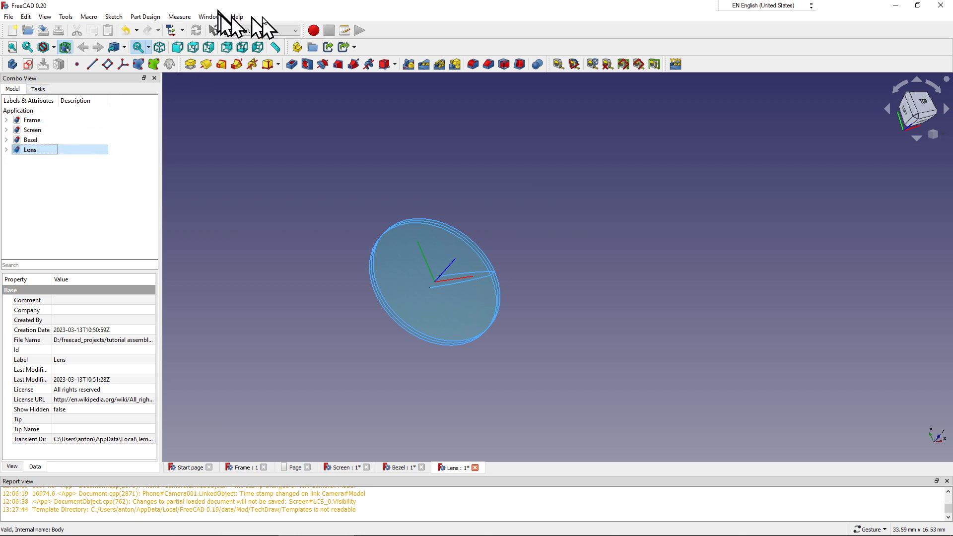
Step: Switch to the Assembly 4 workbench and create a new empty document
click(290, 31)
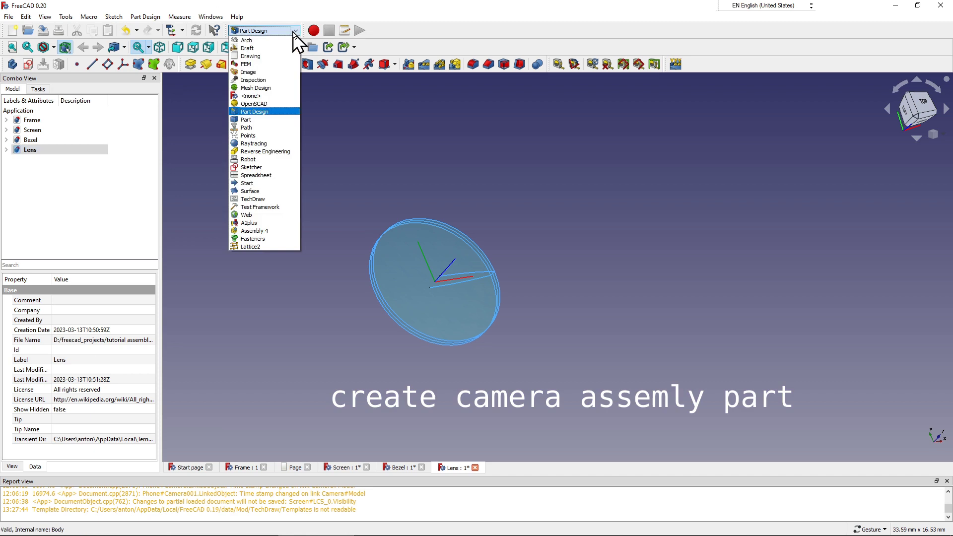
click(261, 231)
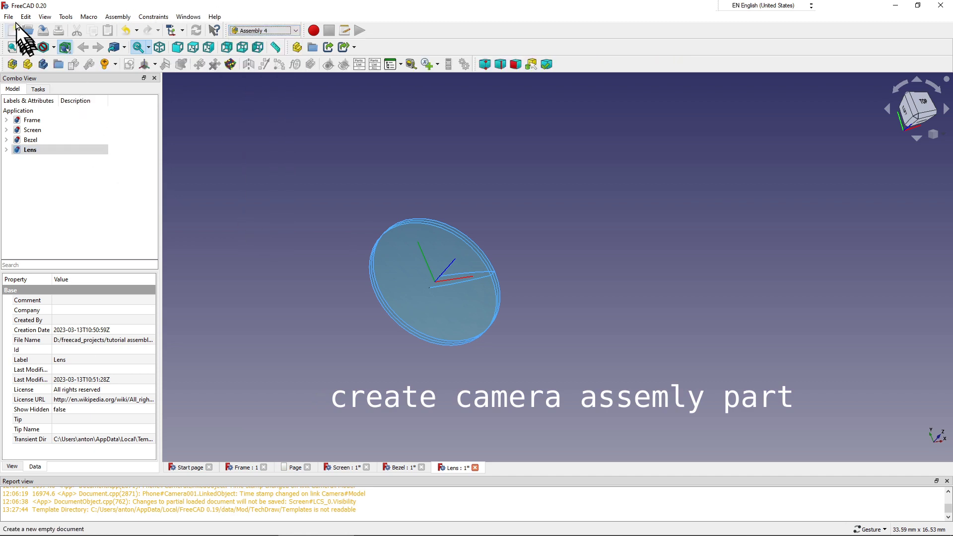
click(9, 17)
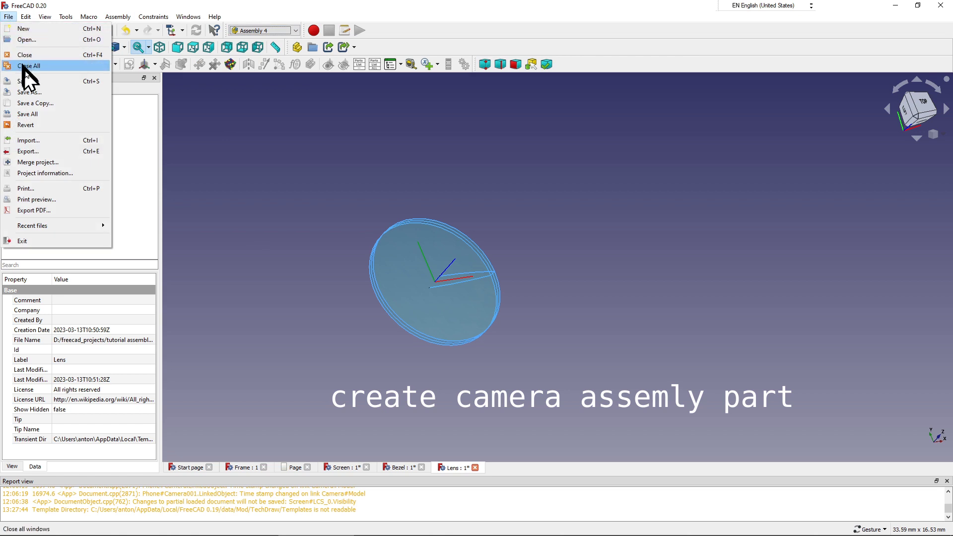
click(25, 33)
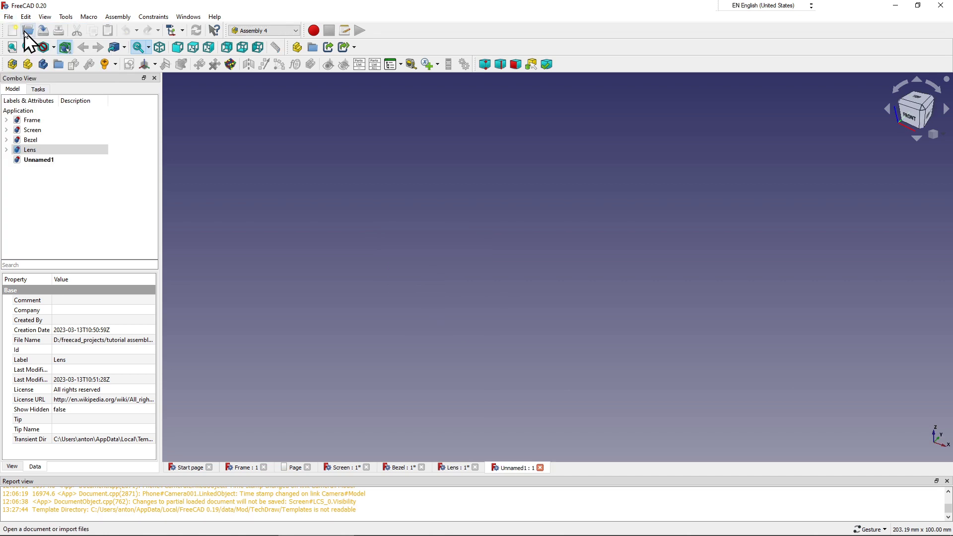
click(44, 161)
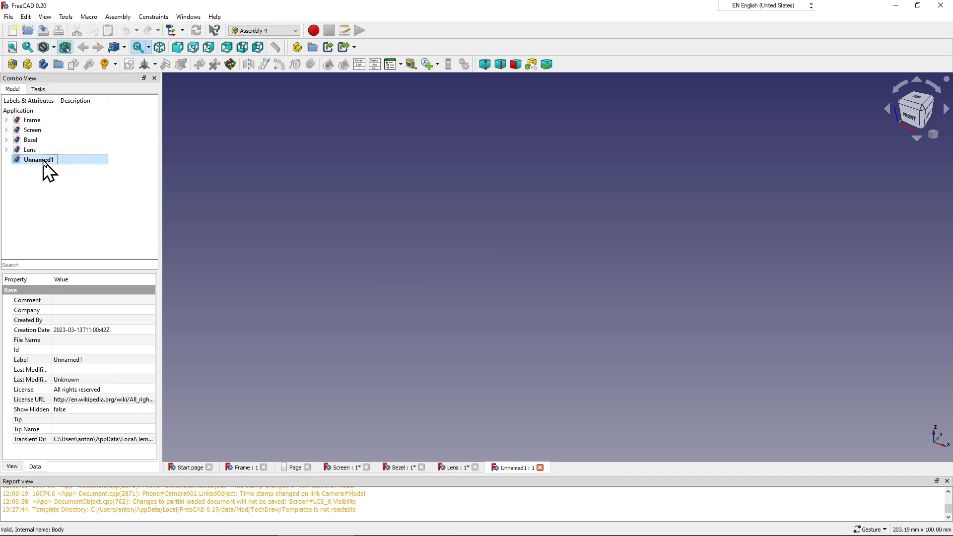
right_click(43, 162)
key(Escape)
Step: Save the new document as Camera.FCStd in tutorial assembly4_v2, replacing the existing file
click(15, 18)
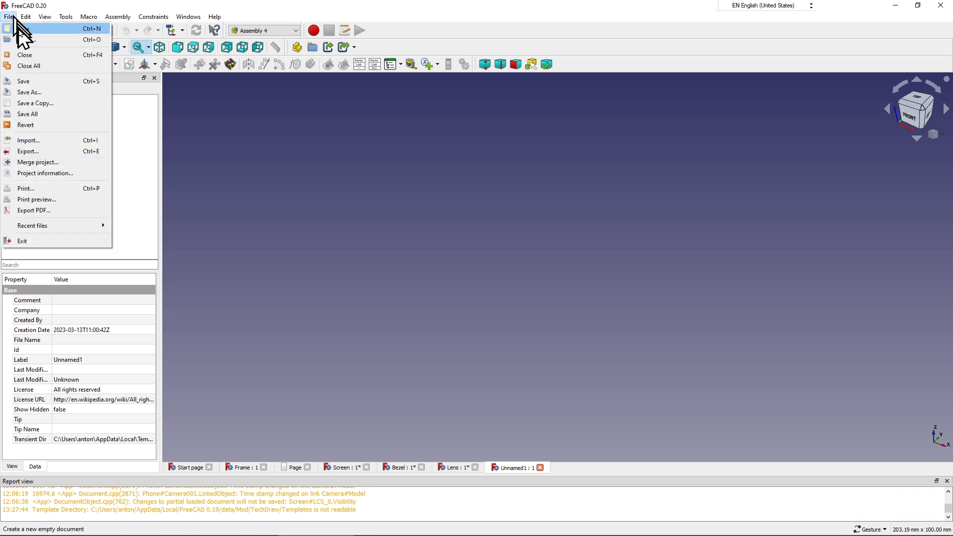
click(33, 93)
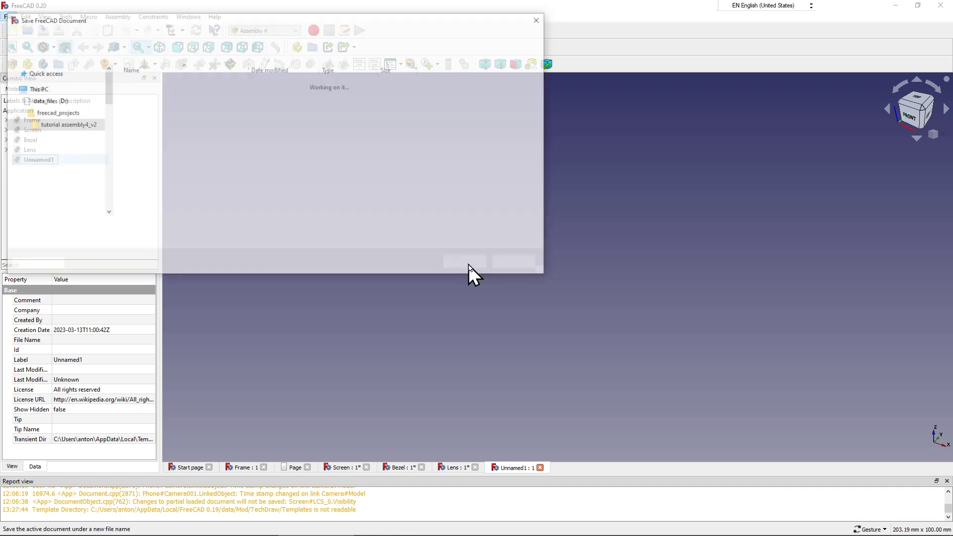
click(142, 94)
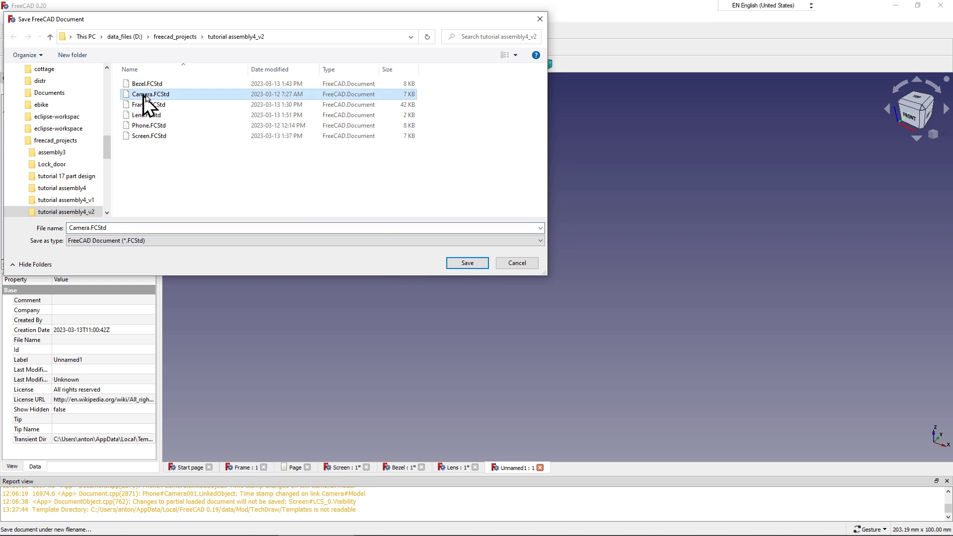
click(453, 261)
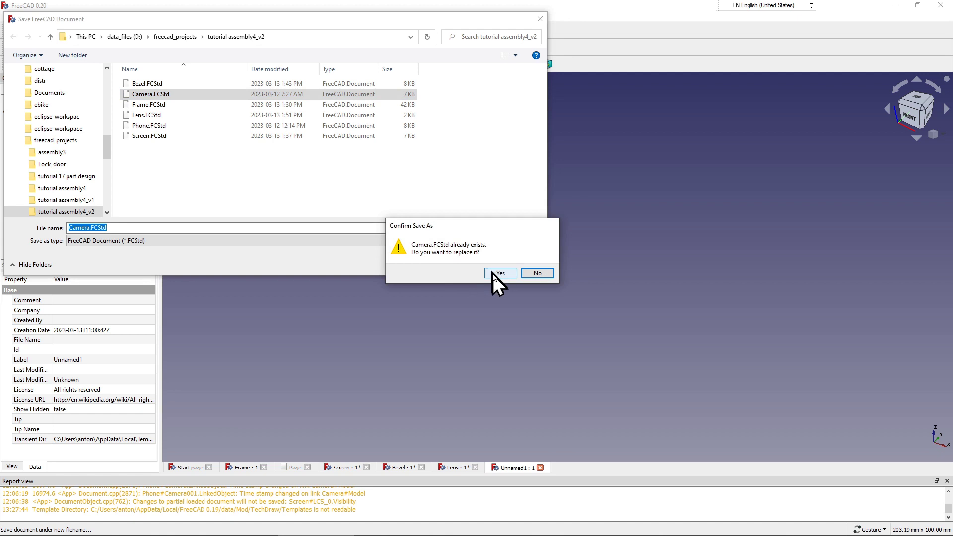
click(492, 272)
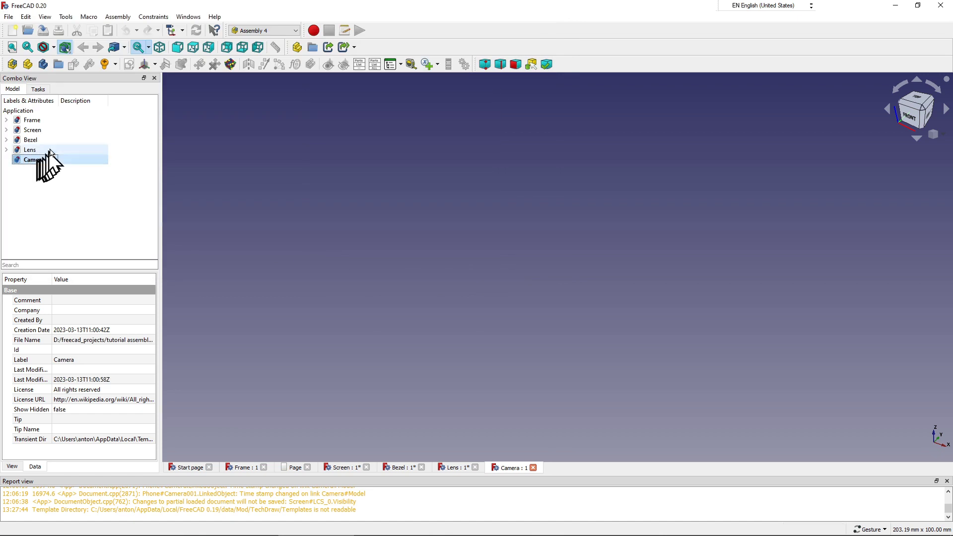
Step: Add an Assembly 4 Model and Parts folder to Camera and inspect the new tree entries
click(12, 64)
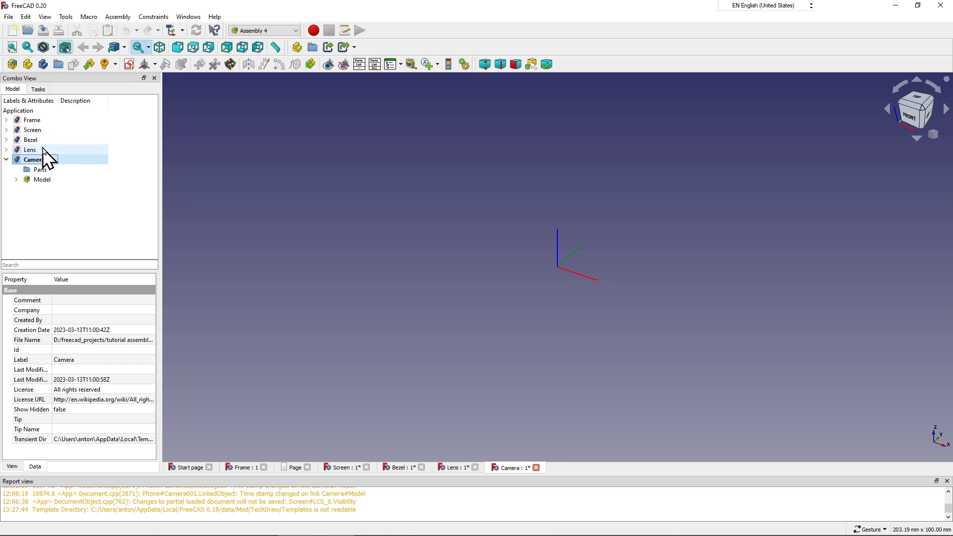
drag(40, 169, 50, 180)
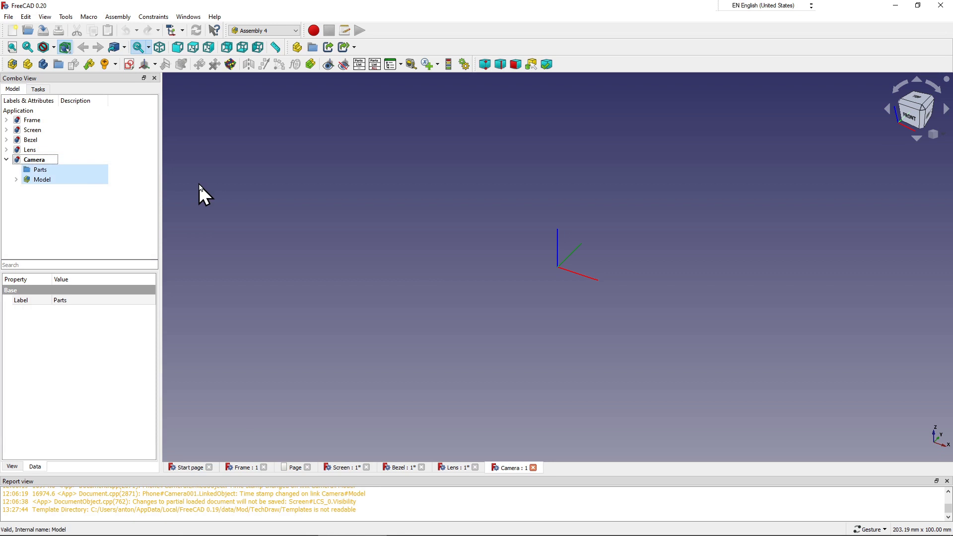
click(109, 204)
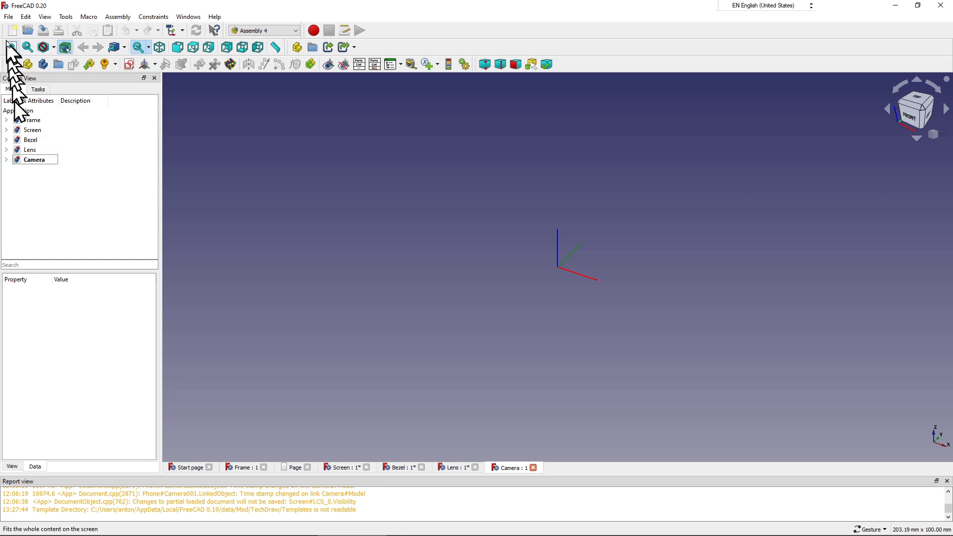
click(9, 18)
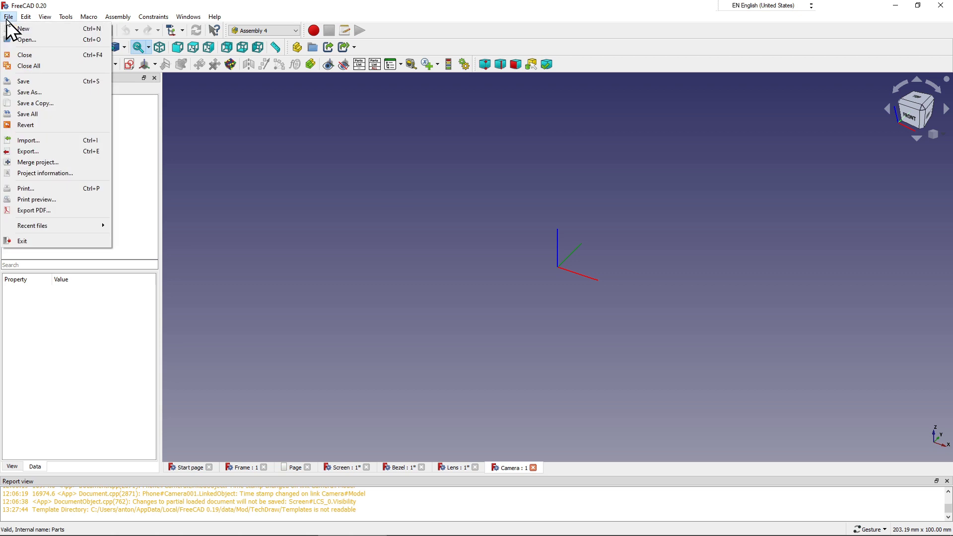
Step: Close all documents, saving the changes to Screen, Bezel and Lens
click(37, 71)
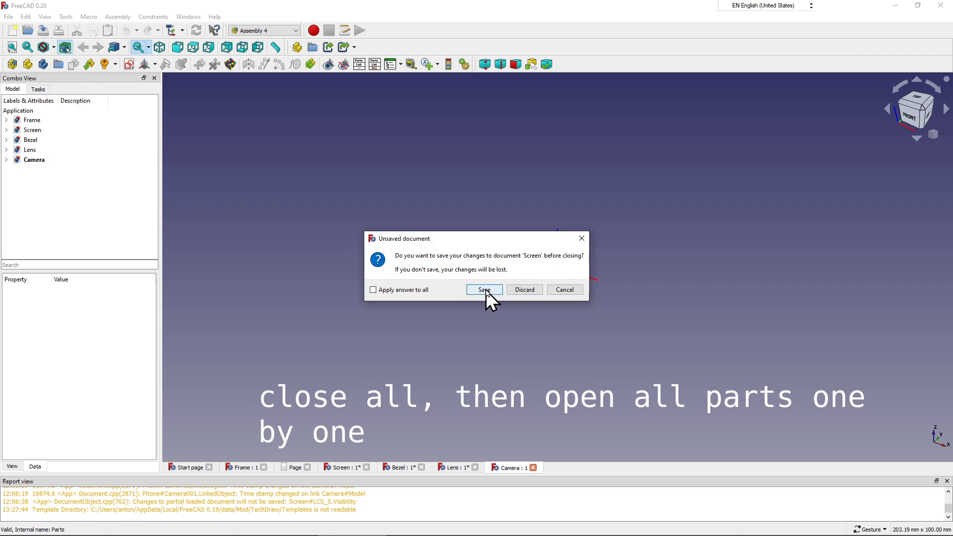
click(485, 290)
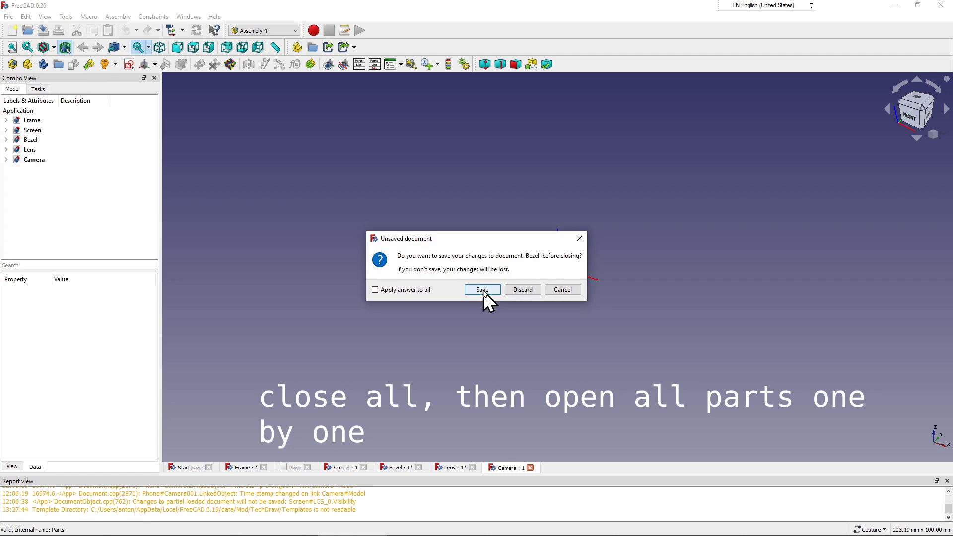
click(483, 291)
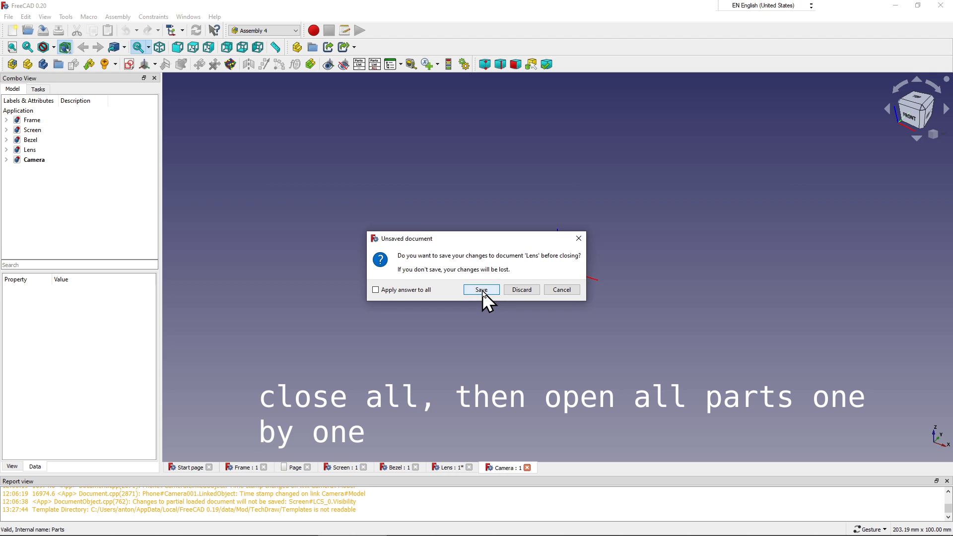
click(481, 290)
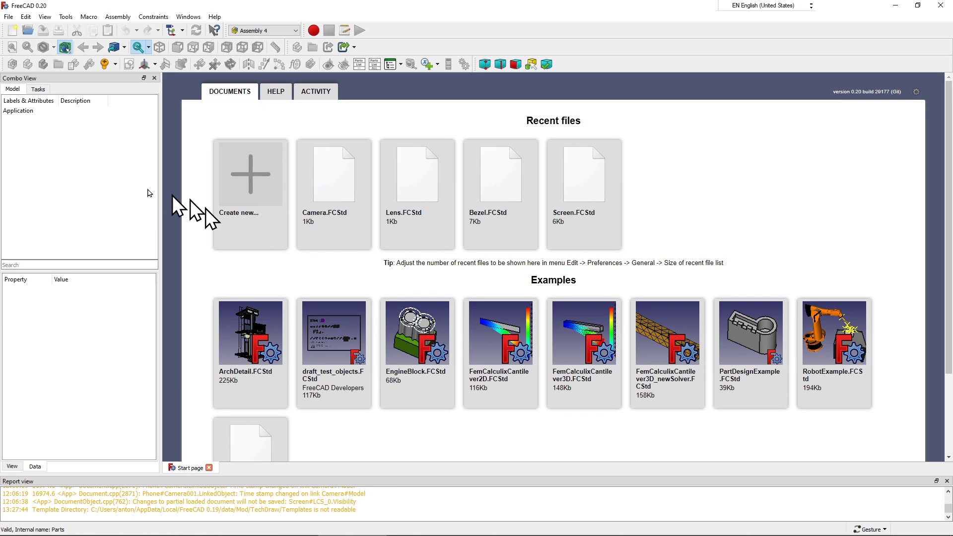
click(7, 19)
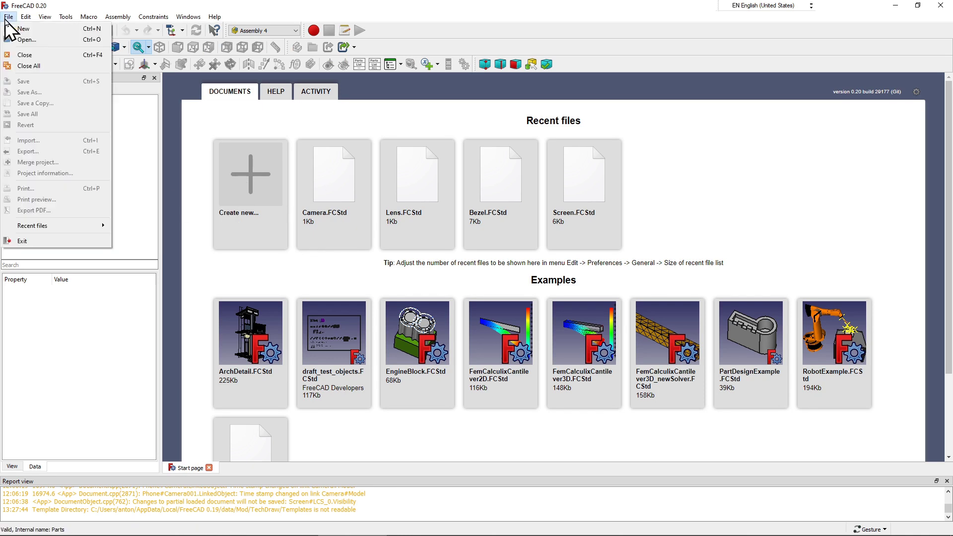
Step: Open the Frame.FCStd and Screen.FCStd documents
click(23, 43)
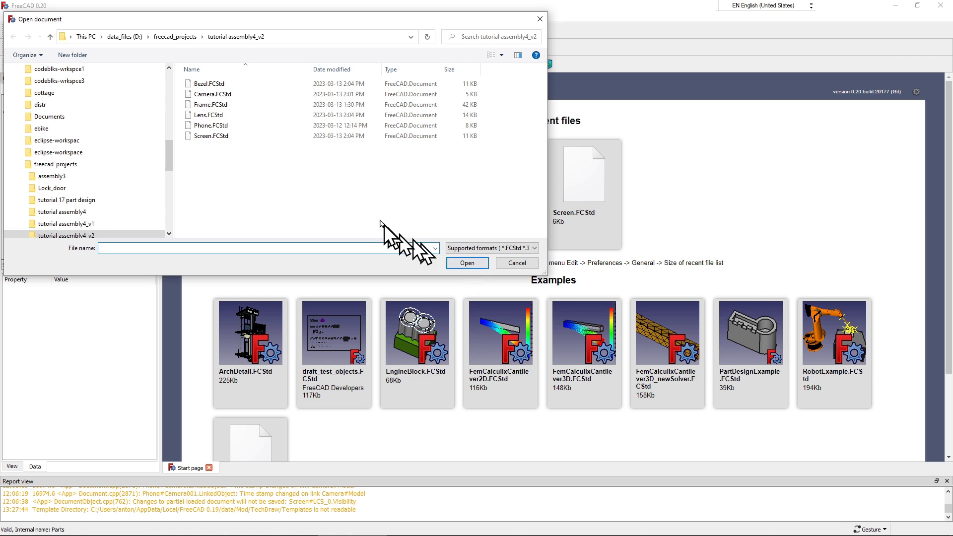
click(221, 106)
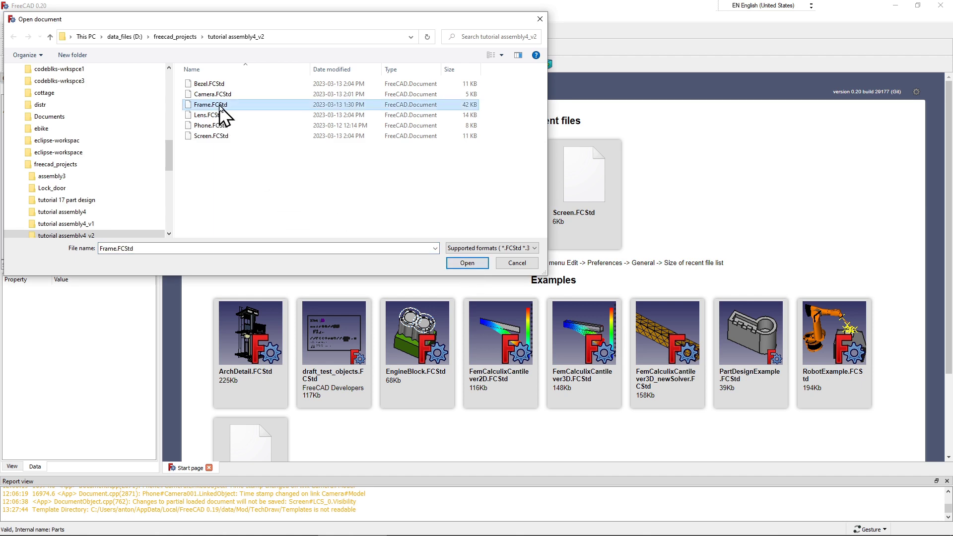
click(452, 265)
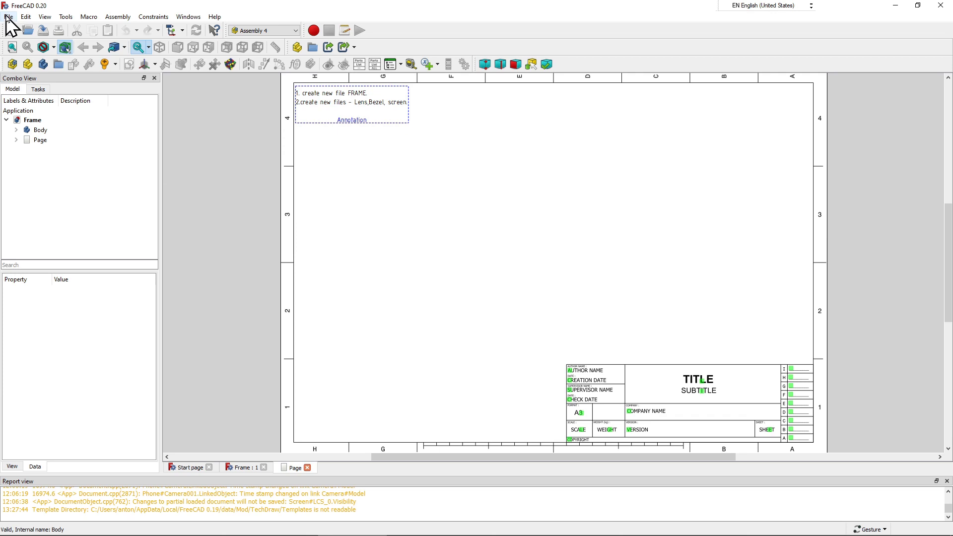
click(9, 17)
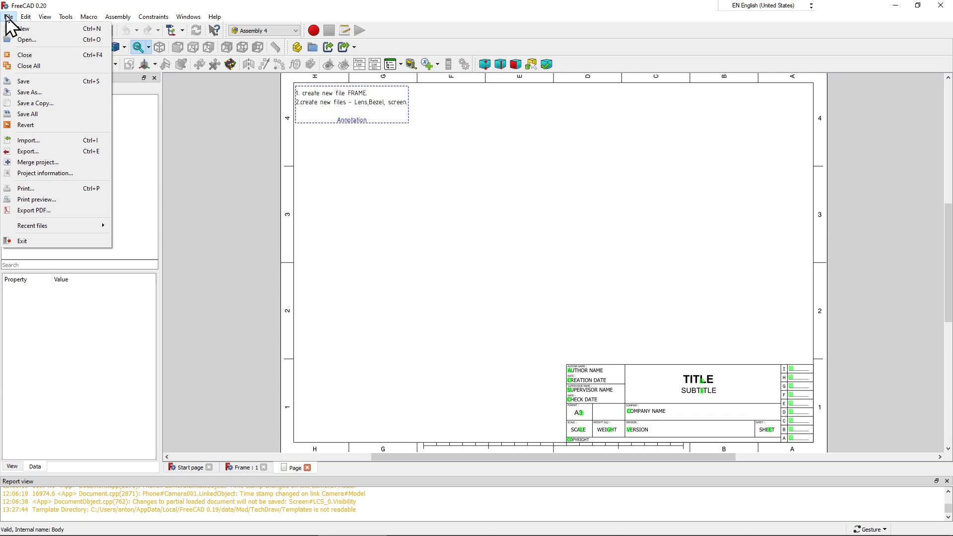
click(27, 40)
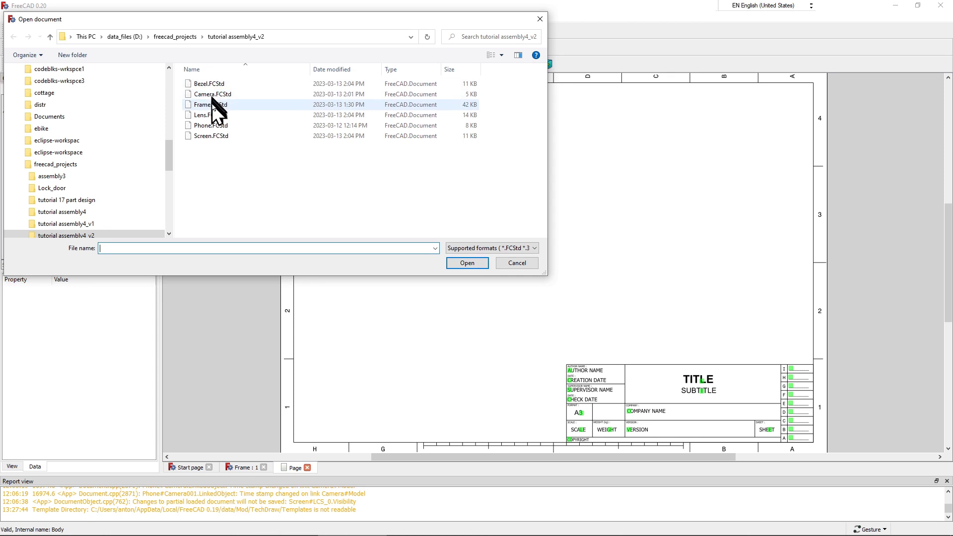
click(214, 139)
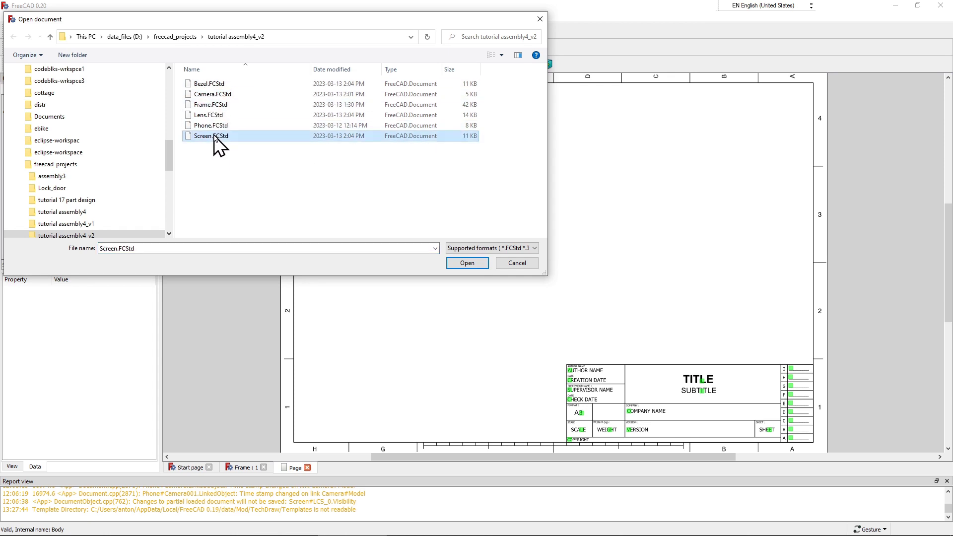
double_click(214, 137)
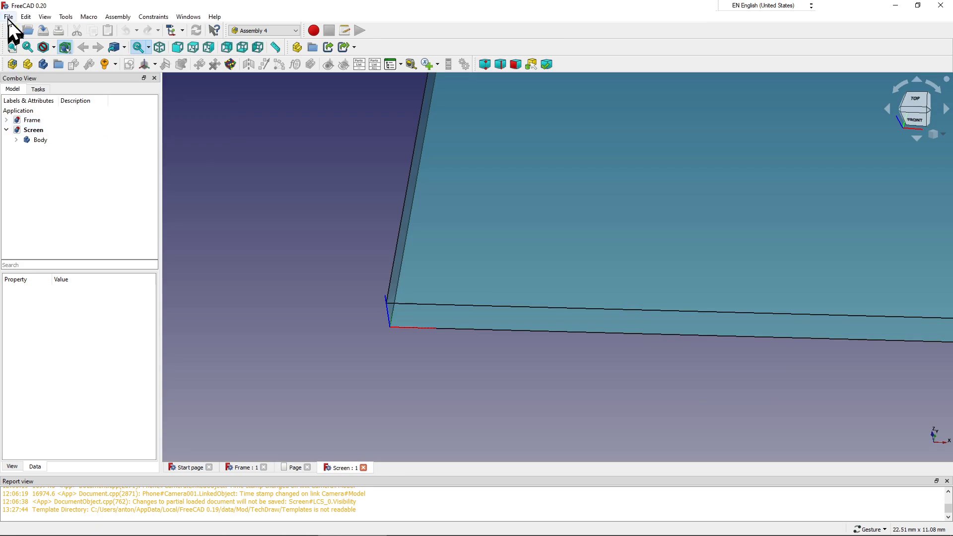
Step: Open the Bezel and Lens documents, collapsing each in the Model tree
click(9, 17)
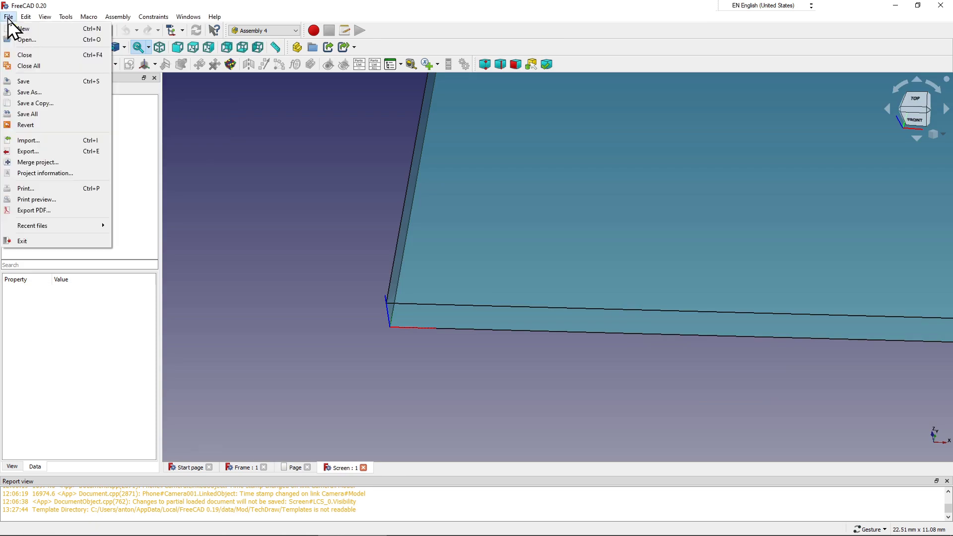
click(27, 39)
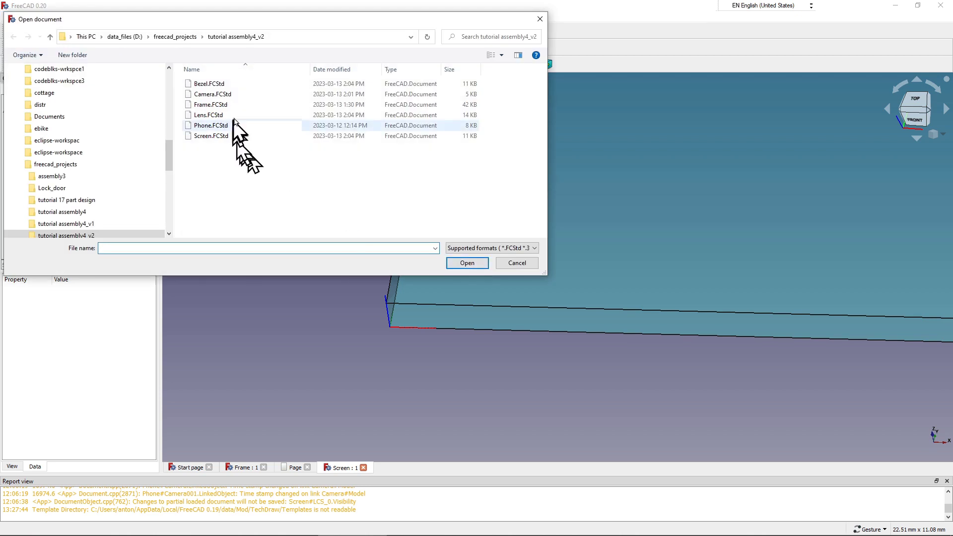
double_click(207, 88)
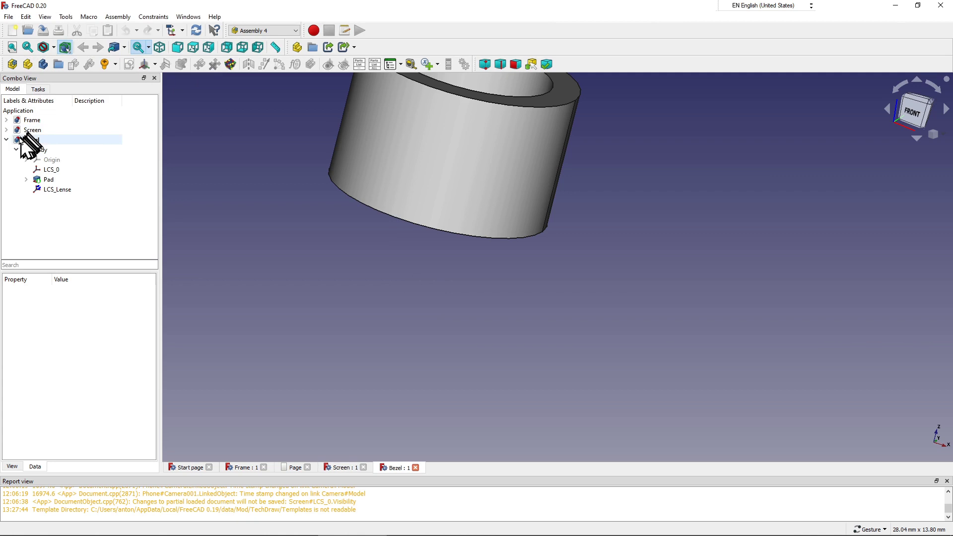
click(6, 139)
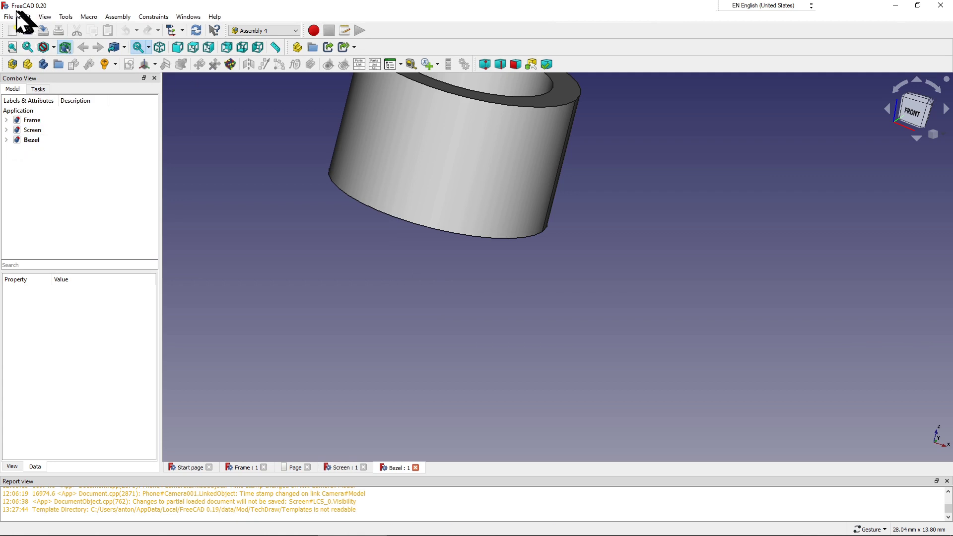
click(9, 16)
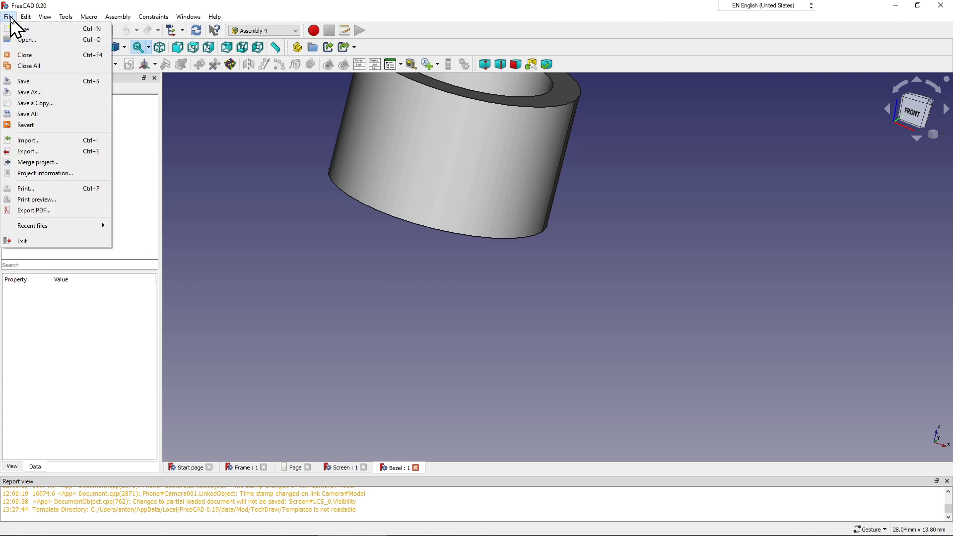
click(24, 40)
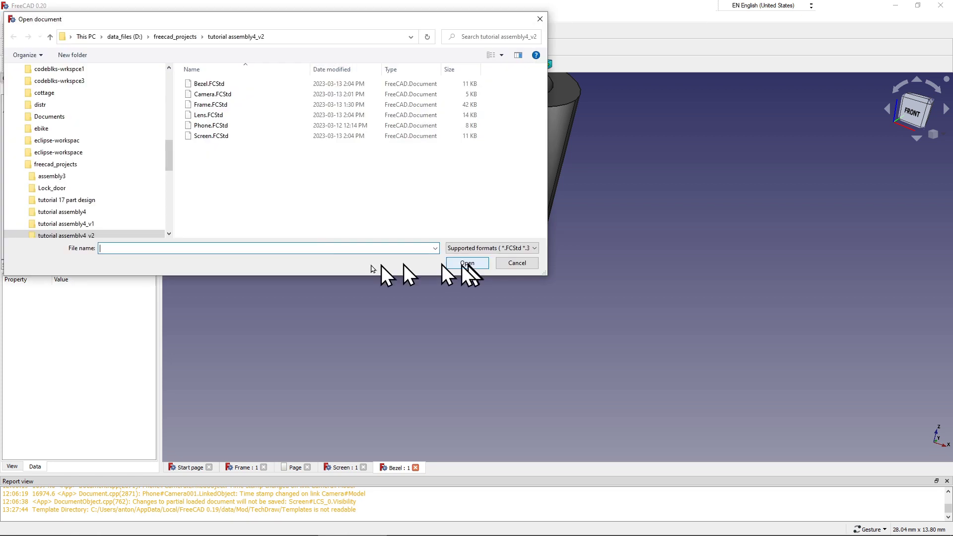
double_click(200, 117)
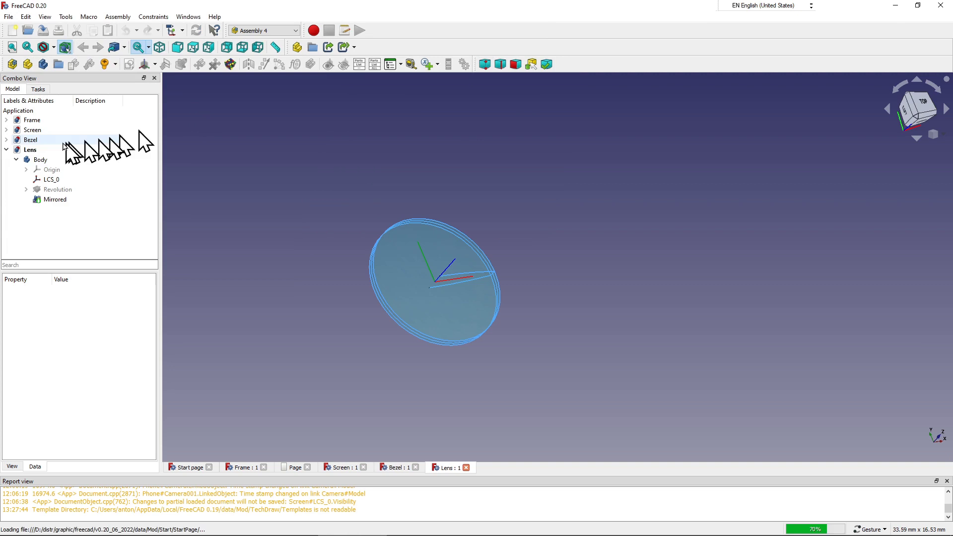
click(6, 150)
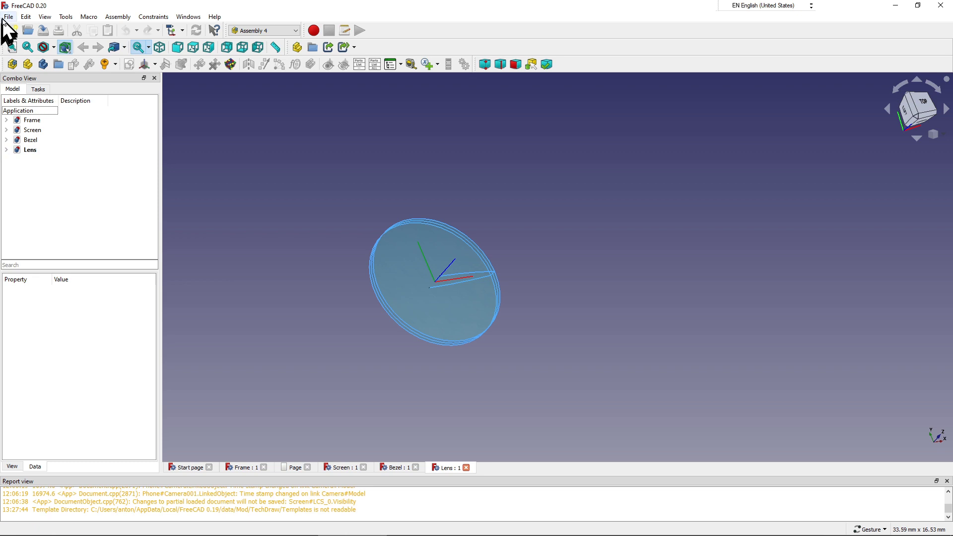
Step: Open the Camera assembly document
click(6, 18)
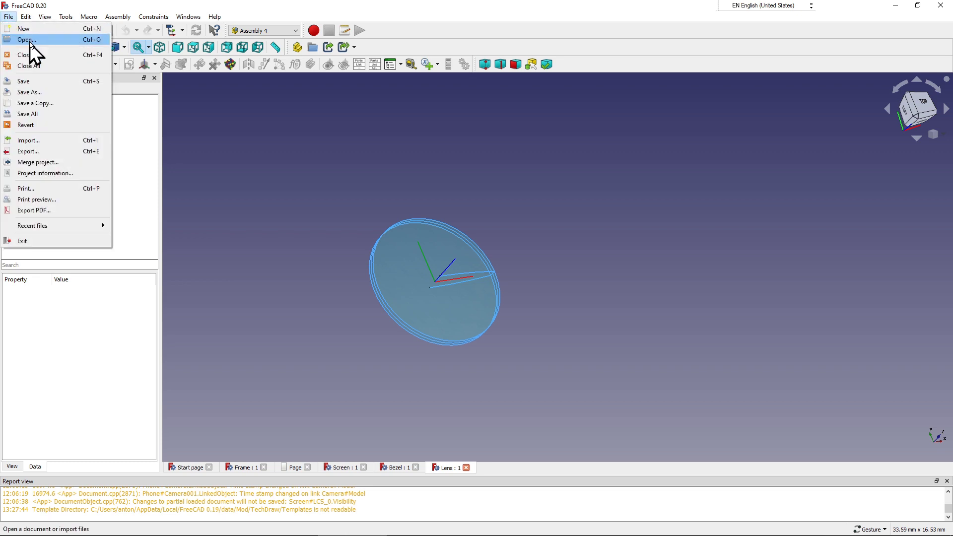
click(32, 43)
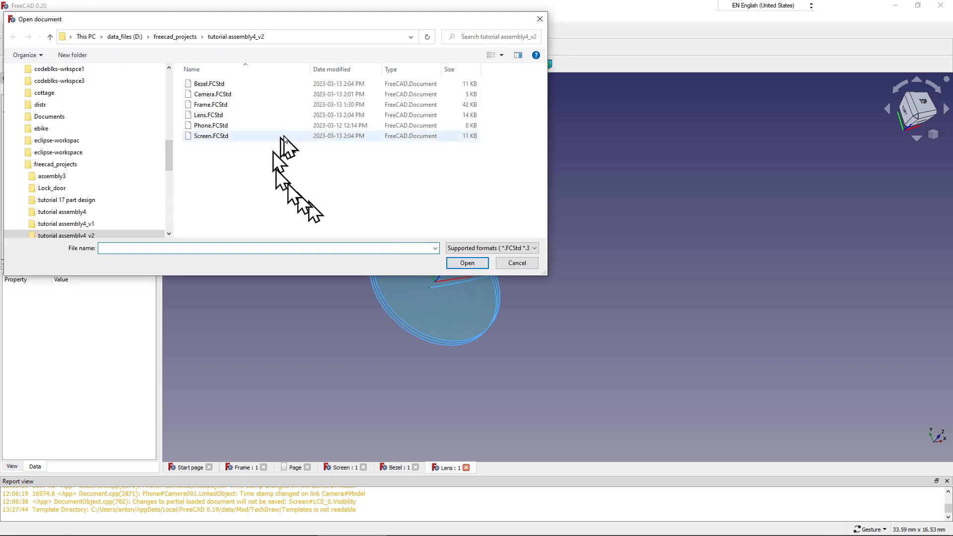
double_click(221, 94)
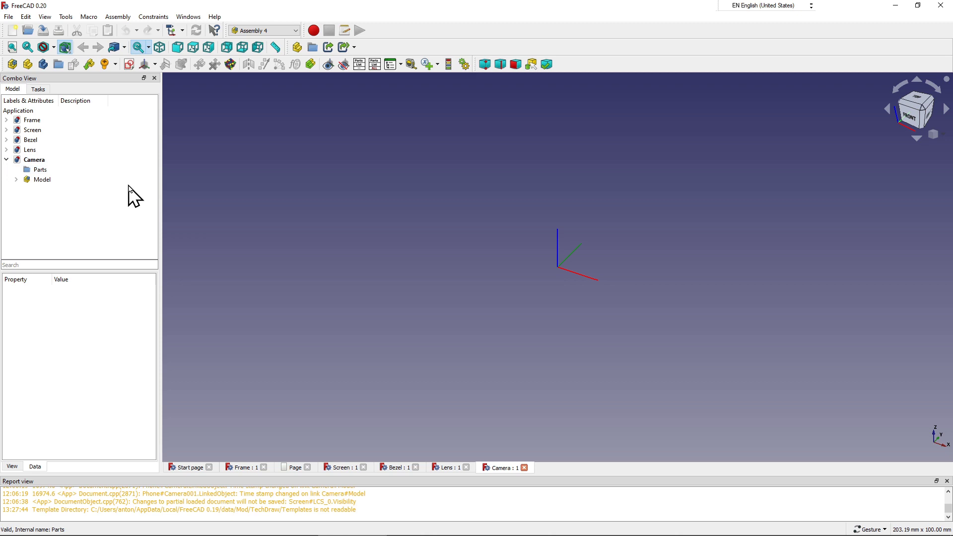
Step: Insert a link to Bezel#Body into the Camera's Model assembly
click(122, 170)
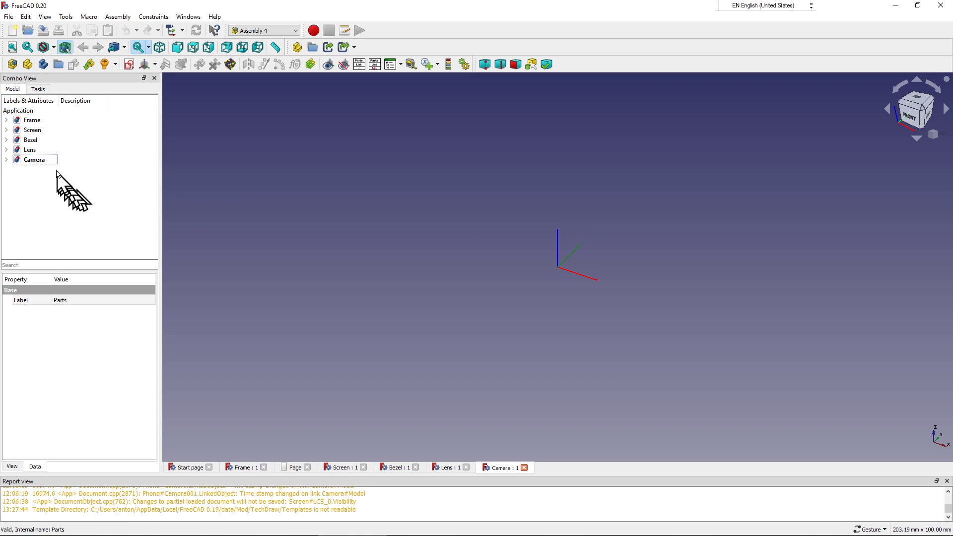
click(8, 160)
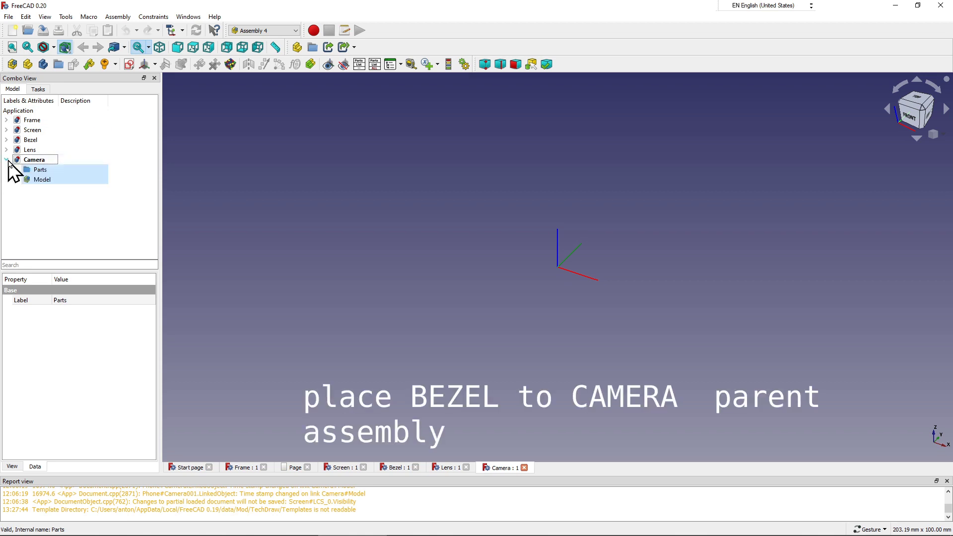
click(37, 179)
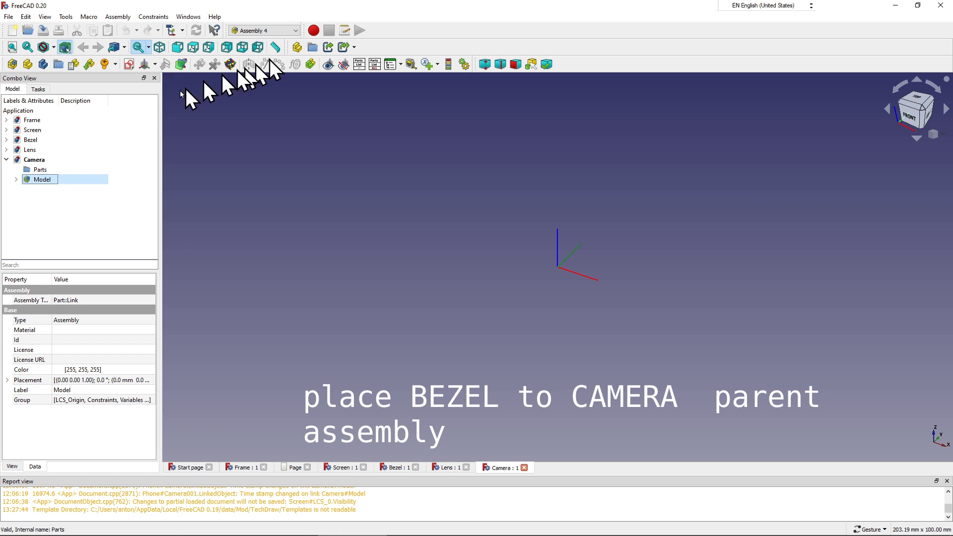
click(89, 66)
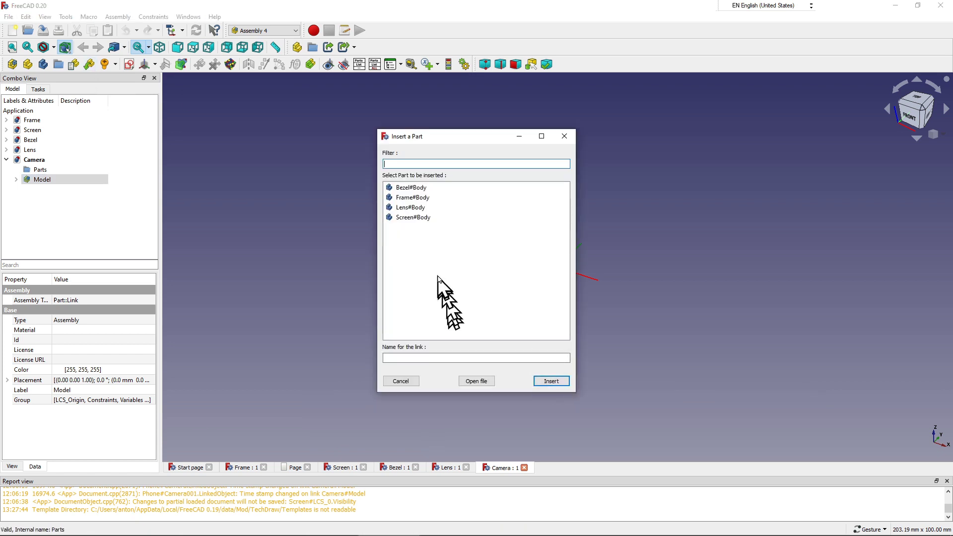
click(414, 191)
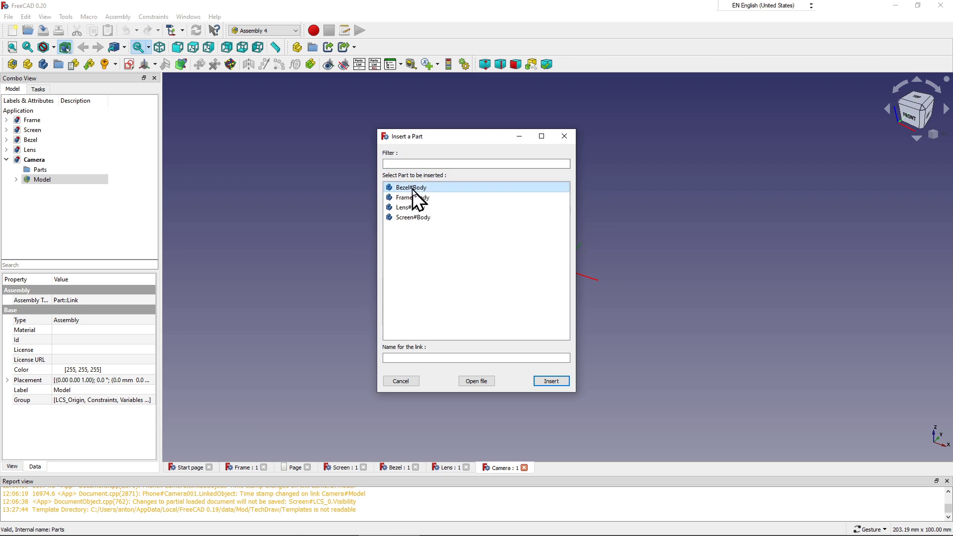
click(544, 380)
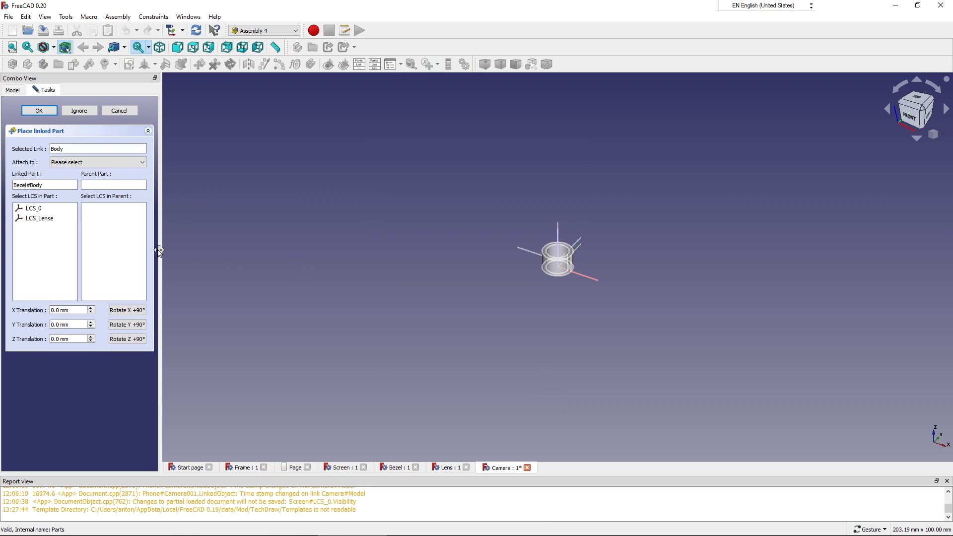
Step: Attach the Bezel's LCS_0 to the Parent Assembly's LCS_Origin and confirm
click(38, 210)
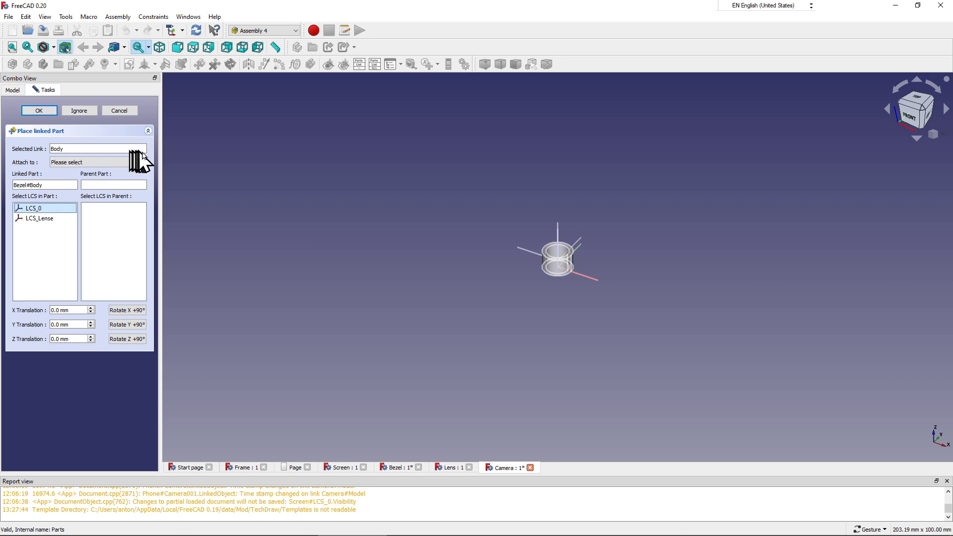
click(143, 164)
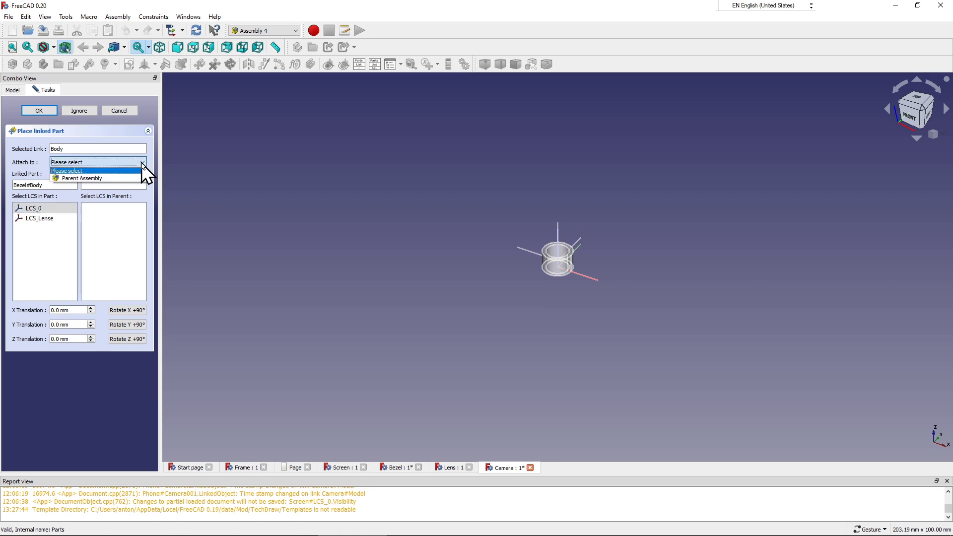
click(109, 179)
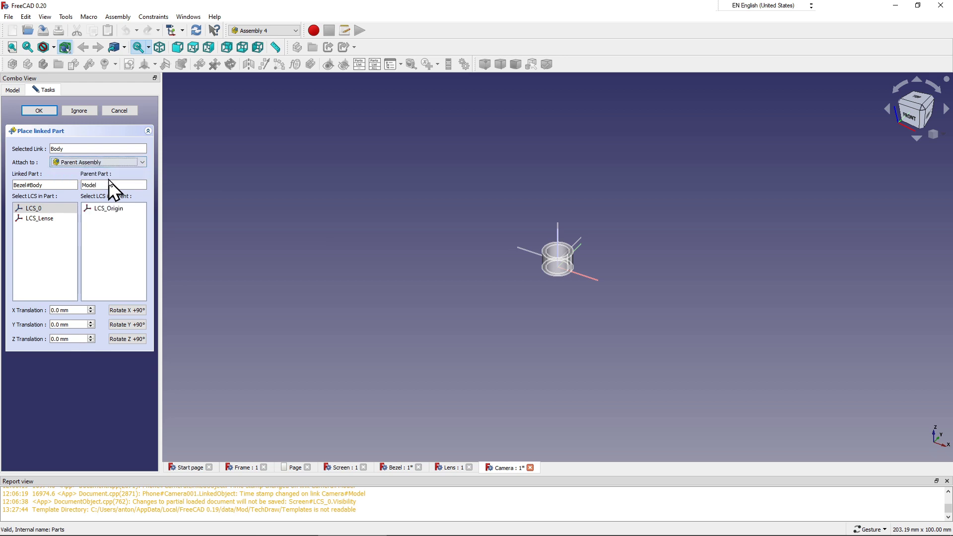
click(111, 208)
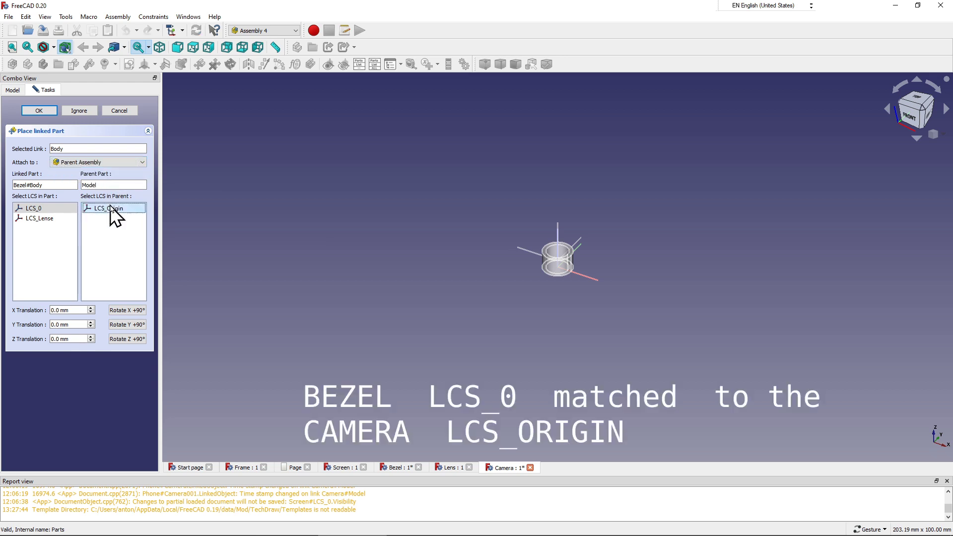
click(50, 208)
click(102, 209)
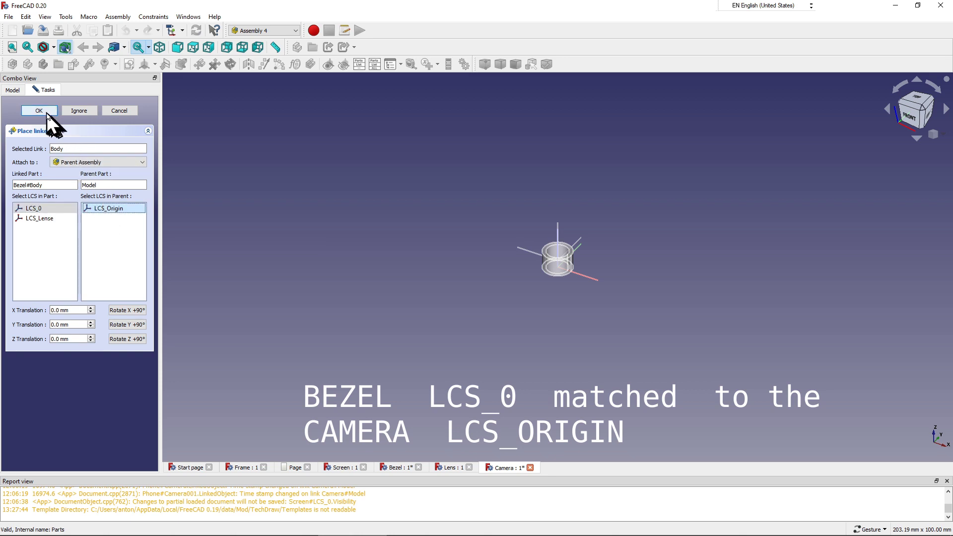
click(39, 110)
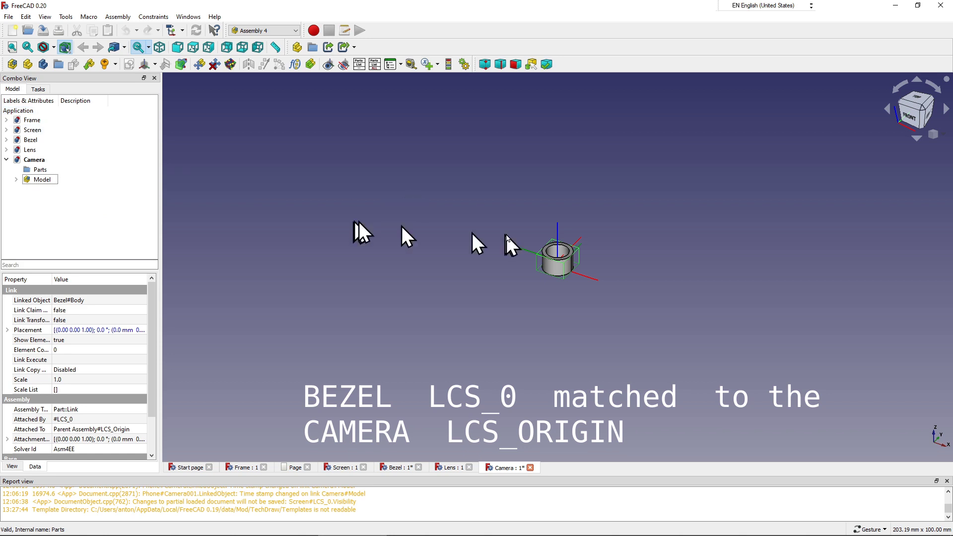
Step: Orbit and zoom to inspect the Bezel's LCS_Lense, then reselect the Camera's Model
mouse_move(576, 272)
mouse_down()
mouse_move(506, 186)
mouse_move(463, 198)
mouse_move(450, 229)
mouse_move(563, 283)
mouse_move(609, 332)
mouse_move(575, 329)
mouse_up()
click(570, 309)
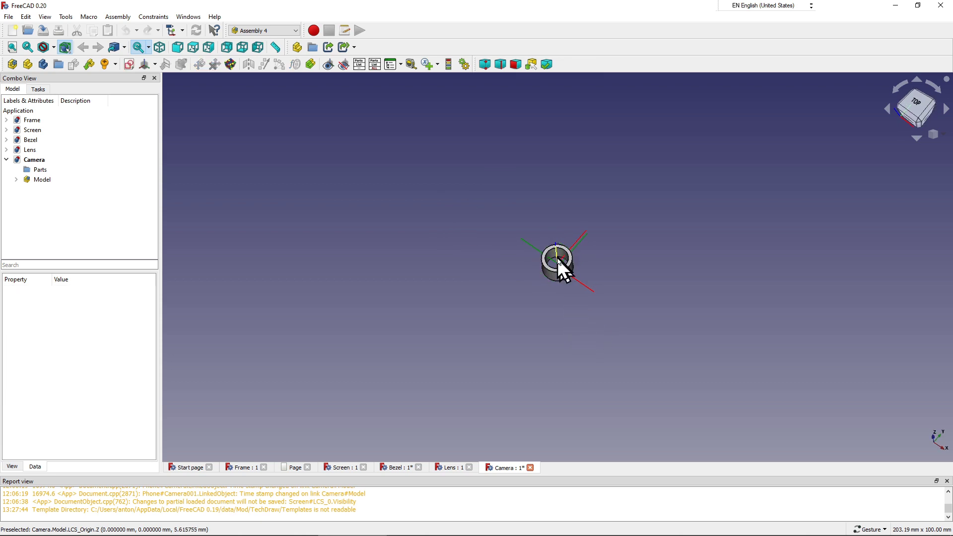
scroll(557, 258, up, 3)
scroll(553, 280, up, 3)
scroll(552, 281, up, 2)
scroll(550, 274, up, 3)
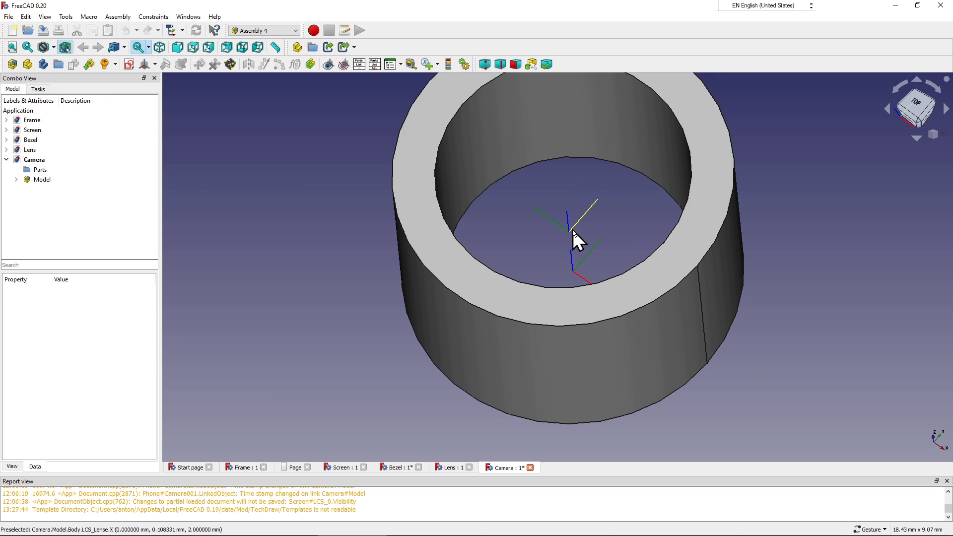
click(572, 230)
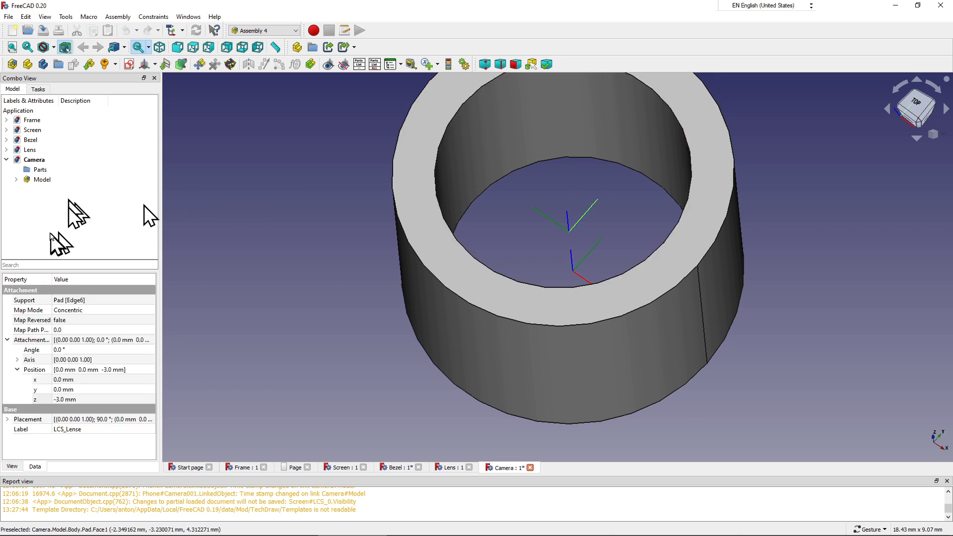
click(31, 180)
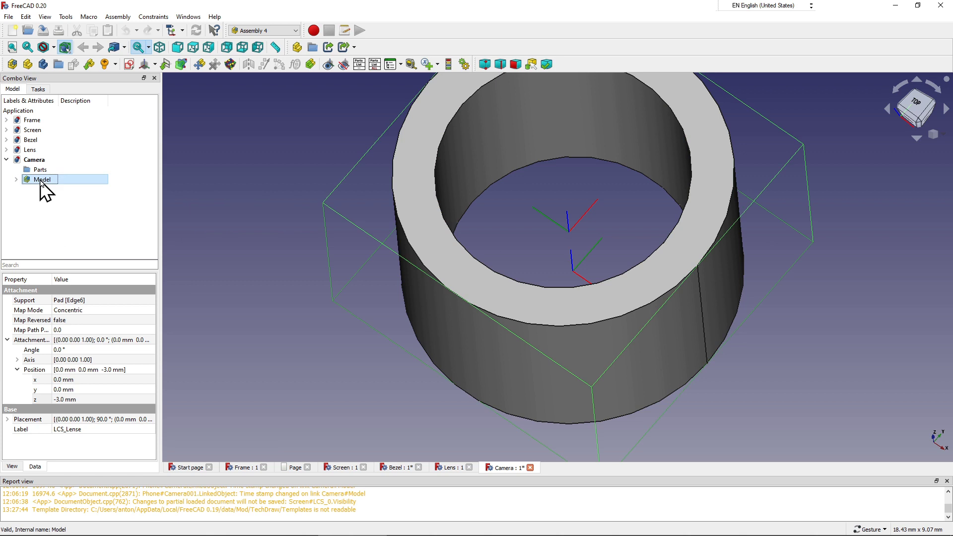
Step: Link Lens#Body into the assembly, attaching its LCS_0 to the Bezel body's LCS_Lense
click(90, 69)
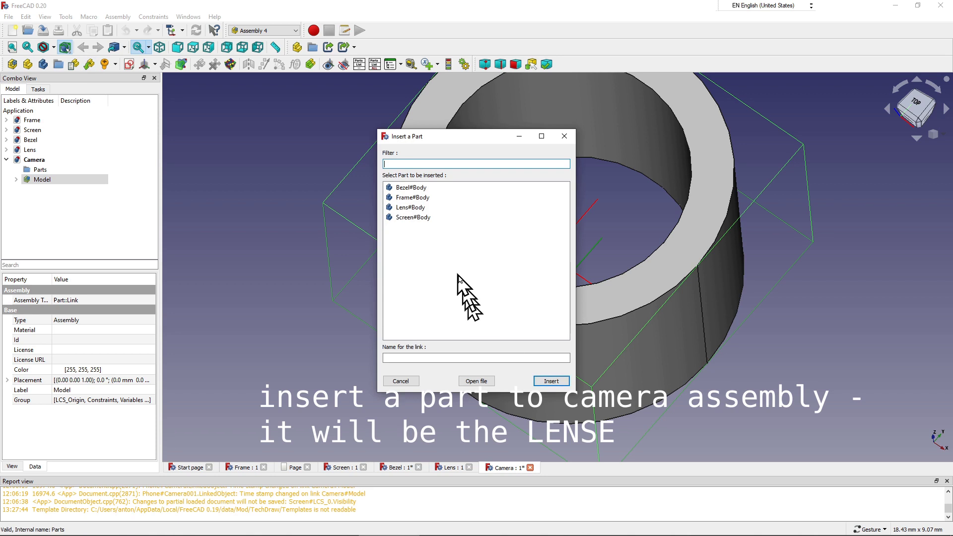
click(410, 208)
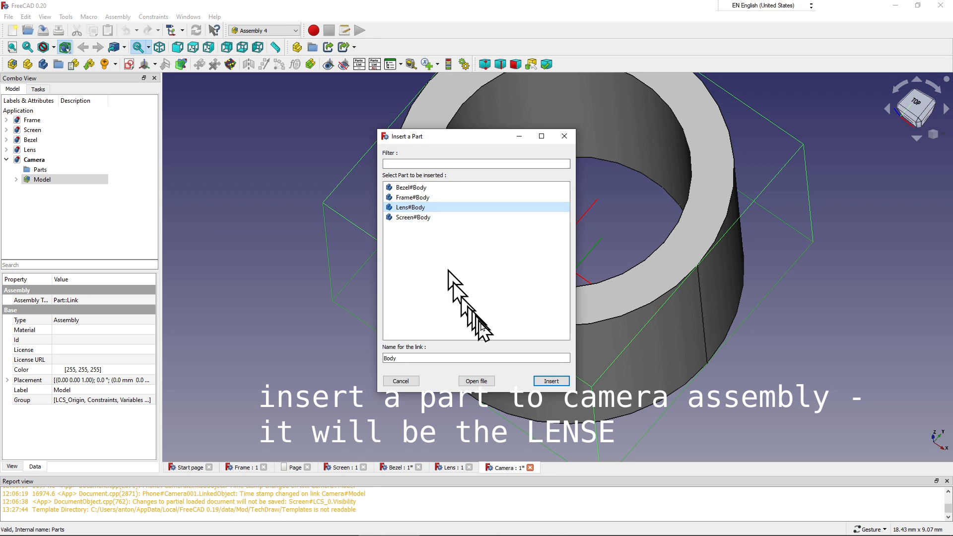
click(551, 381)
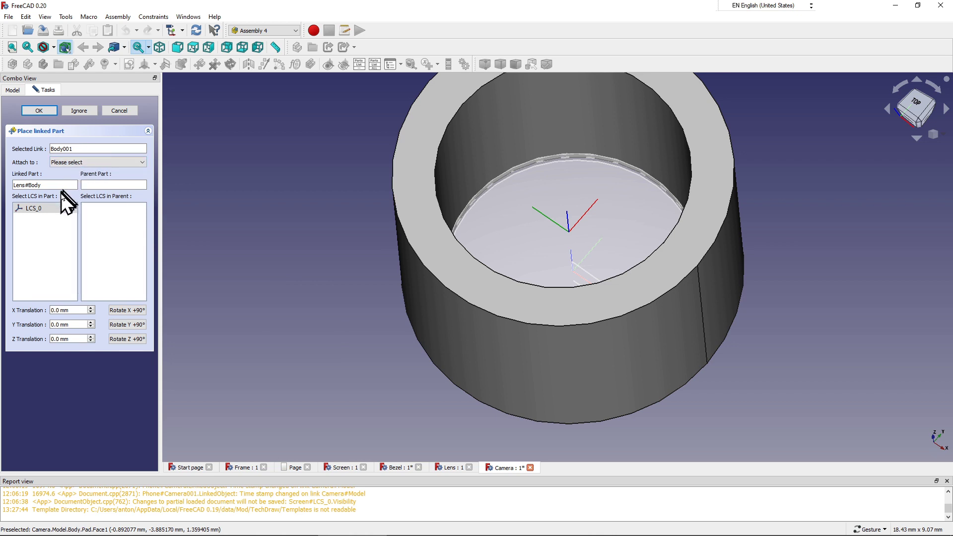
click(54, 209)
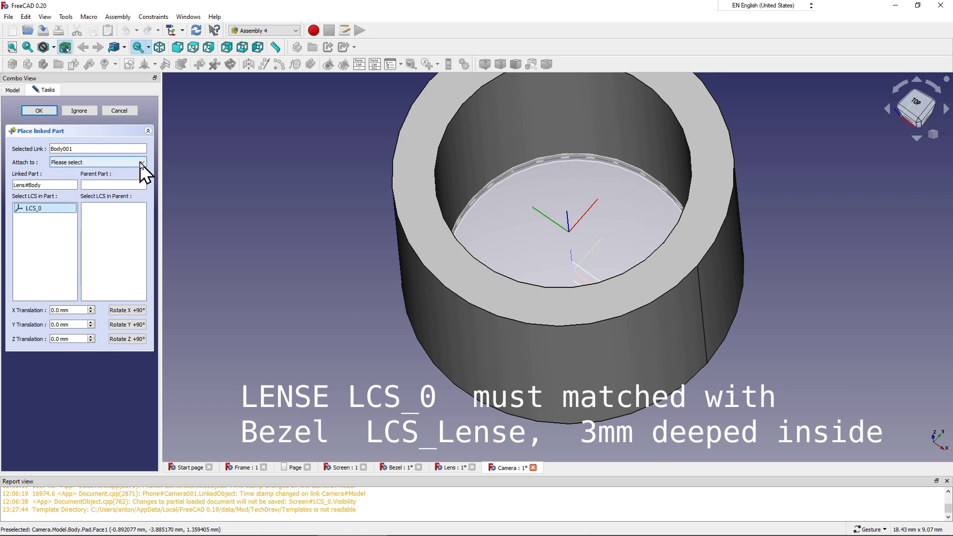
click(141, 165)
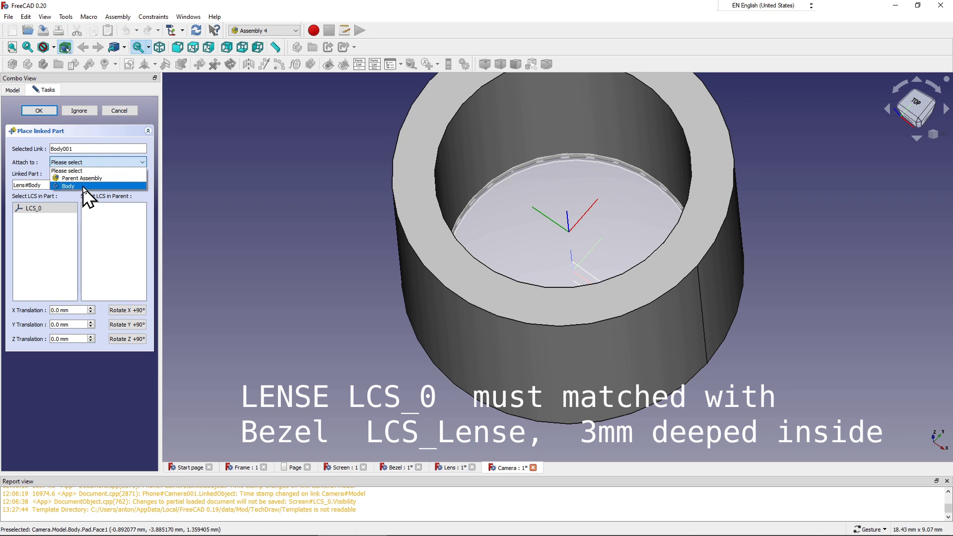
click(83, 187)
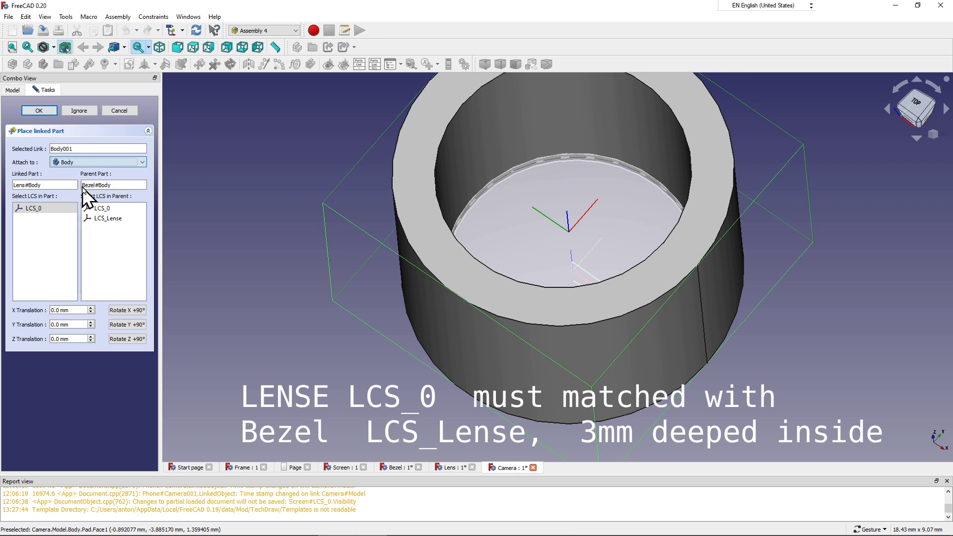
click(105, 218)
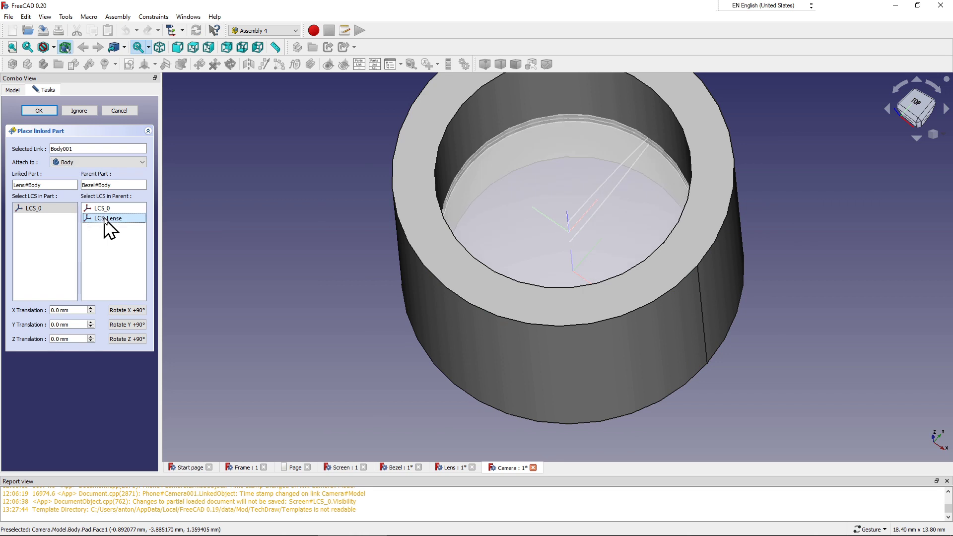
click(48, 113)
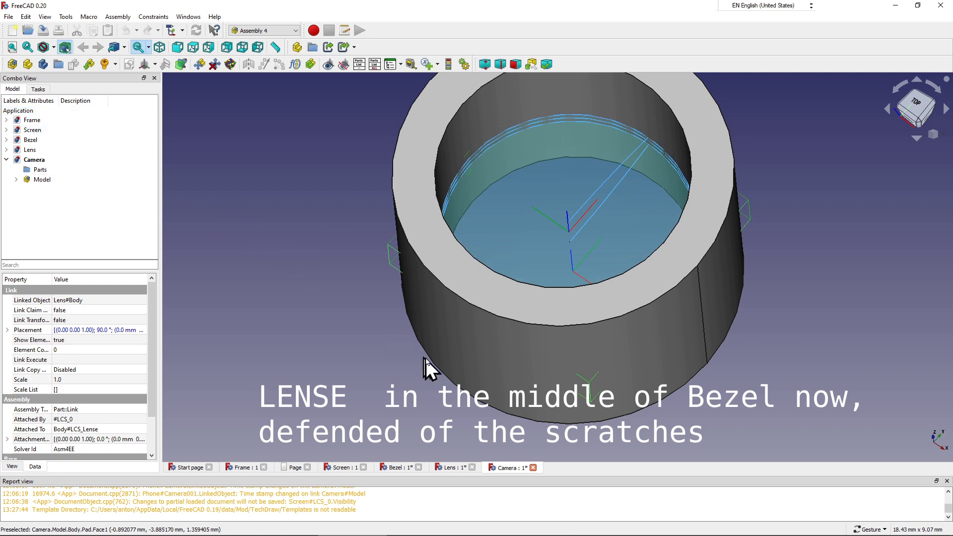
mouse_move(425, 359)
mouse_down()
mouse_move(415, 266)
mouse_move(442, 156)
mouse_move(329, 194)
mouse_move(325, 311)
mouse_up()
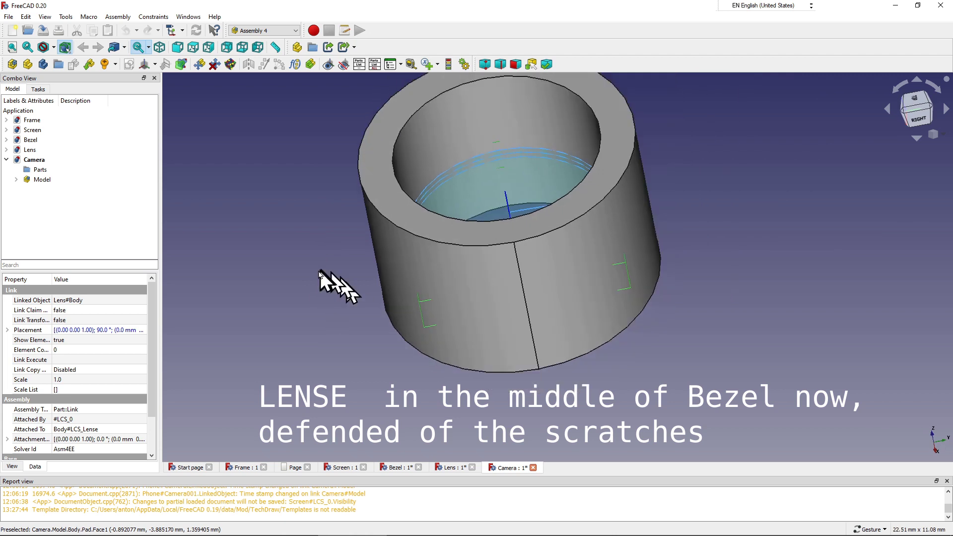
scroll(320, 273, down, 3)
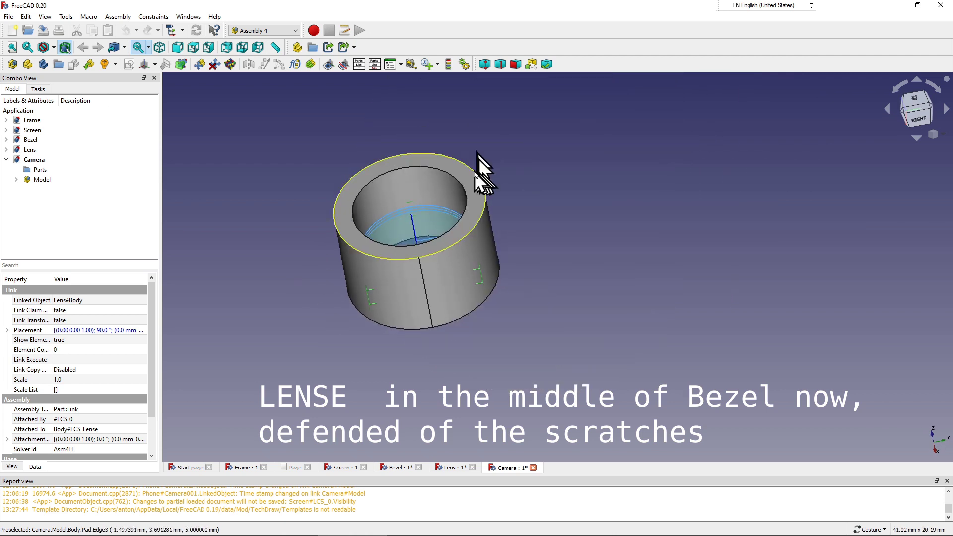
mouse_move(492, 389)
mouse_down()
mouse_move(481, 365)
mouse_move(489, 266)
mouse_move(457, 277)
mouse_move(524, 172)
mouse_move(507, 165)
mouse_move(432, 251)
mouse_move(433, 360)
mouse_move(388, 363)
mouse_up()
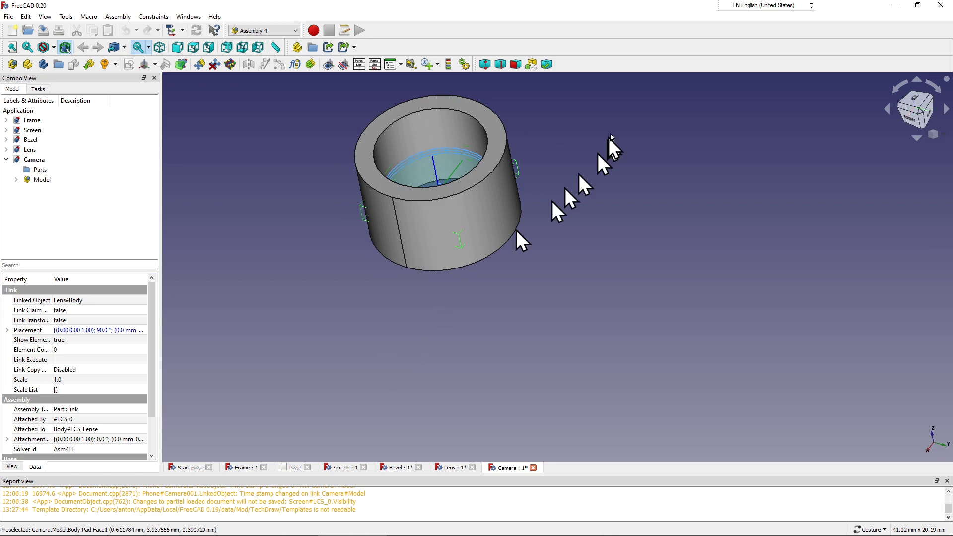
mouse_move(523, 238)
mouse_down()
mouse_move(557, 153)
mouse_move(505, 144)
mouse_move(578, 144)
mouse_move(613, 166)
mouse_move(600, 136)
mouse_move(575, 130)
mouse_up()
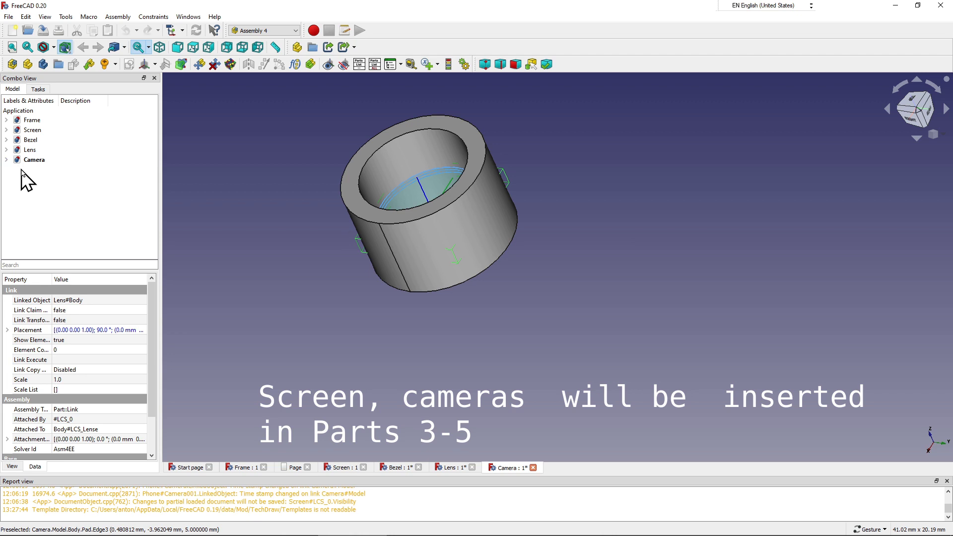
click(22, 174)
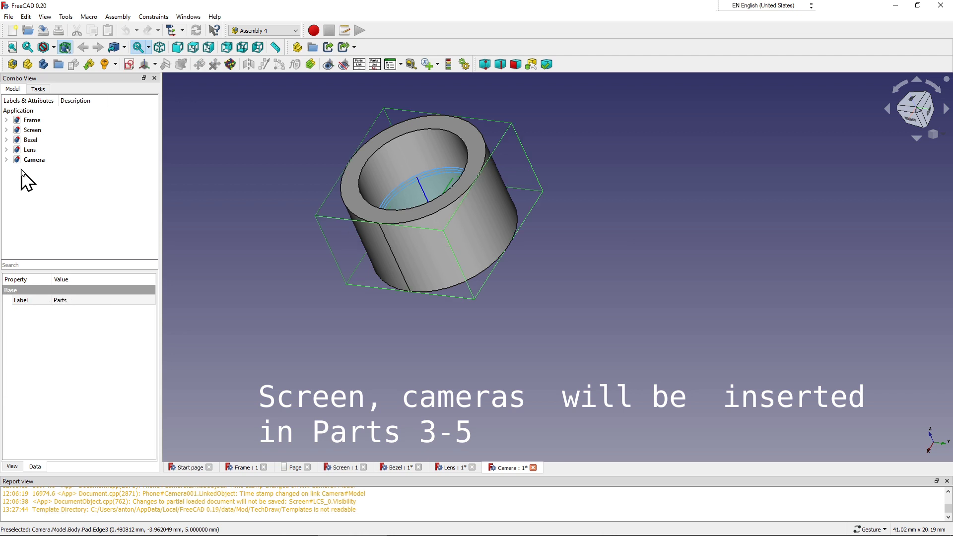